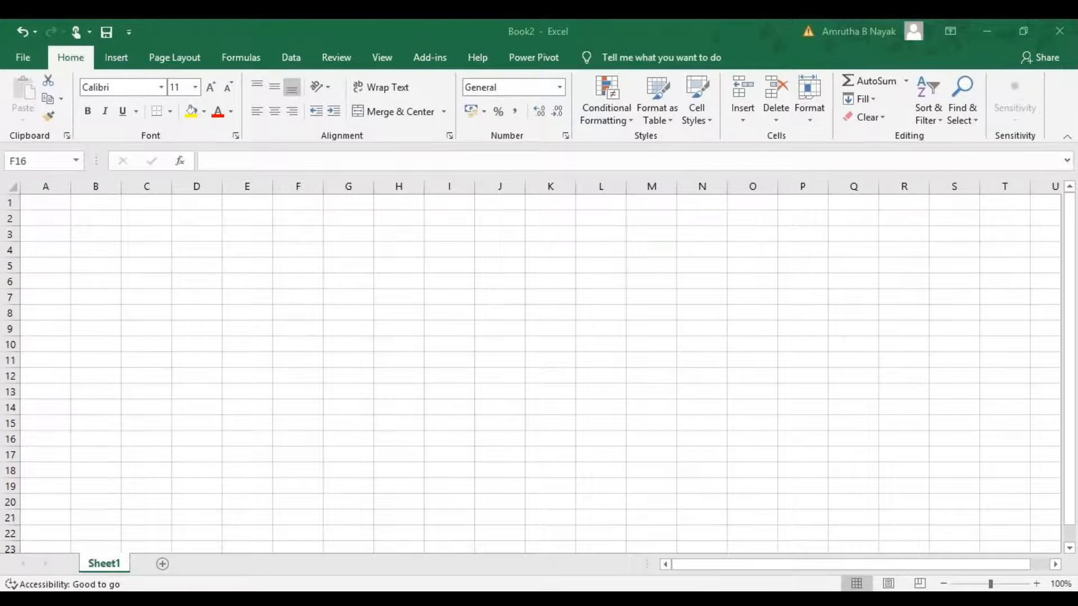
click(142, 255)
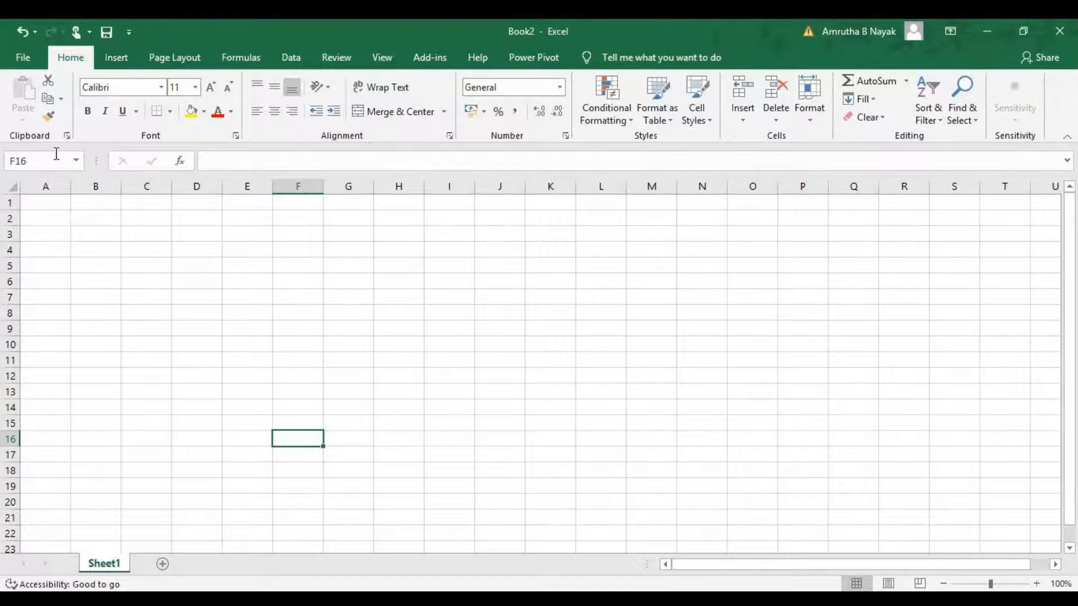
click(37, 219)
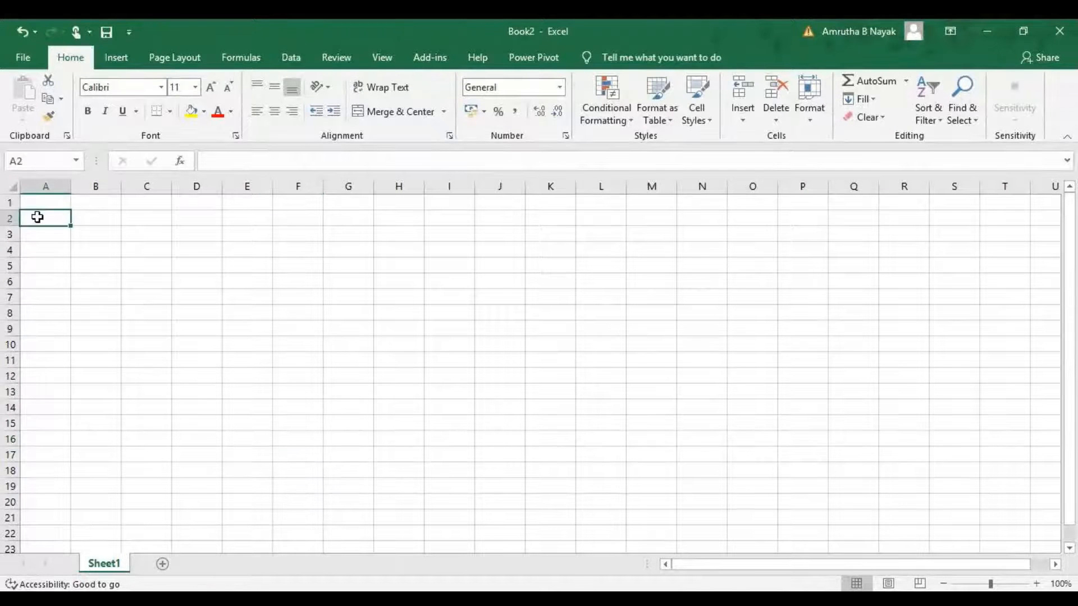
Browse the new-workbook templates and preview the Weekly chore schedule template before closing the preview.
click(26, 54)
click(63, 127)
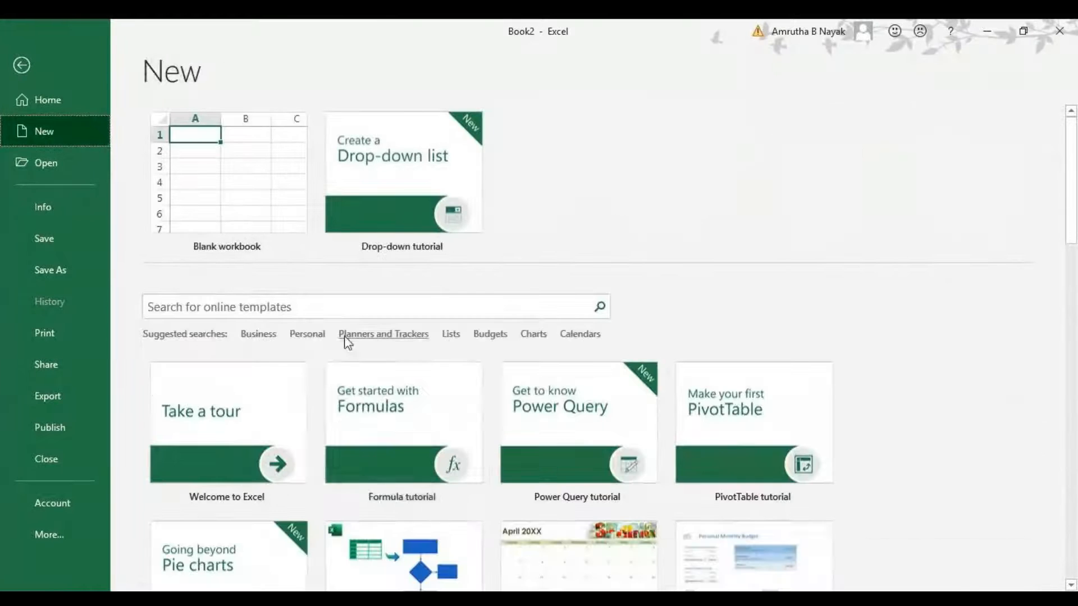
scroll(383, 445, down, 4)
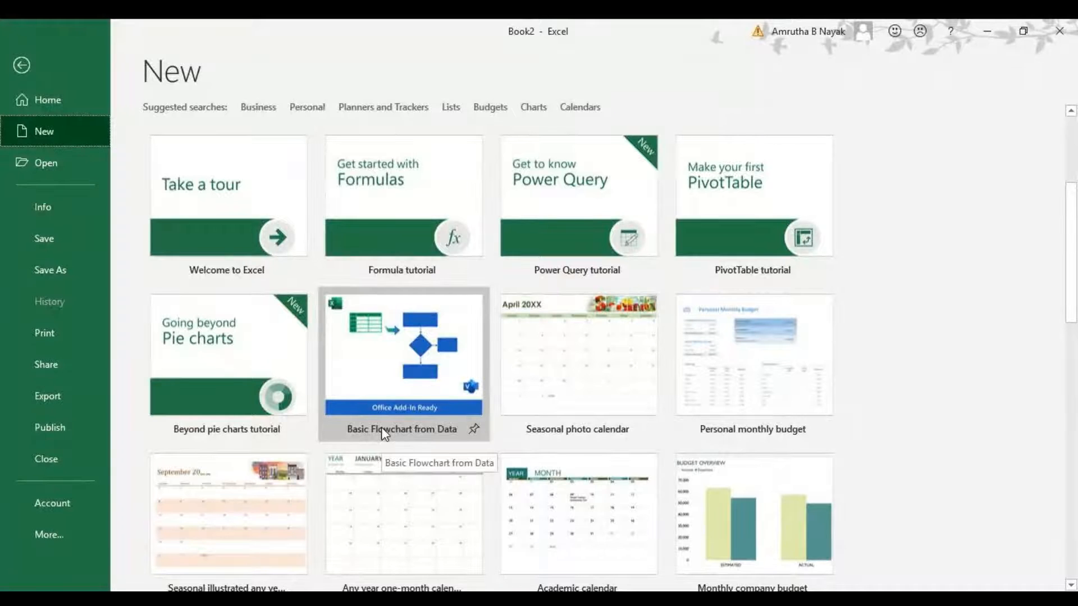
scroll(381, 428, down, 2)
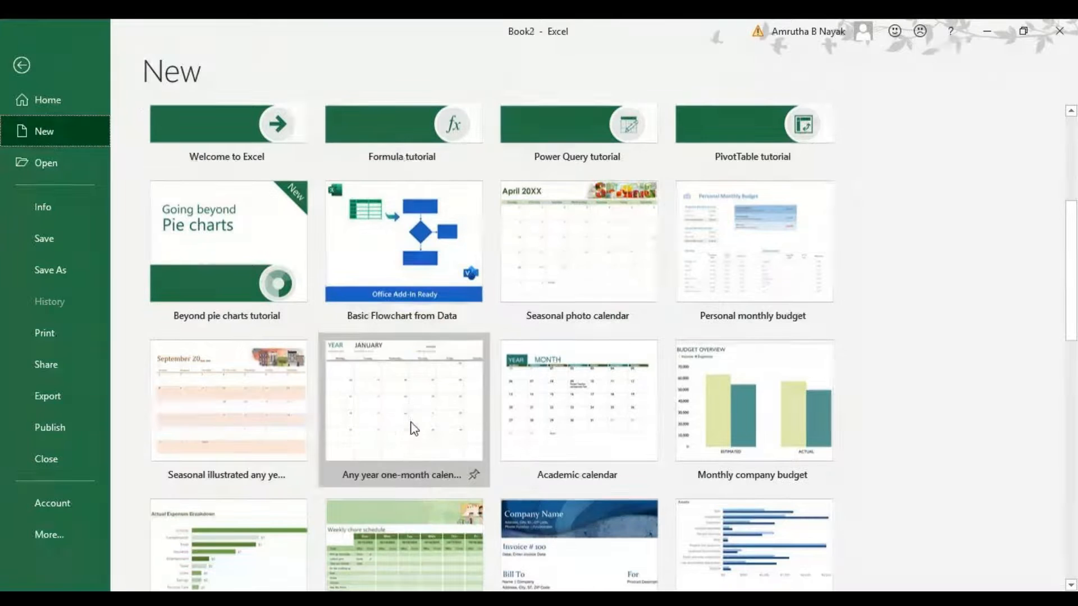
scroll(488, 449, down, 4)
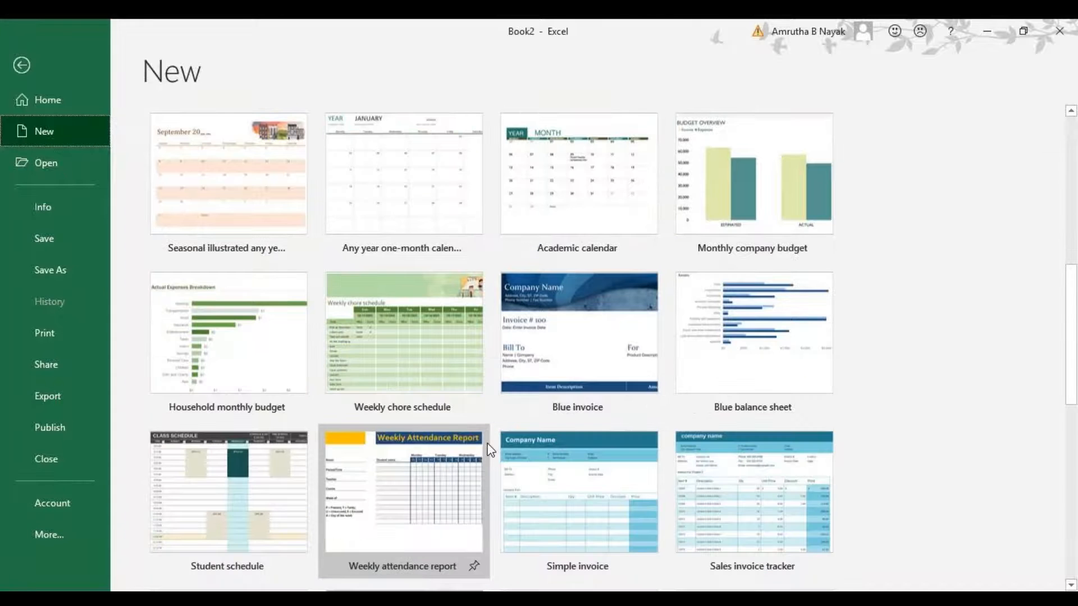
click(419, 322)
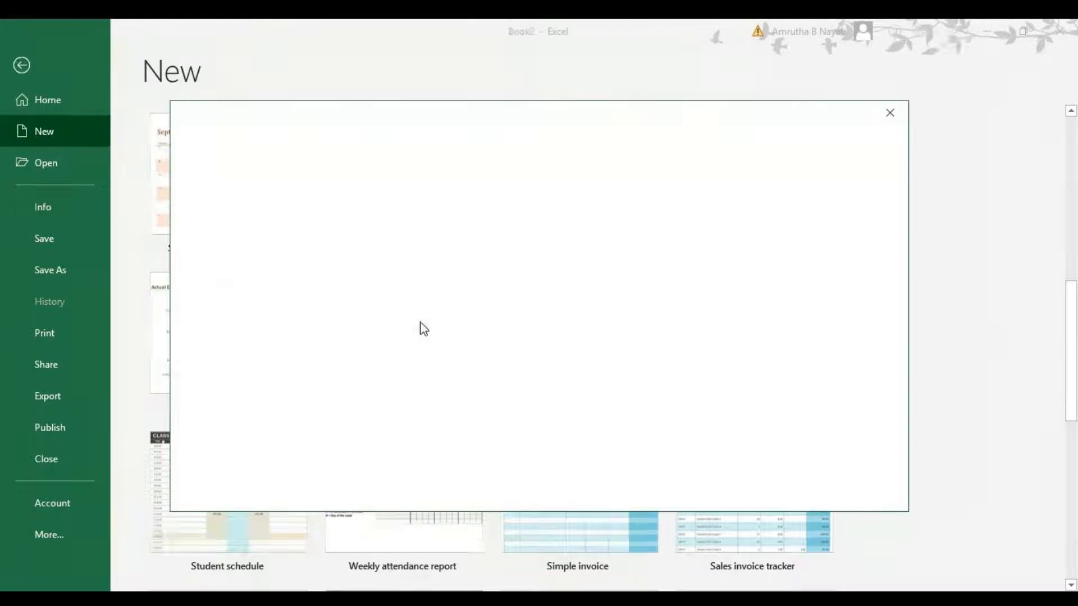
click(654, 385)
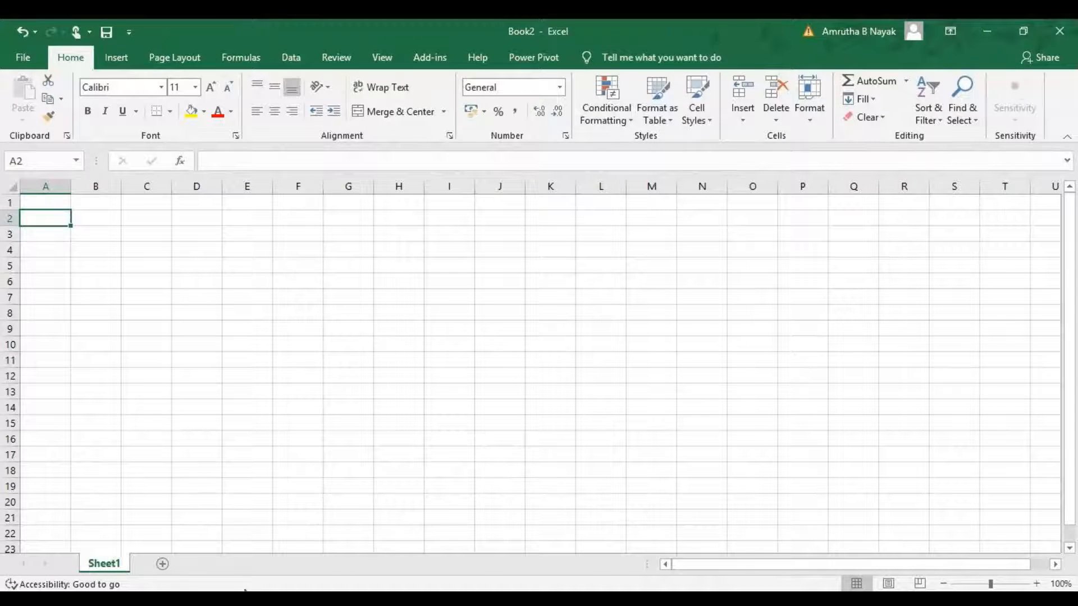
Browse the backstage Home, Open and Info pages of the workbook.
click(24, 59)
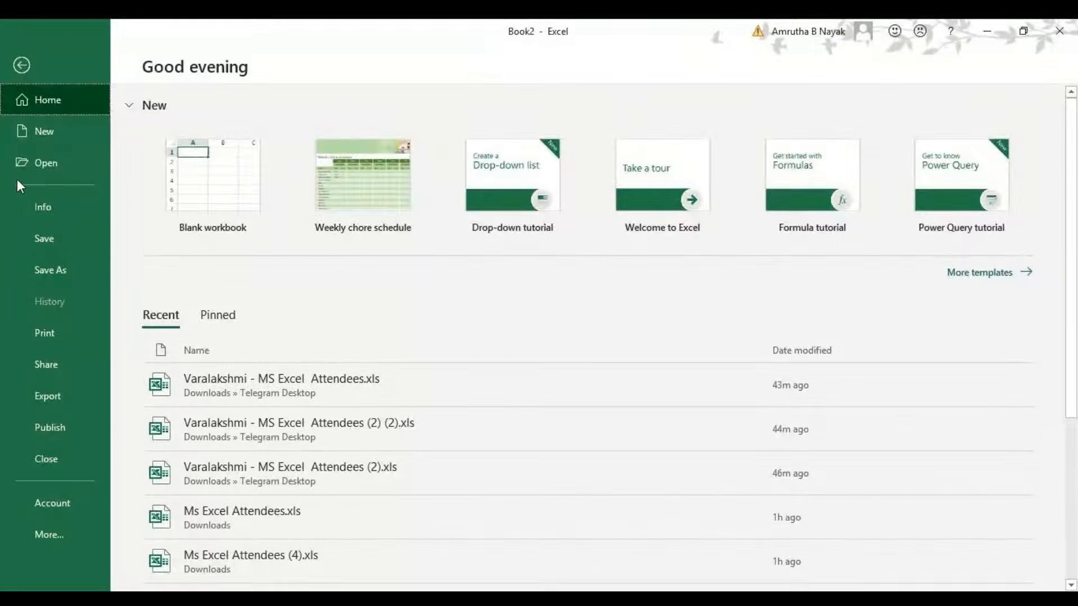
click(37, 169)
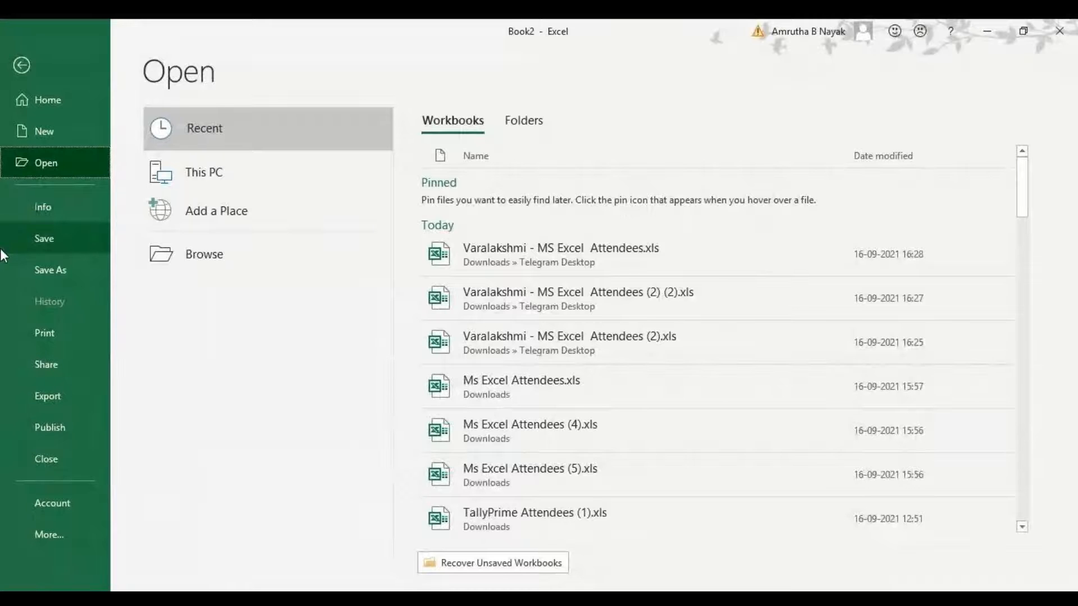
click(36, 198)
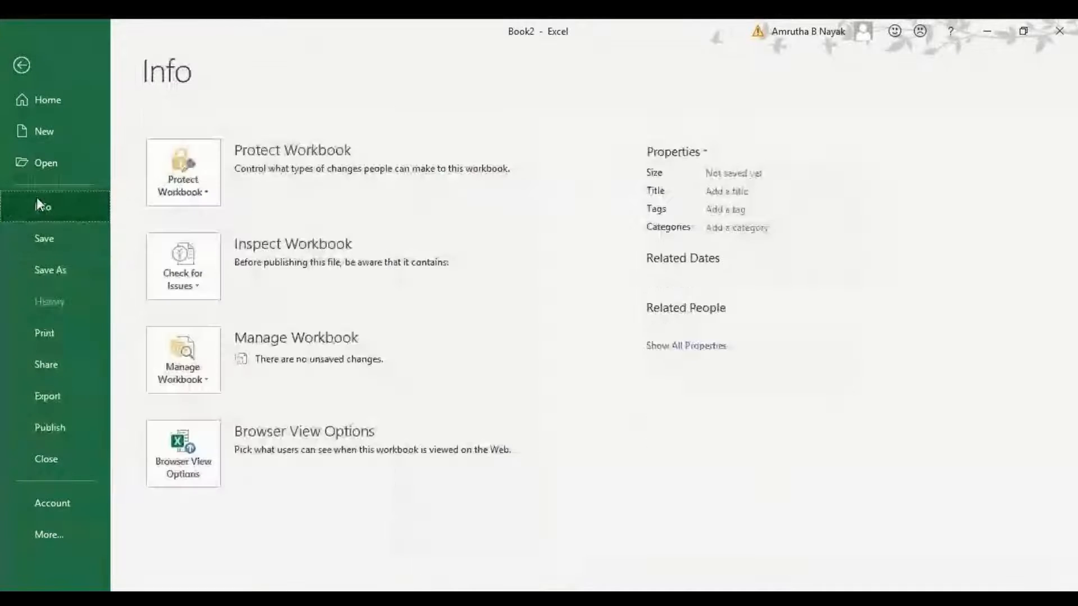
Examine the Check for Issues and Manage Workbook options, opening and cancelling the recover unsaved workbooks dialog.
click(191, 291)
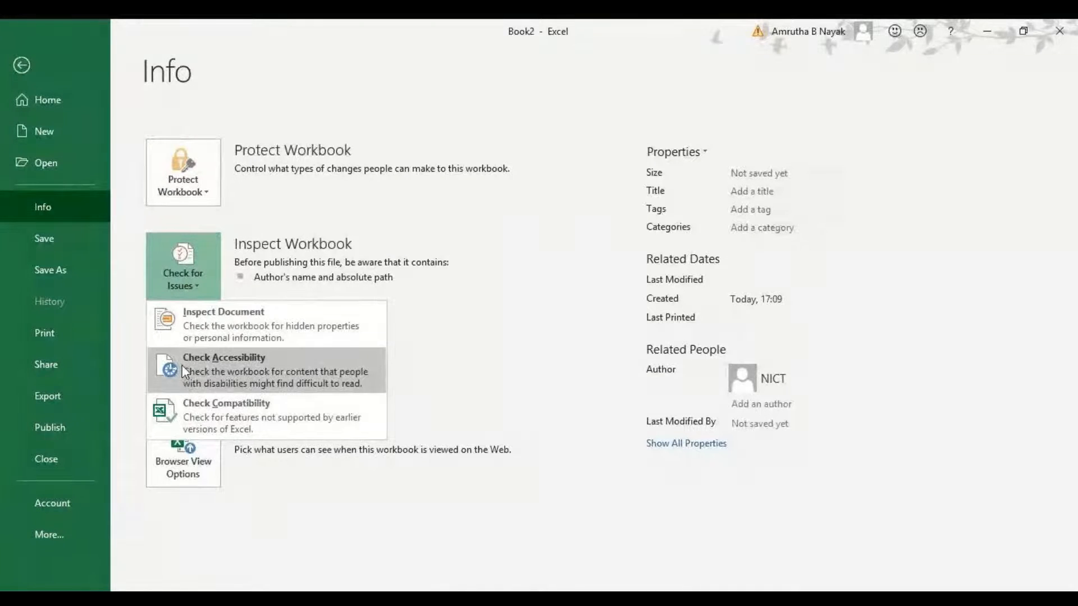
click(267, 520)
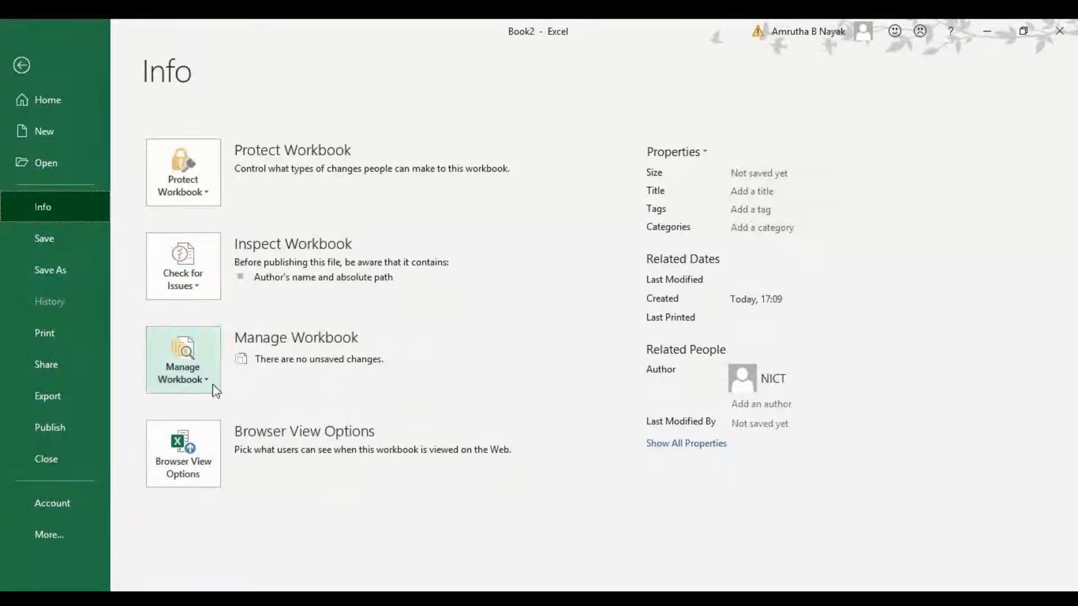
click(215, 392)
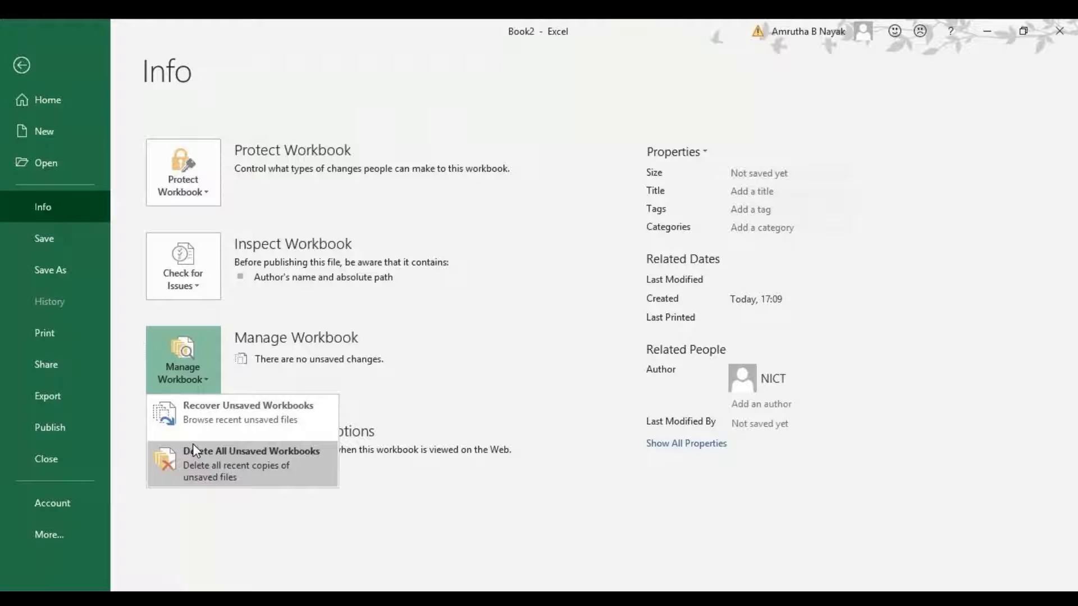
key(Escape)
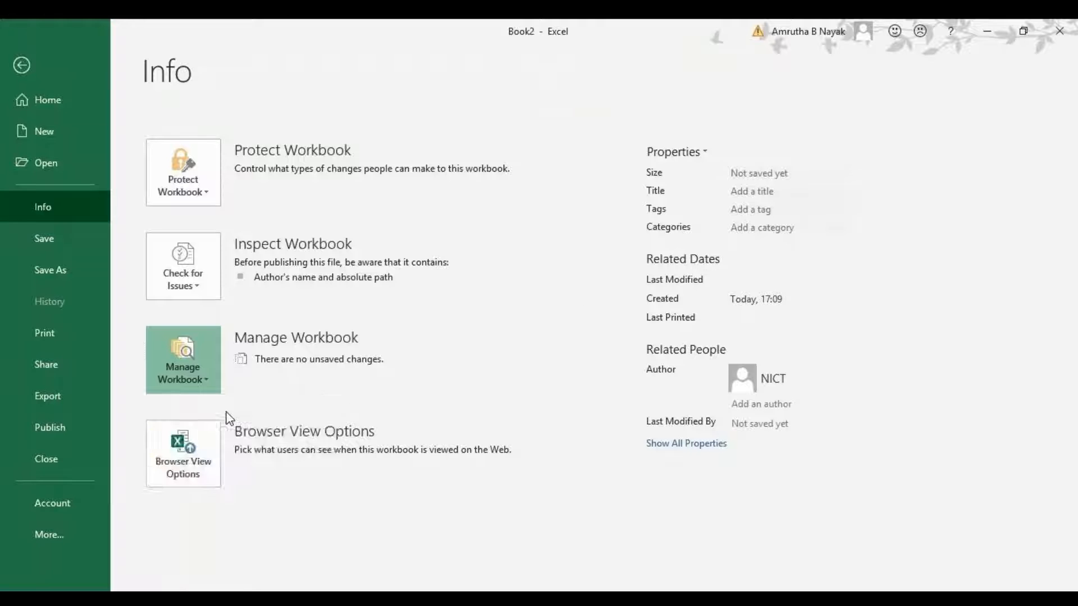
key(Escape)
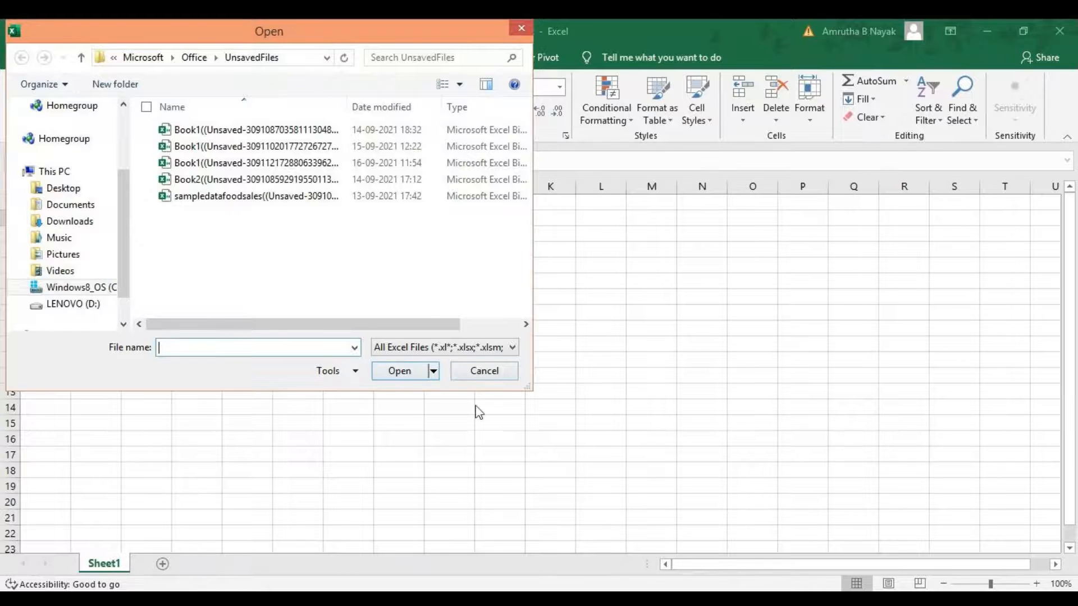
click(476, 377)
Encrypt the workbook with a password, entering the password and confirming it.
click(22, 51)
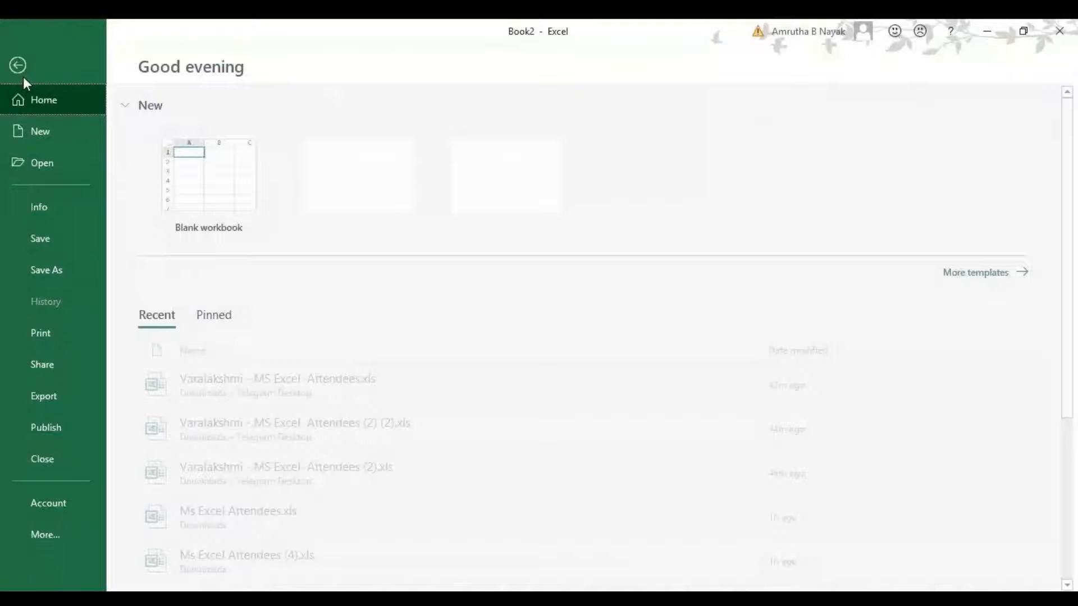
click(58, 203)
click(197, 195)
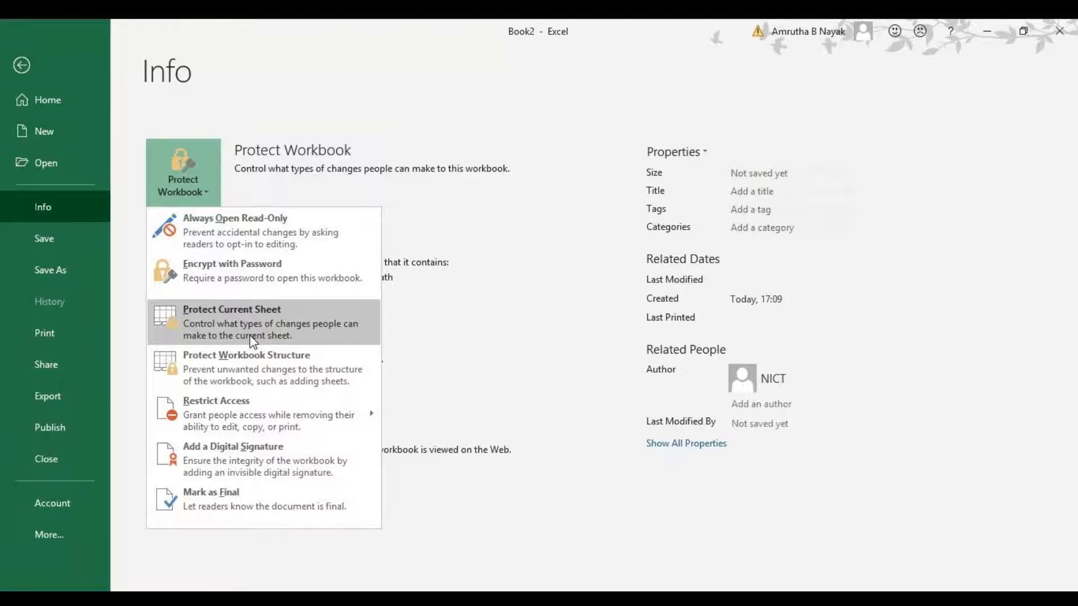
mouse_move(247, 429)
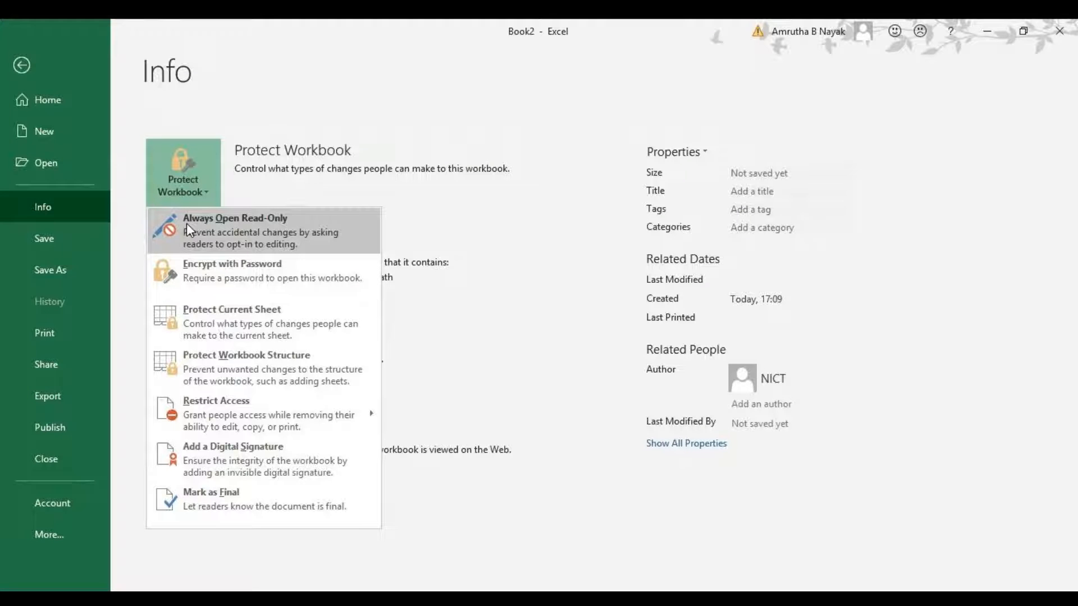
click(185, 284)
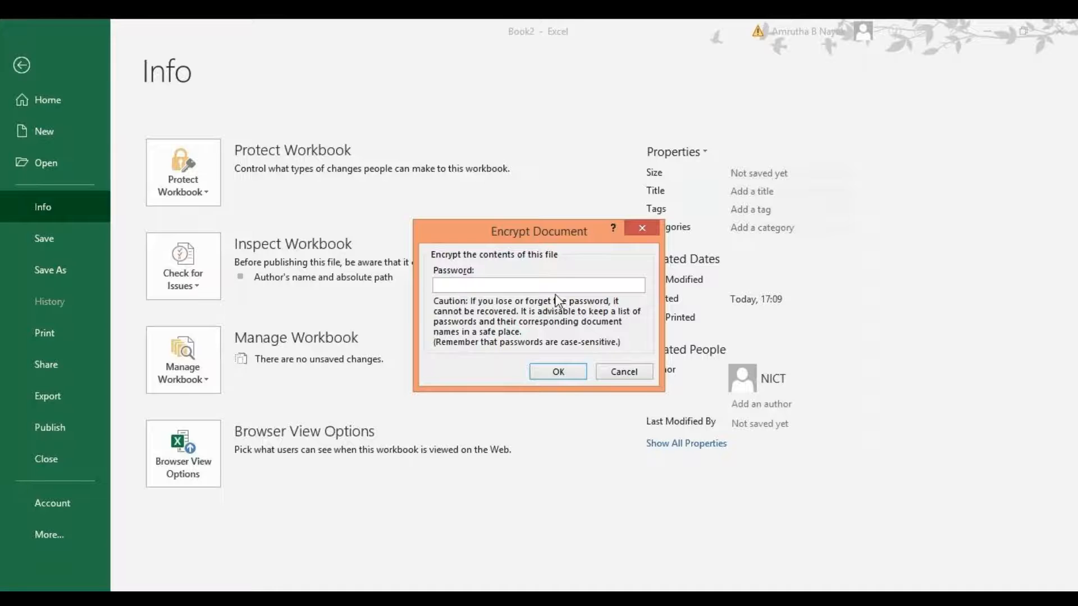
text(123)
key(Return)
text(123)
key(Return)
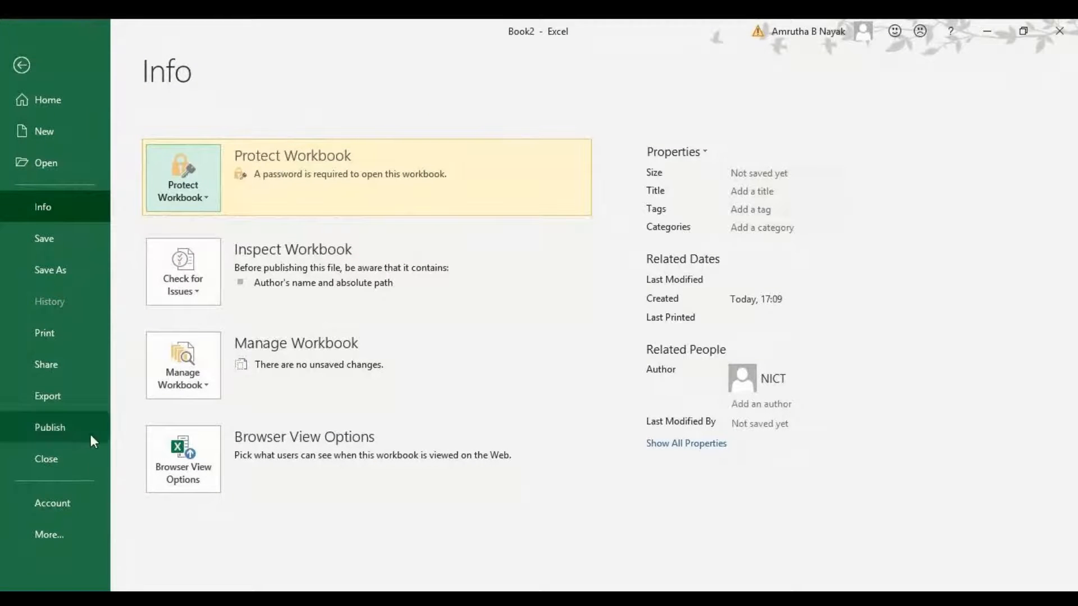
Open the Save As page to view the save locations.
click(219, 185)
click(62, 238)
click(63, 239)
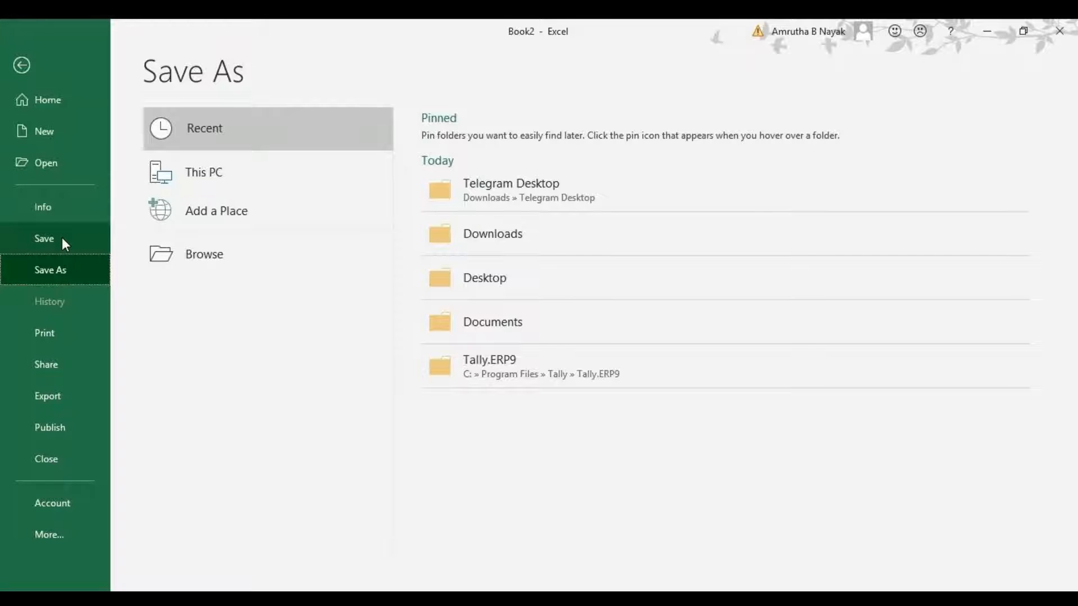
Review the print settings for collation, orientation, paper size, margins and scaling options.
click(74, 331)
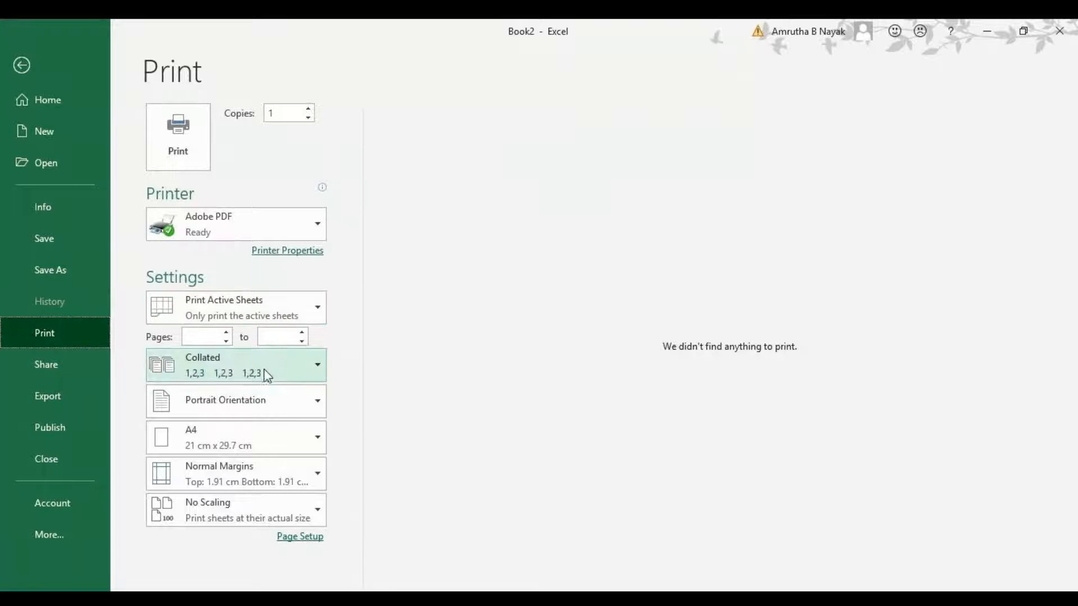
click(292, 374)
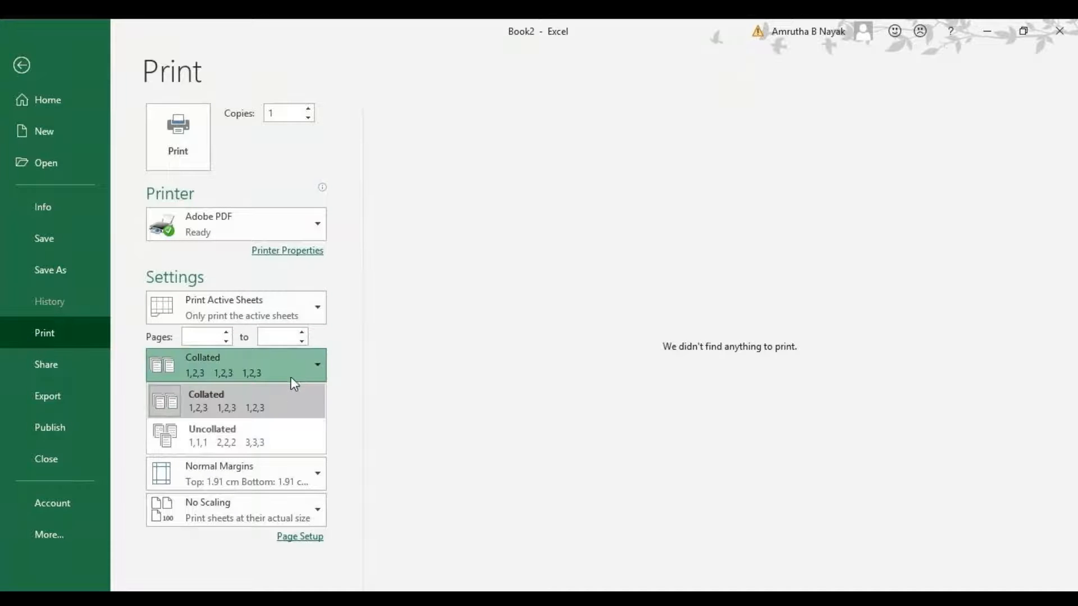
click(290, 400)
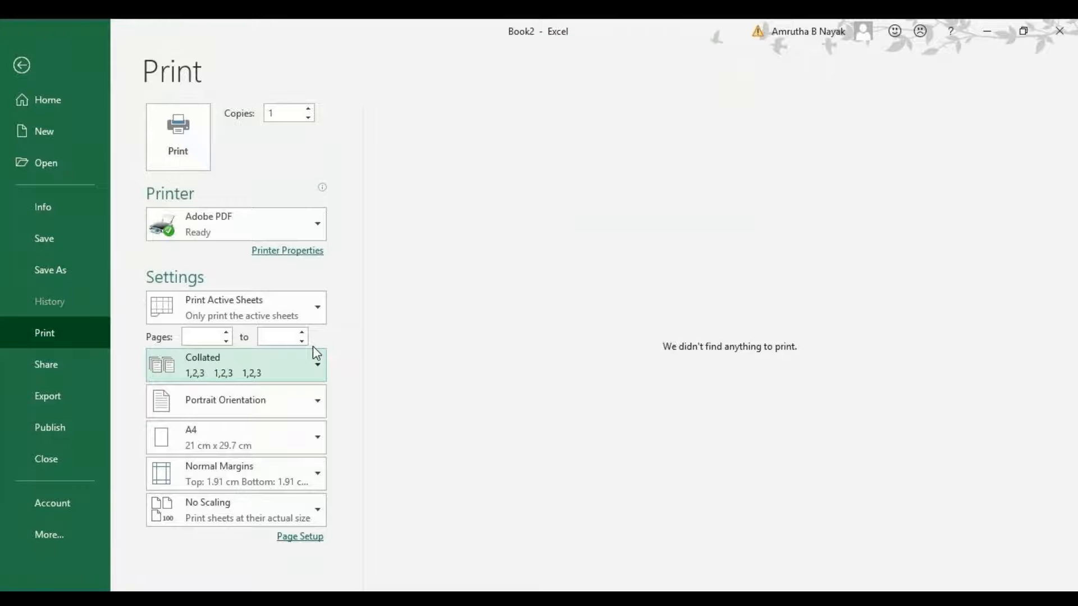
click(262, 415)
click(262, 415)
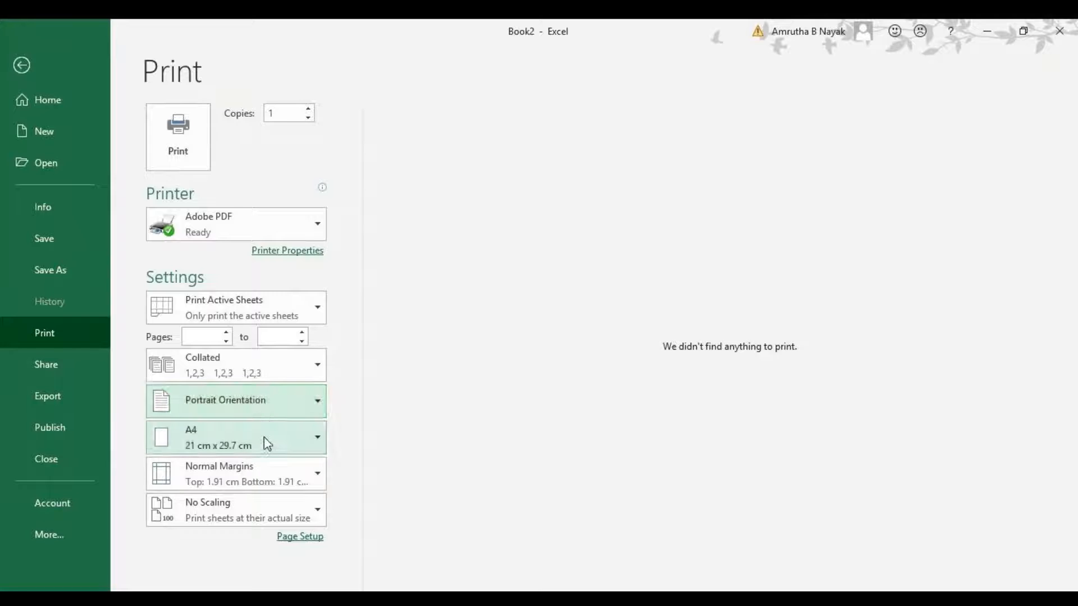
click(268, 449)
click(270, 449)
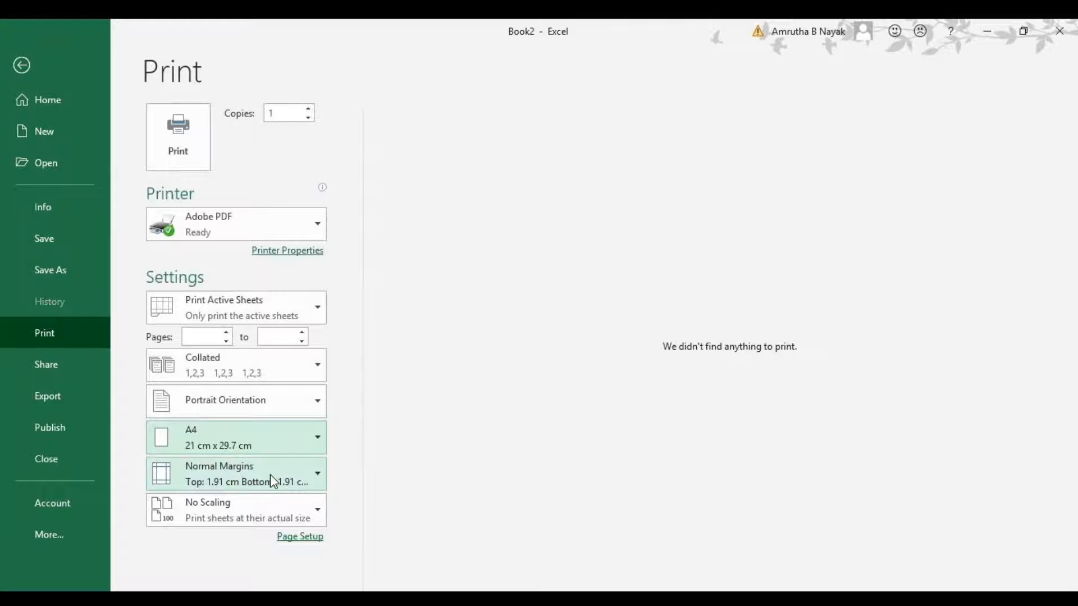
click(271, 473)
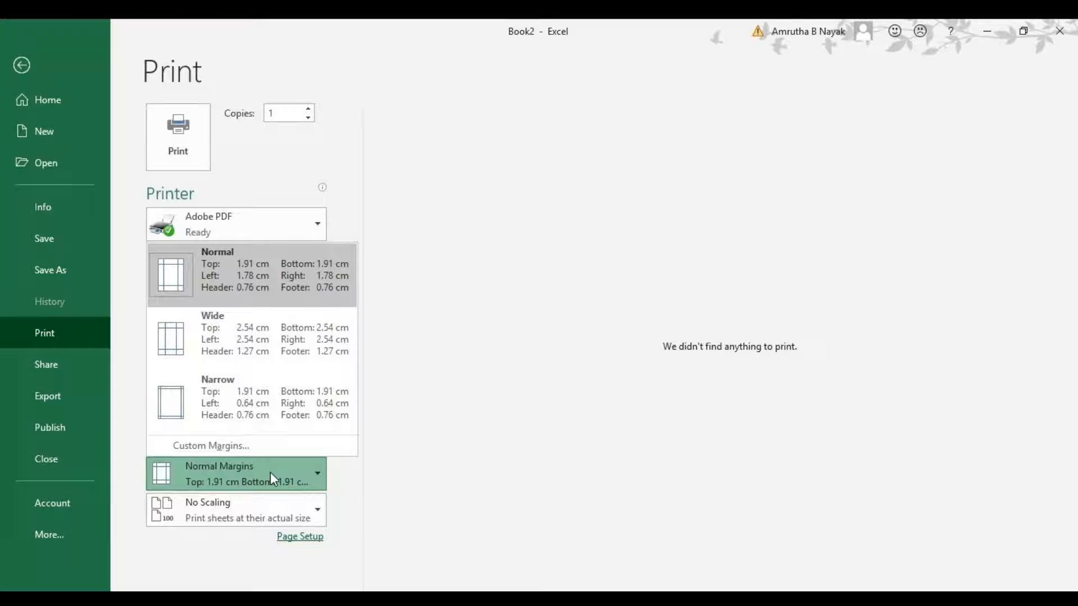
click(271, 473)
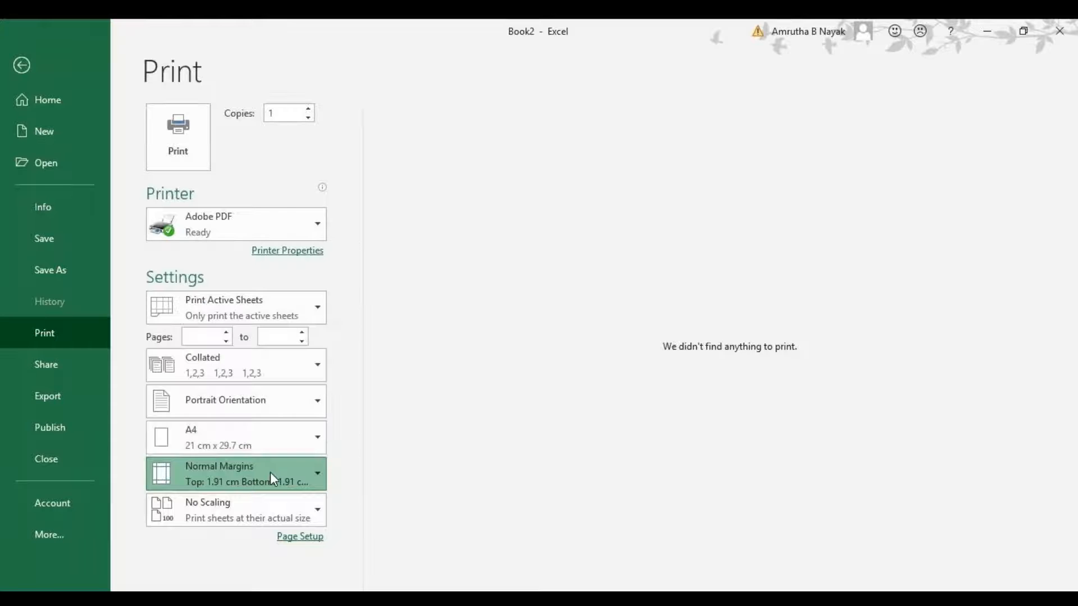
click(272, 516)
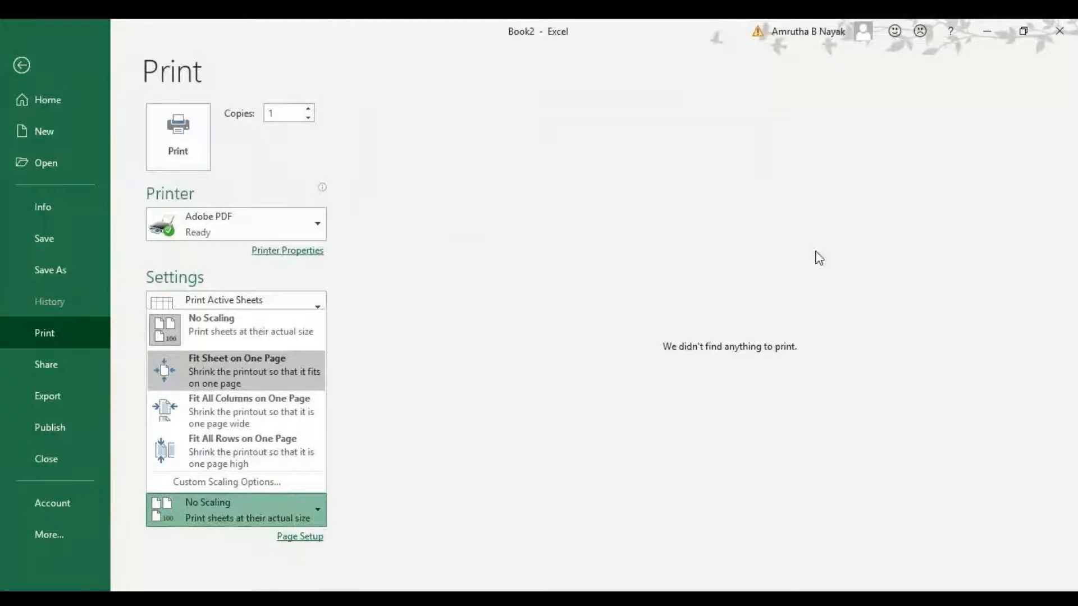
click(233, 498)
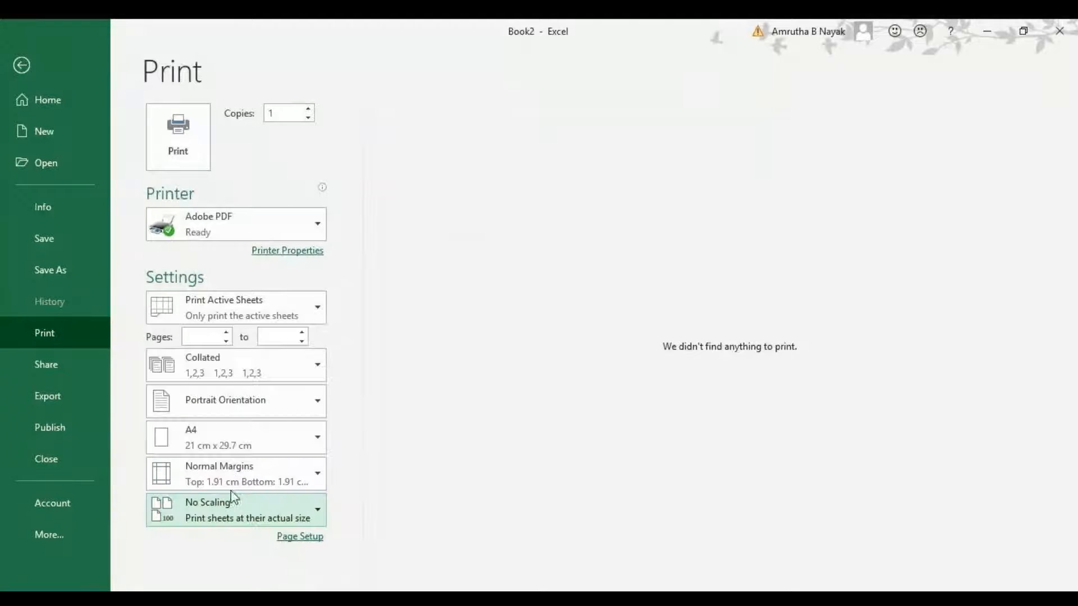
View the Share with People, Export and Publish pages of the backstage.
click(60, 365)
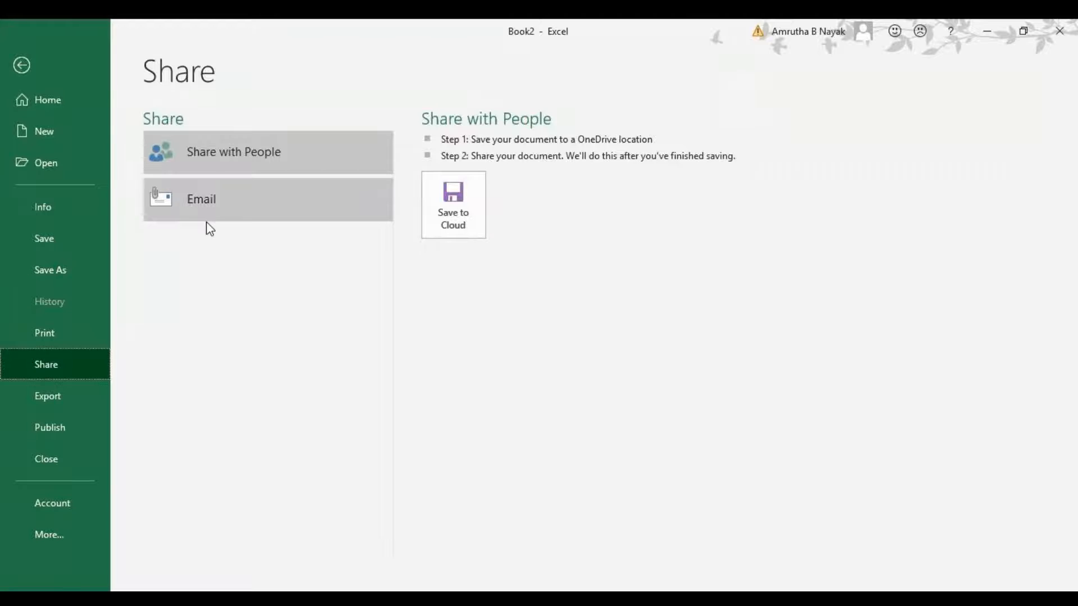
click(250, 160)
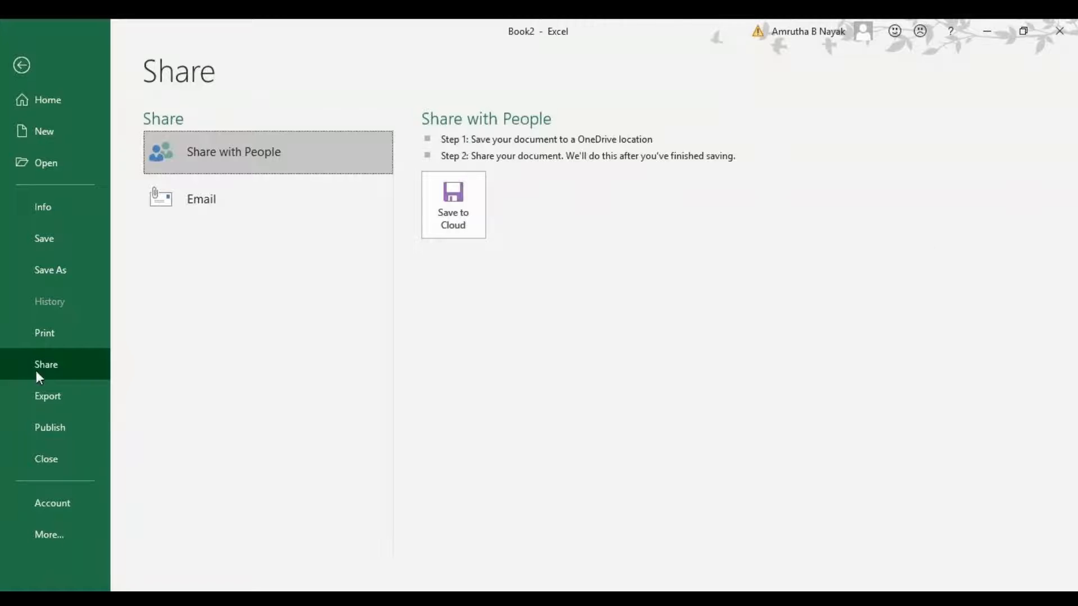
click(56, 395)
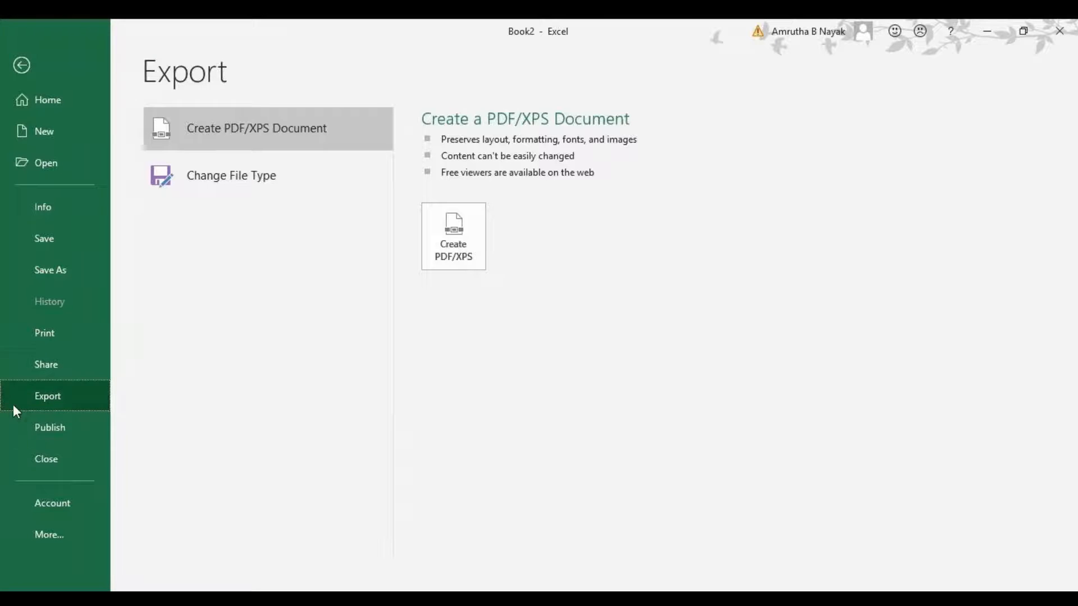
click(21, 424)
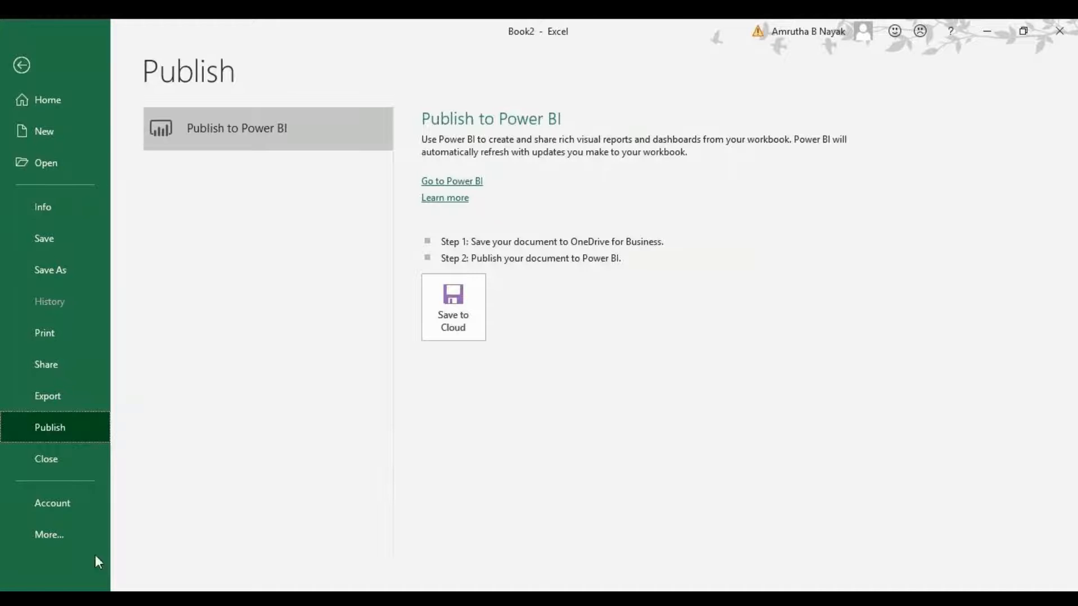
View the Account page, then open the Excel Options dialog and close it.
click(83, 508)
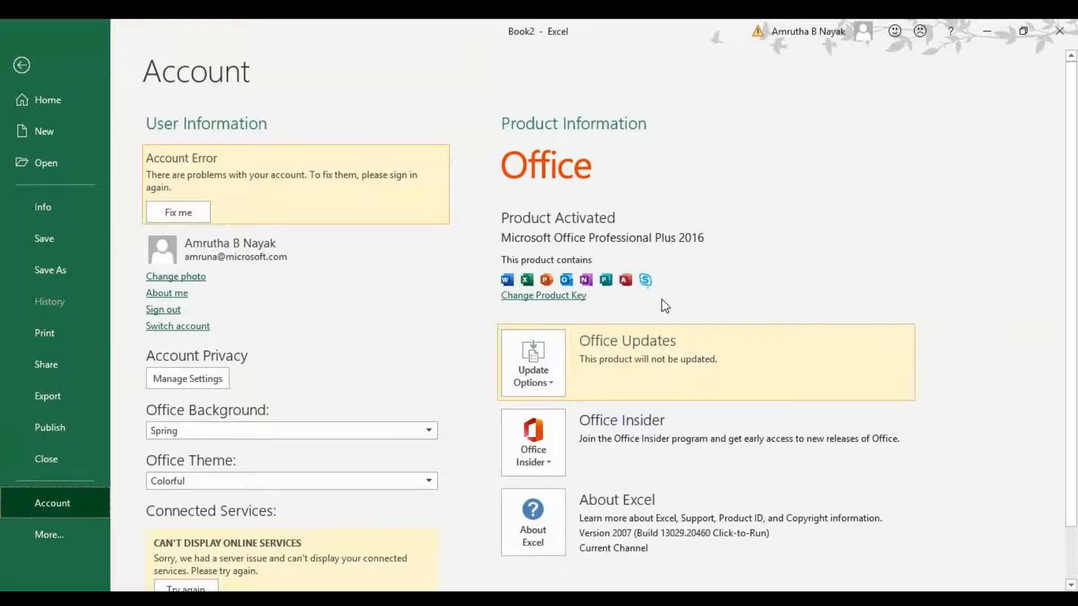
click(47, 543)
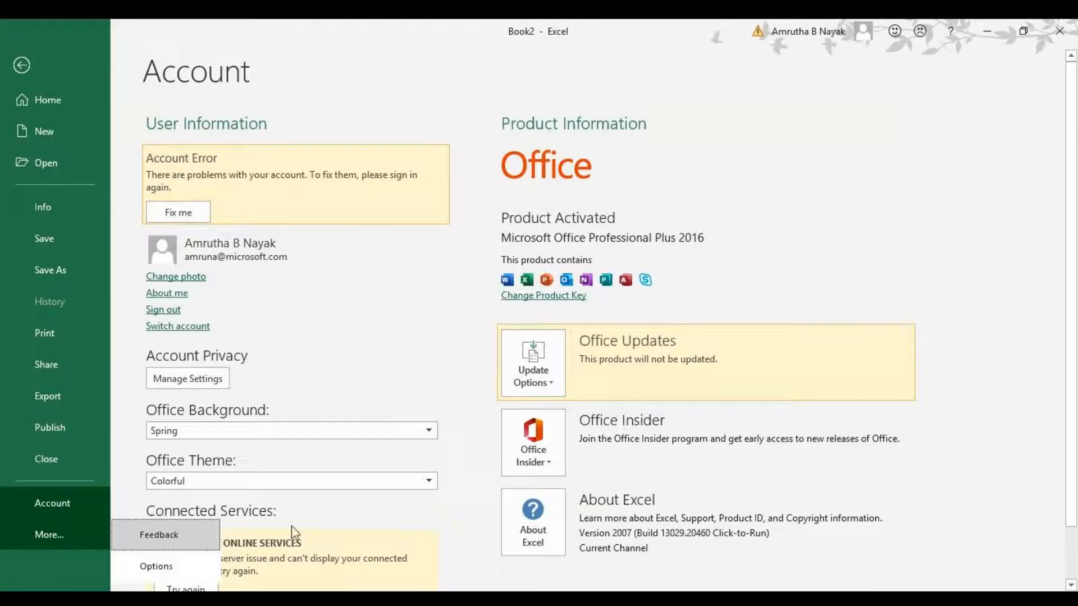
click(160, 566)
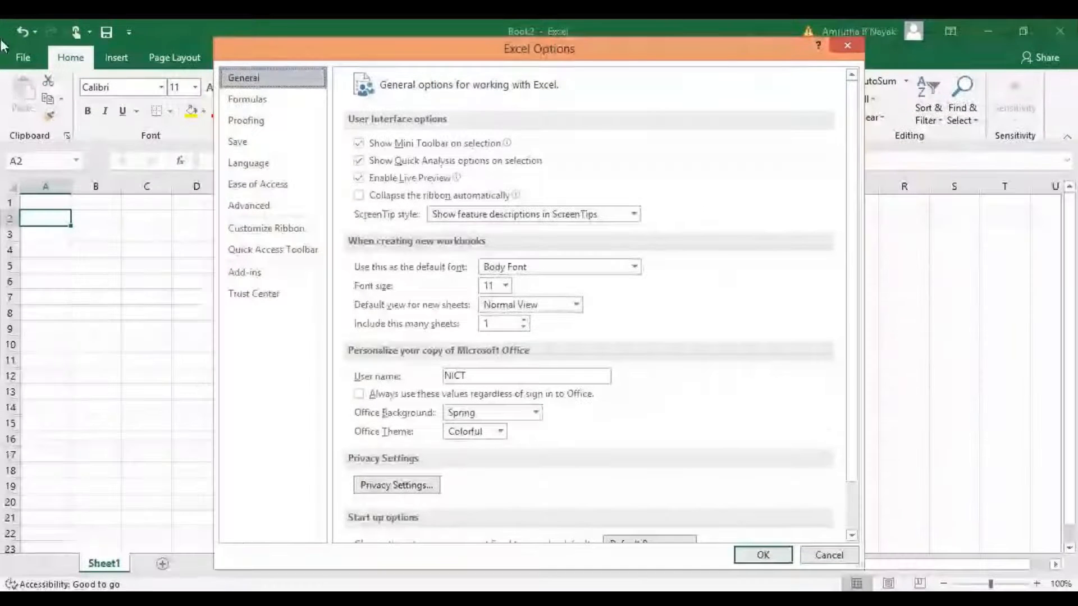
click(764, 550)
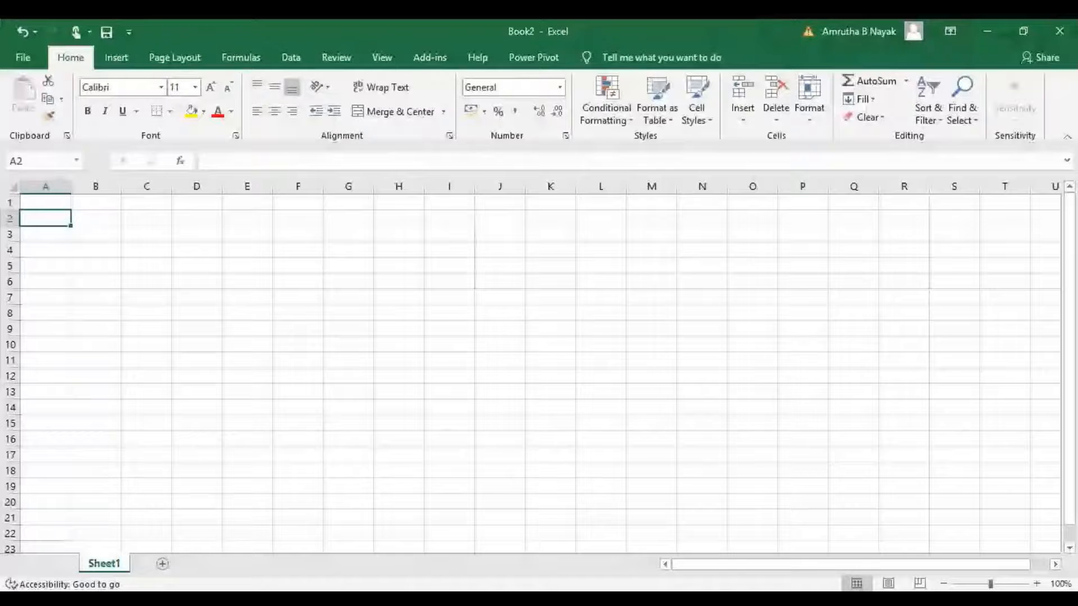
Enter COMPUTER in cell A1.
click(543, 587)
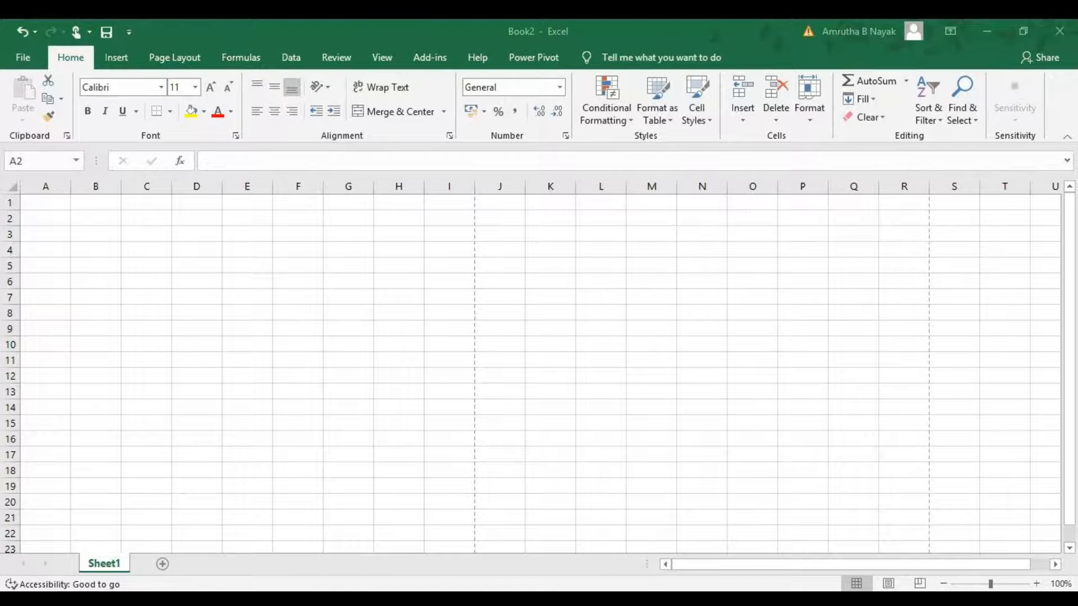
click(48, 223)
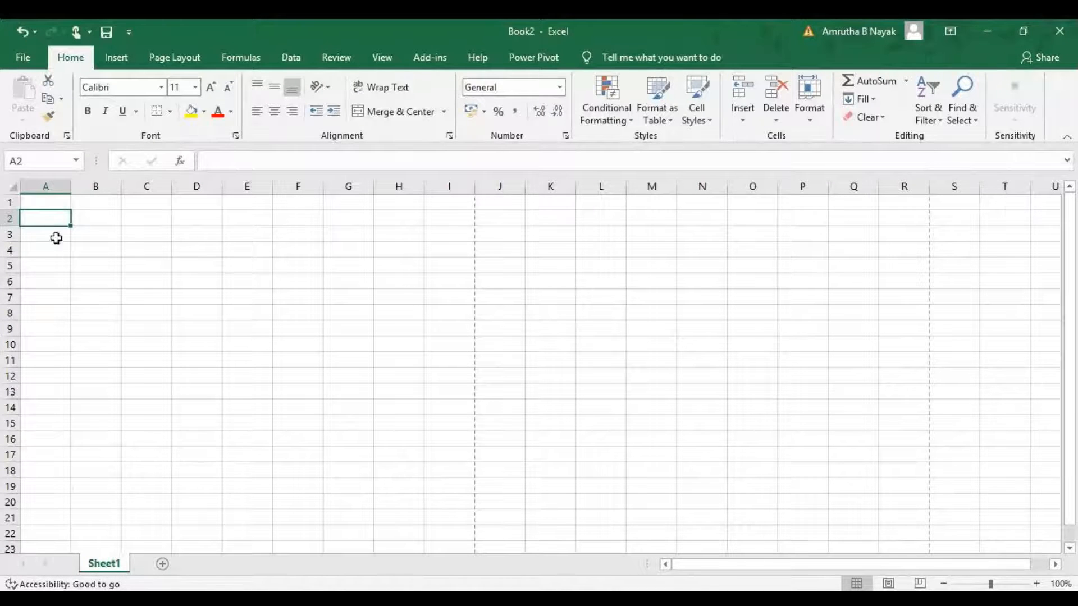
click(62, 200)
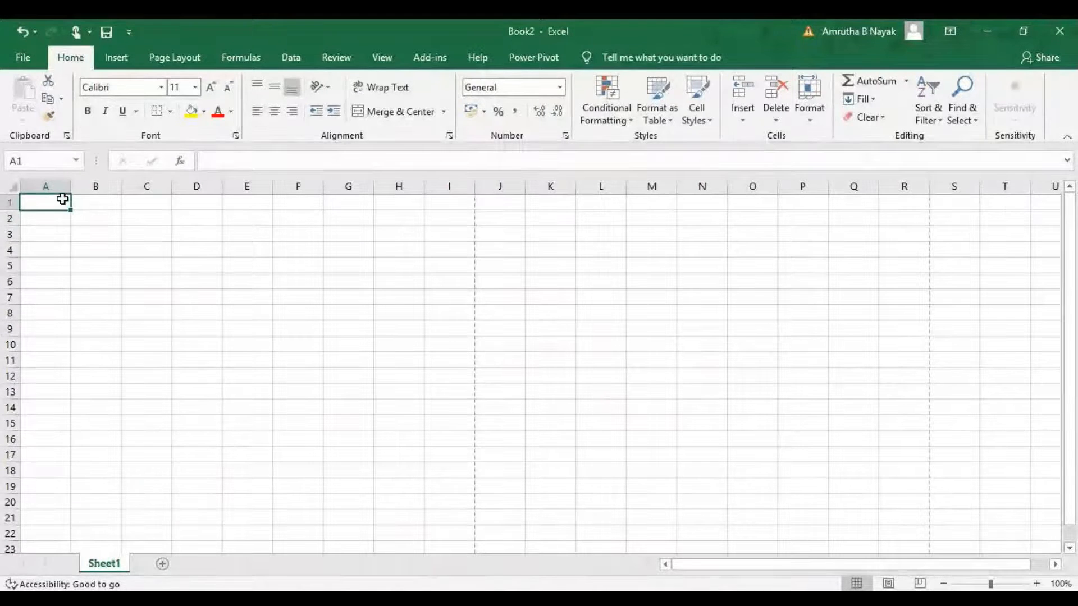
text(COMPUTER)
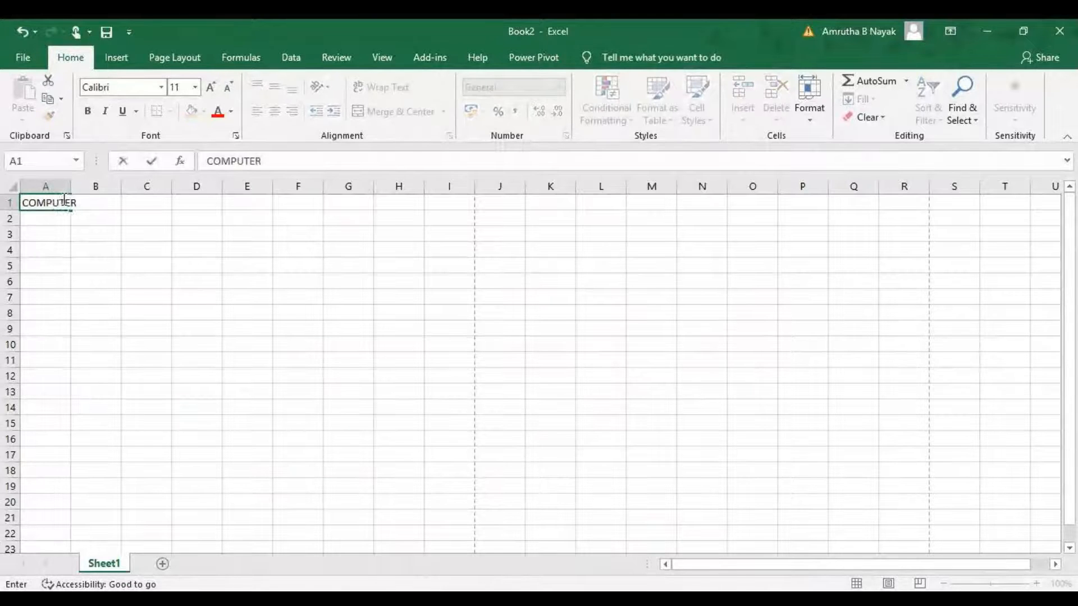
key(Return)
click(63, 199)
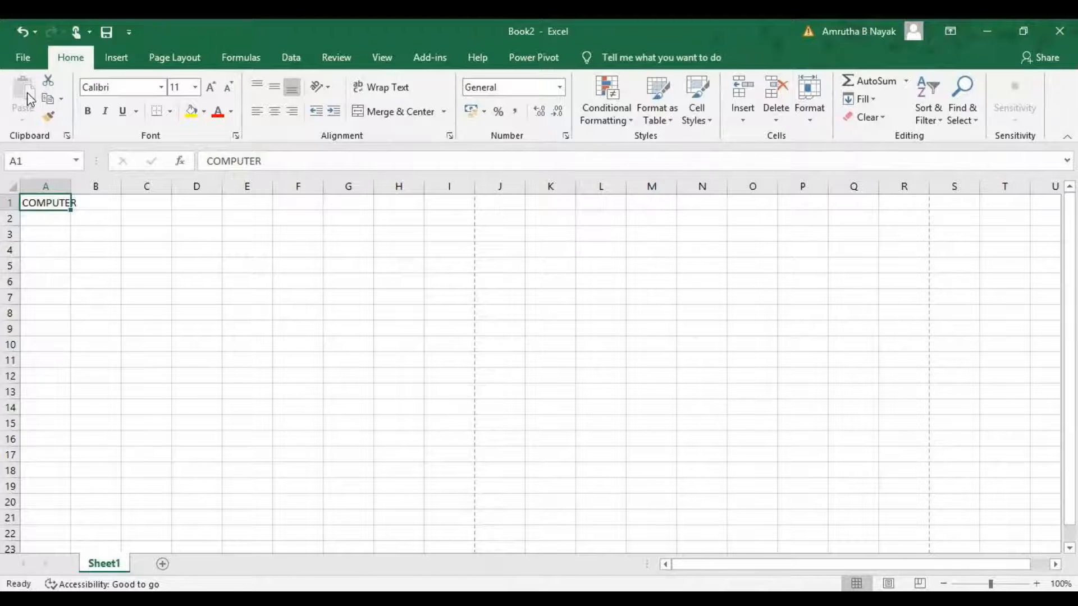
Copy cell A1 and open the Paste Special dialog for cell B5, then close it without pasting.
key(ctrl+c)
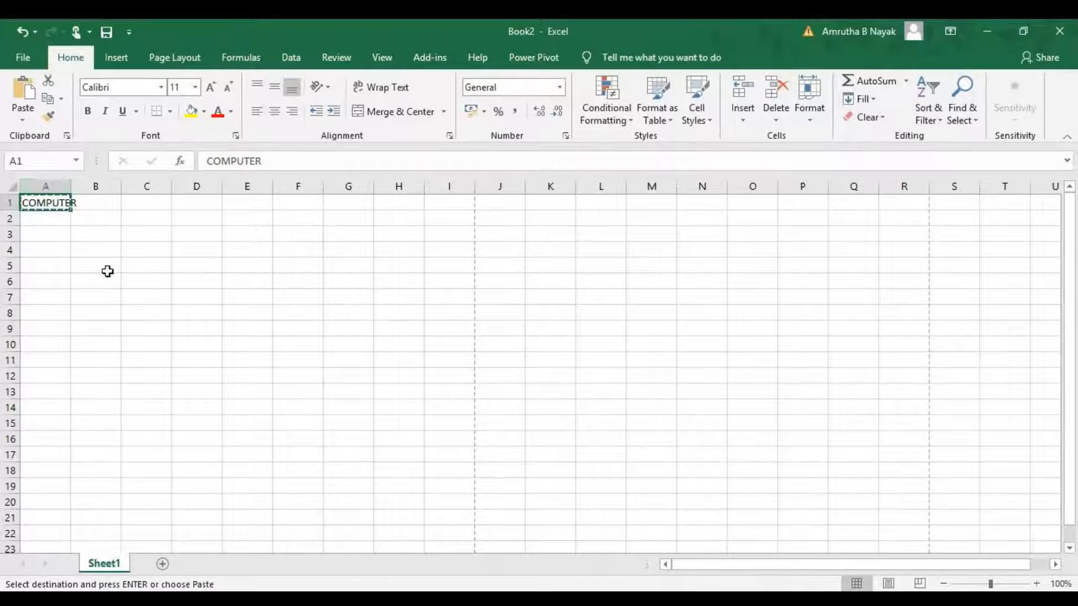
click(104, 267)
click(22, 119)
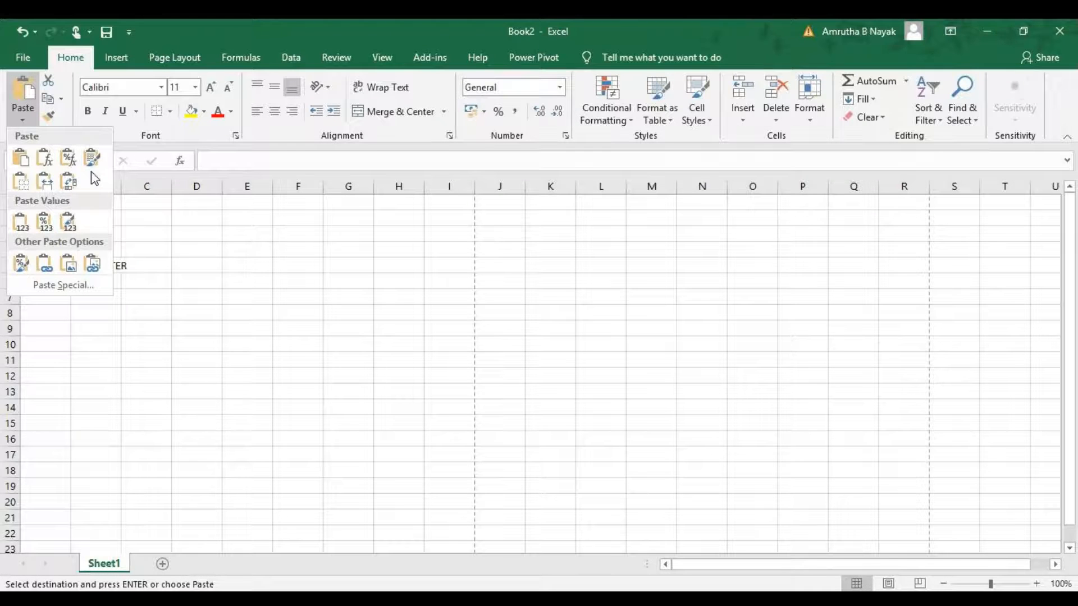
click(96, 284)
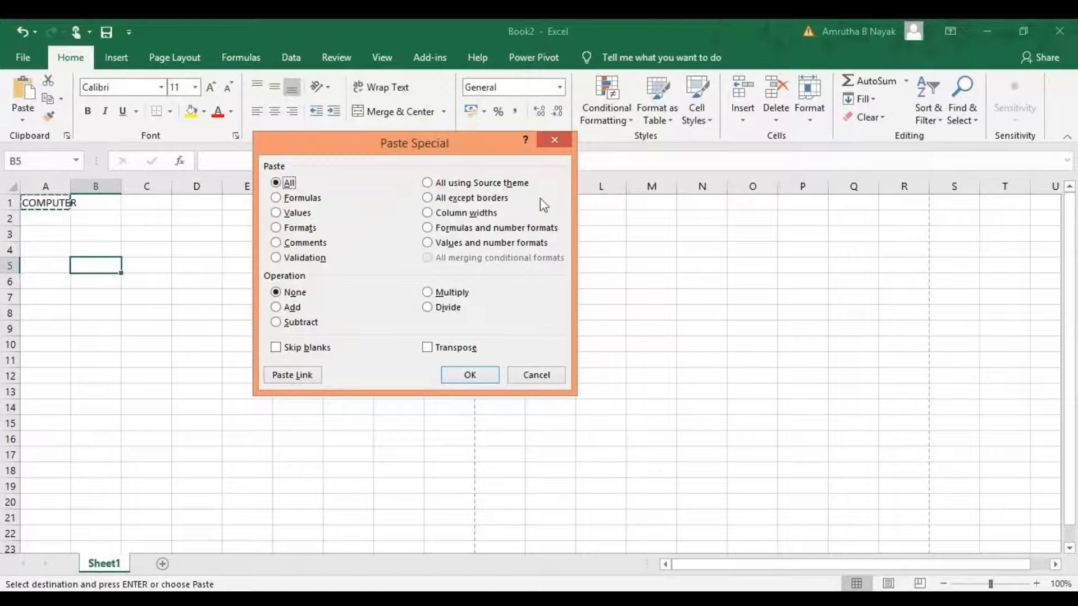
click(555, 142)
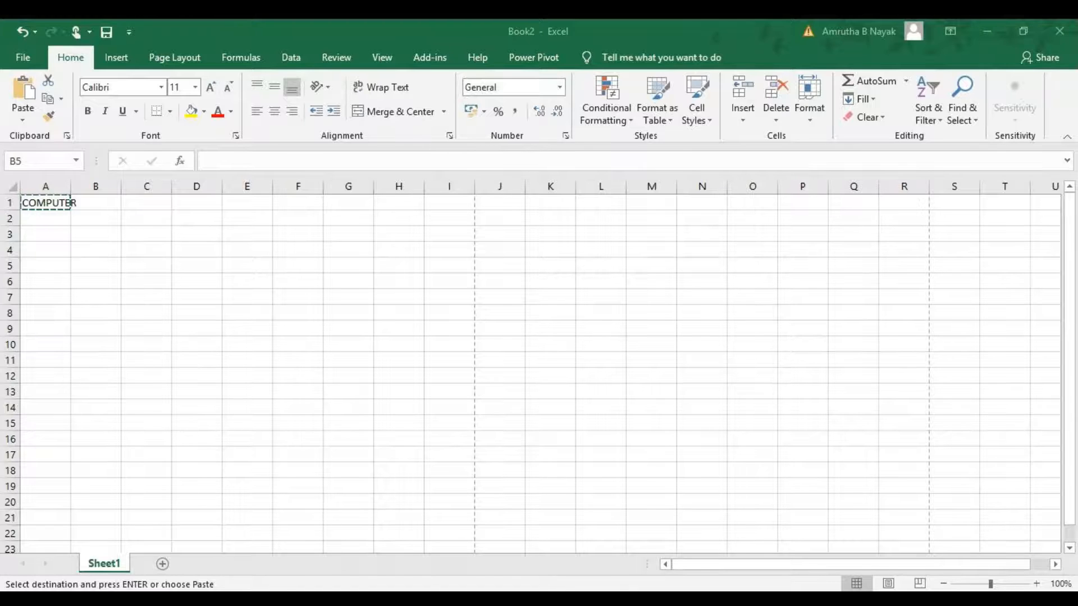
Open the Clipboard pane to view the copied items, then close it.
click(45, 183)
key(alt+Tab)
click(67, 136)
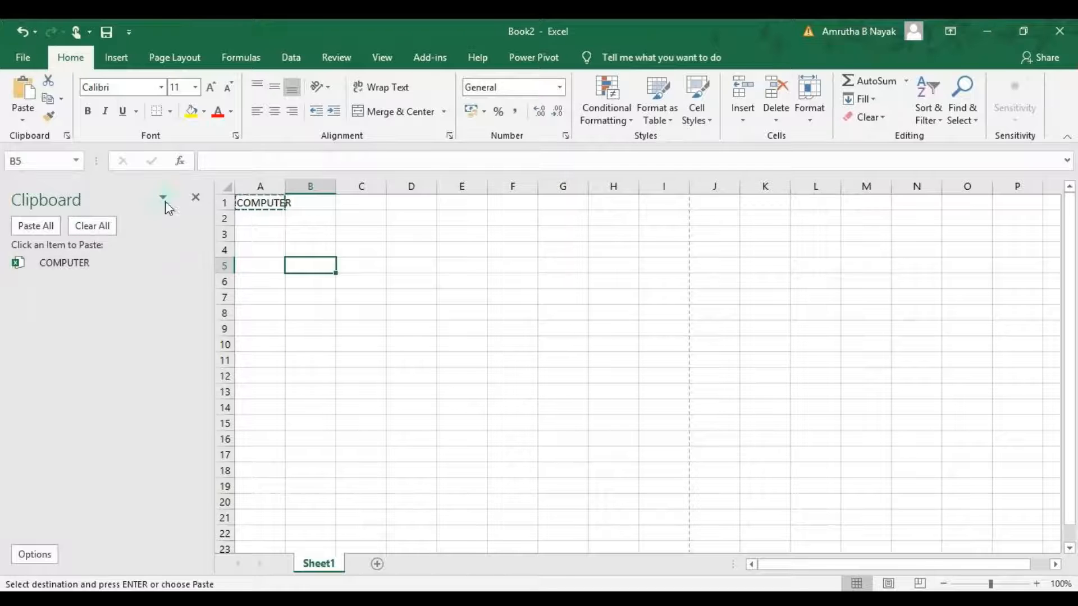
click(196, 197)
click(128, 215)
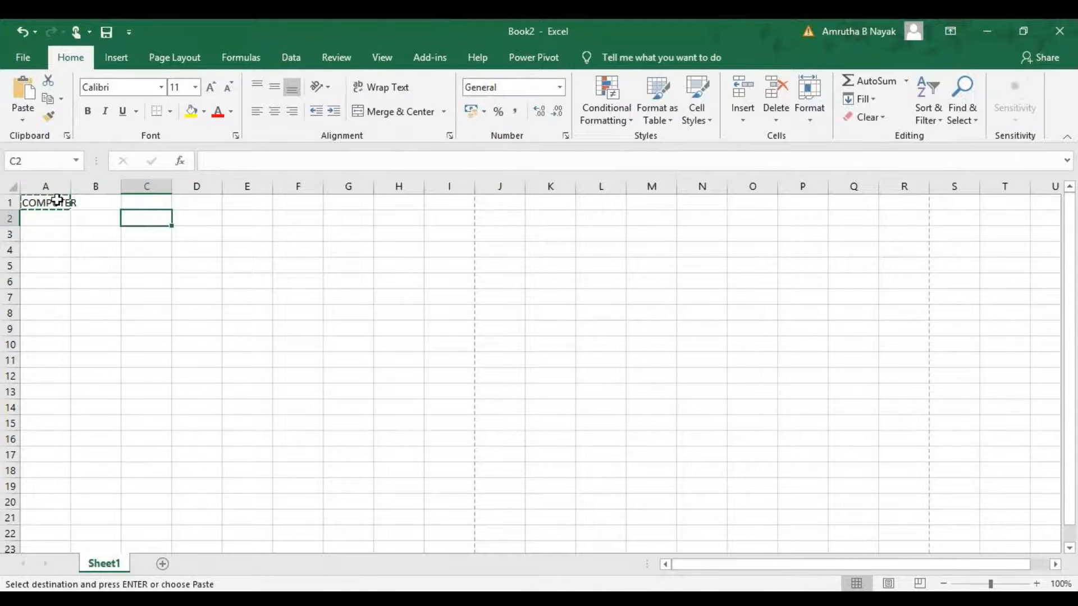
Underline cell A1 and give it a yellow fill.
click(47, 203)
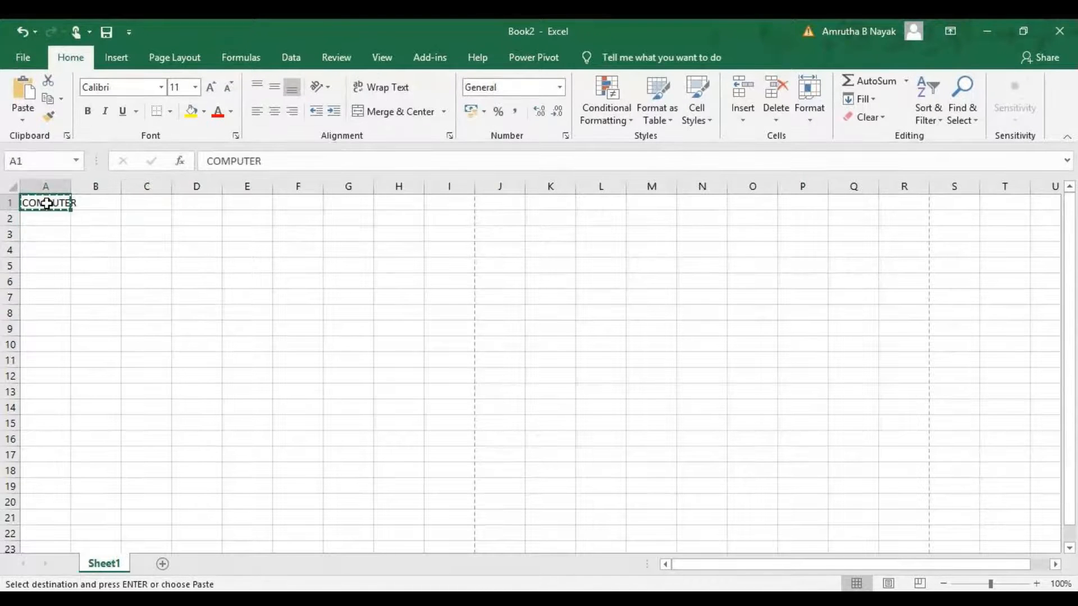
click(122, 111)
click(191, 112)
click(127, 234)
click(58, 199)
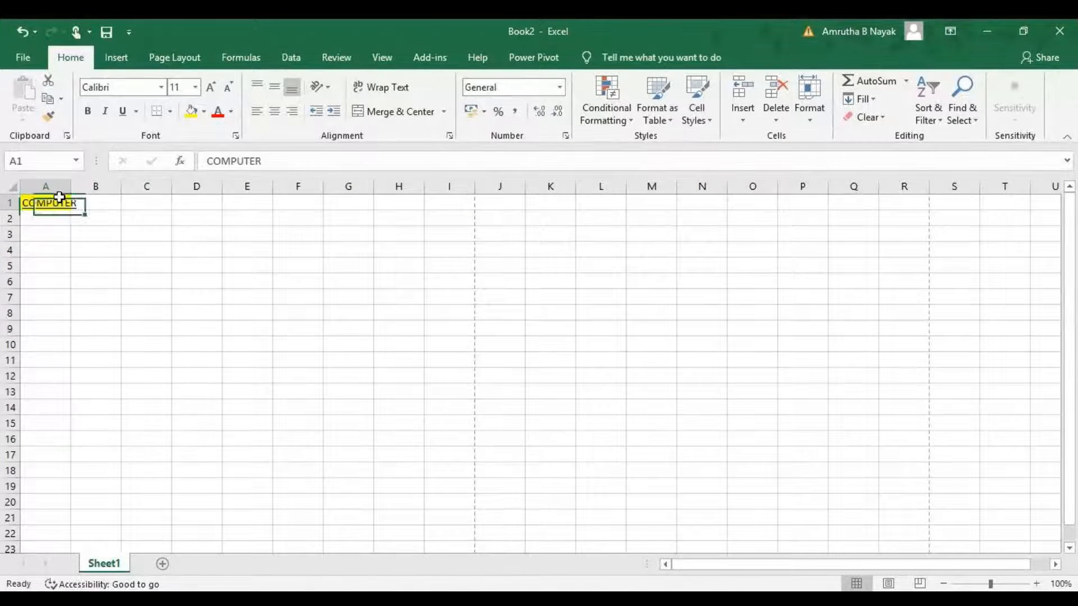
Enter NICT in cell C4.
click(134, 248)
text(NIC)
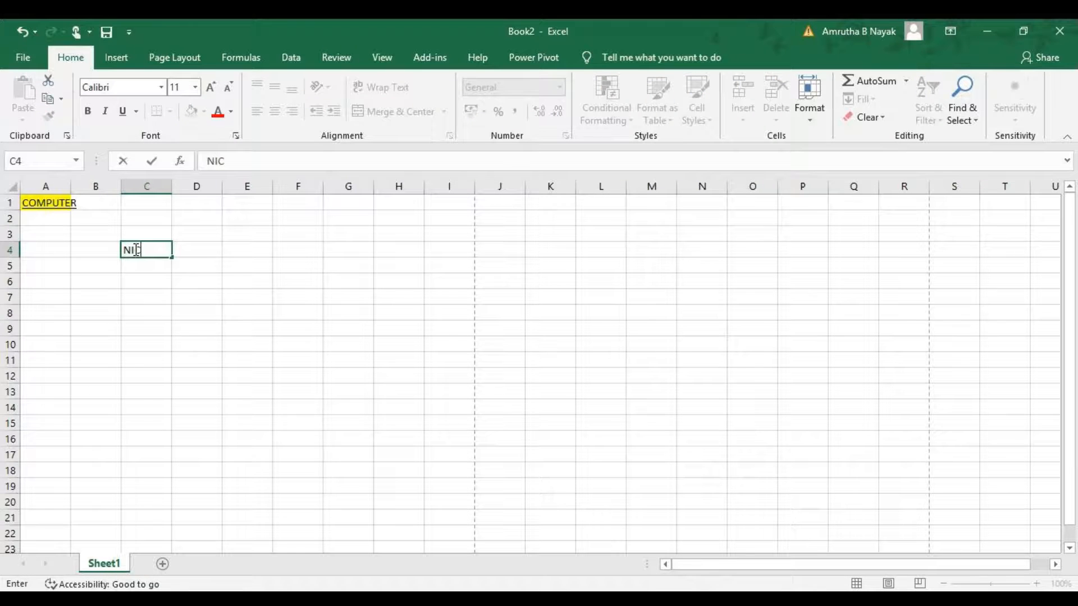
text(T)
key(Return)
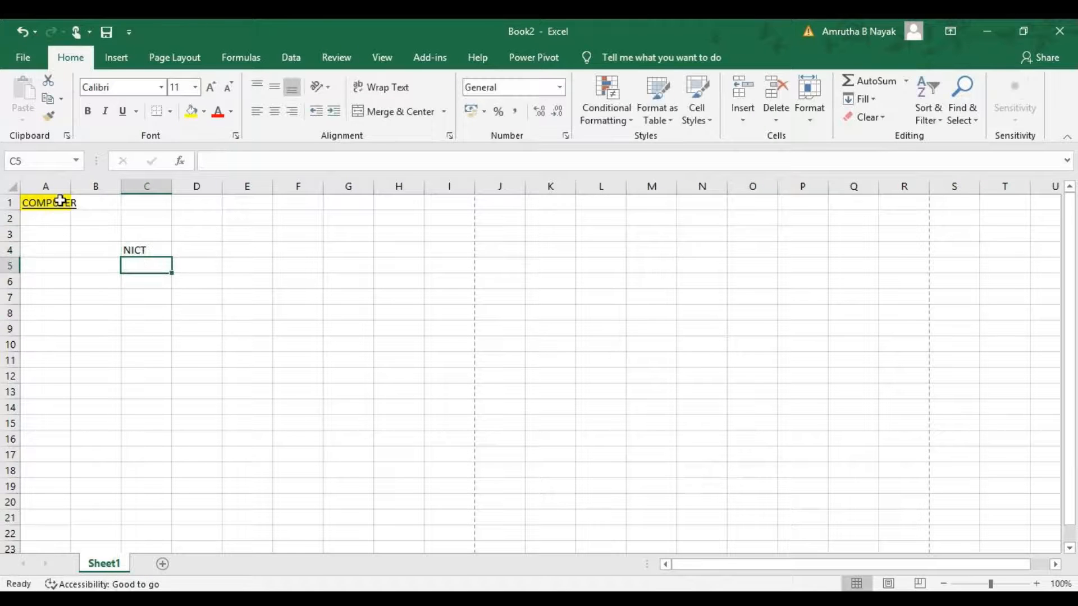
Copy cell A1's formatting onto cell C4 with the Format Painter.
click(61, 201)
click(49, 116)
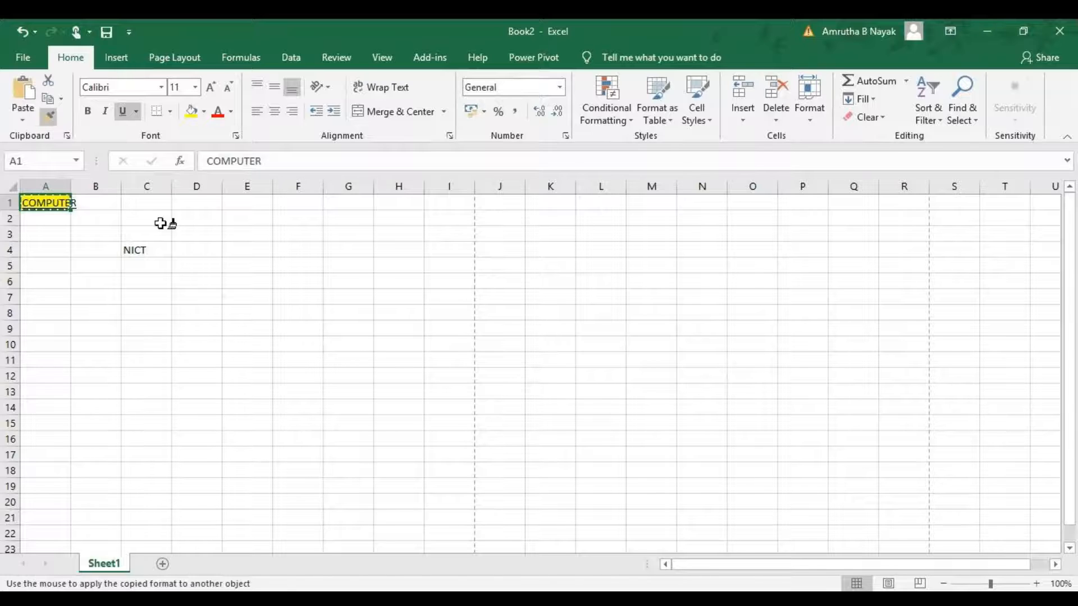
click(155, 247)
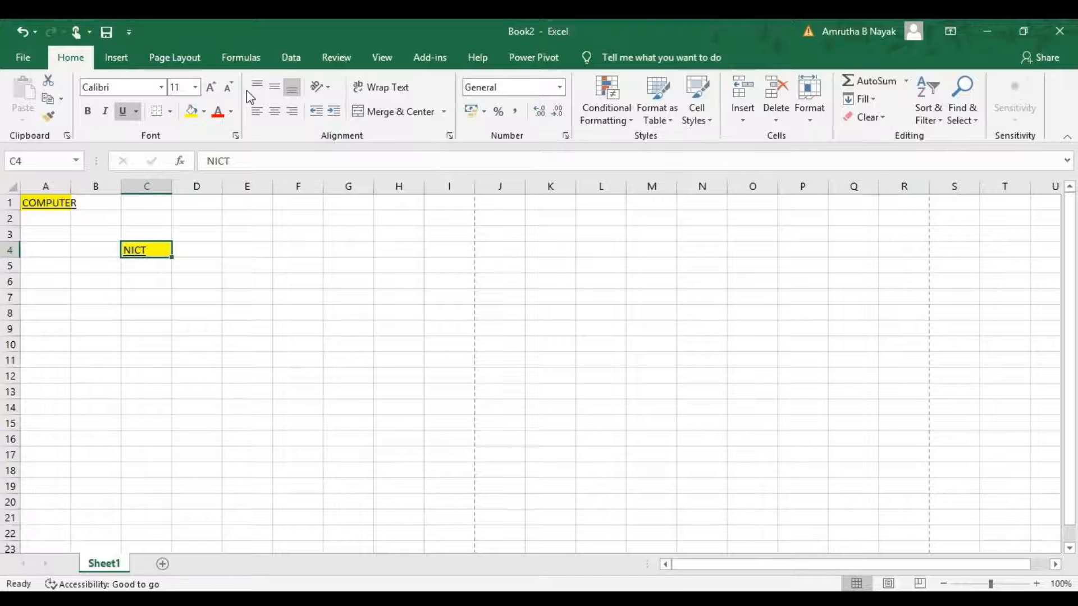
Increase the indent of cell C4 by two levels.
click(319, 87)
click(319, 88)
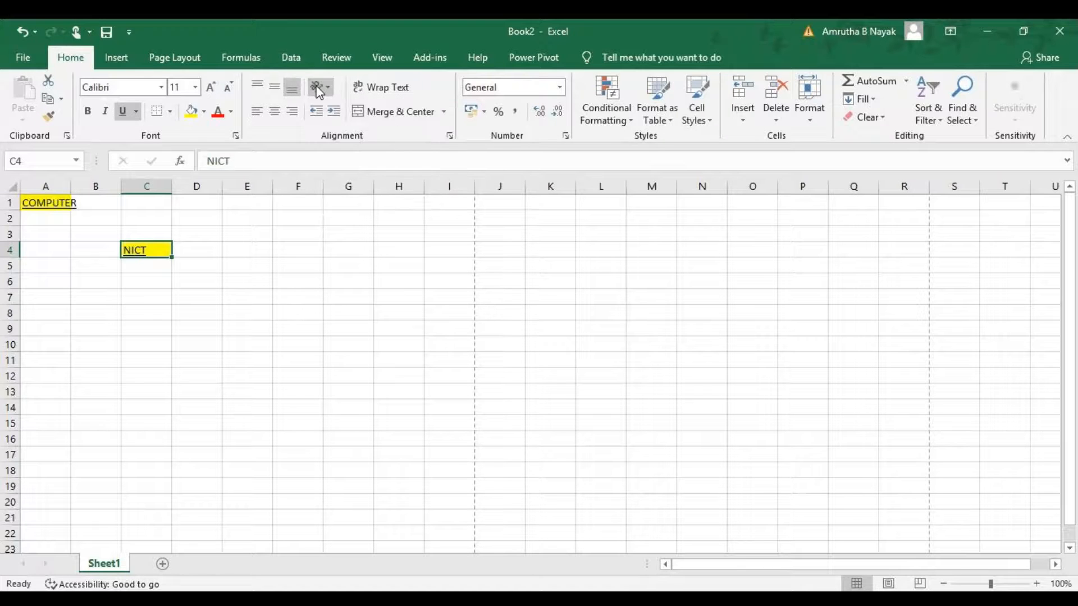
click(335, 111)
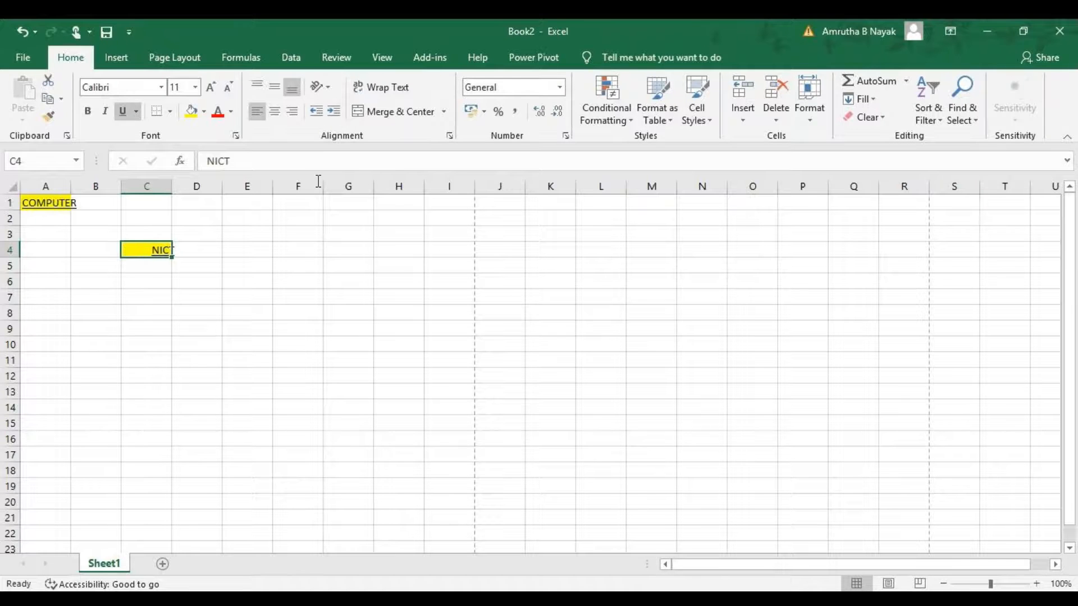
click(335, 111)
click(278, 296)
Enter NAME OF STUDENTS in cell A7.
click(48, 298)
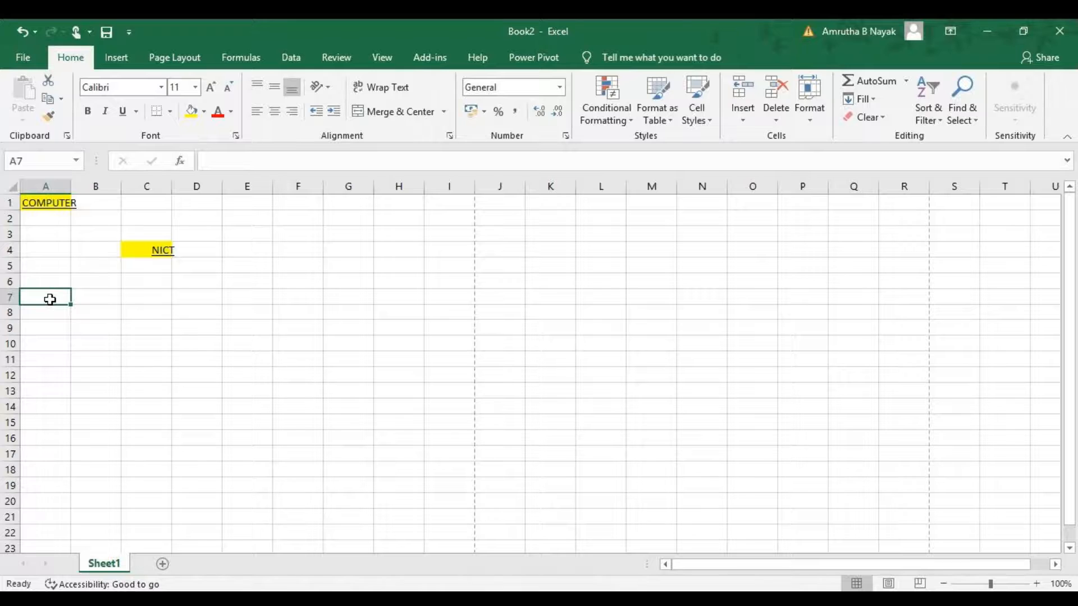
text(NAME O)
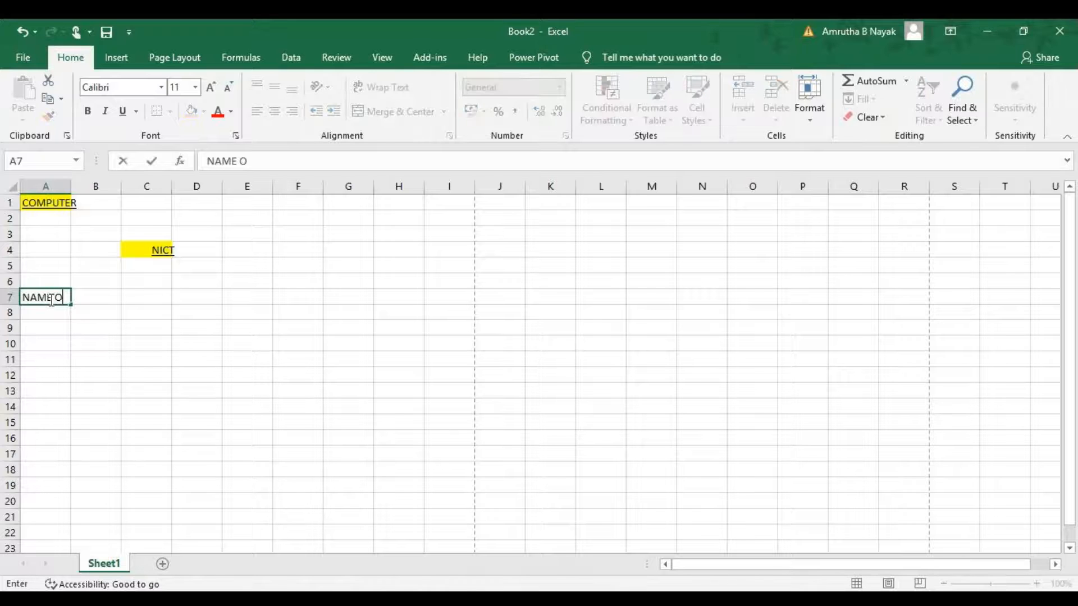
text(F STUDENTS)
key(Return)
text(S)
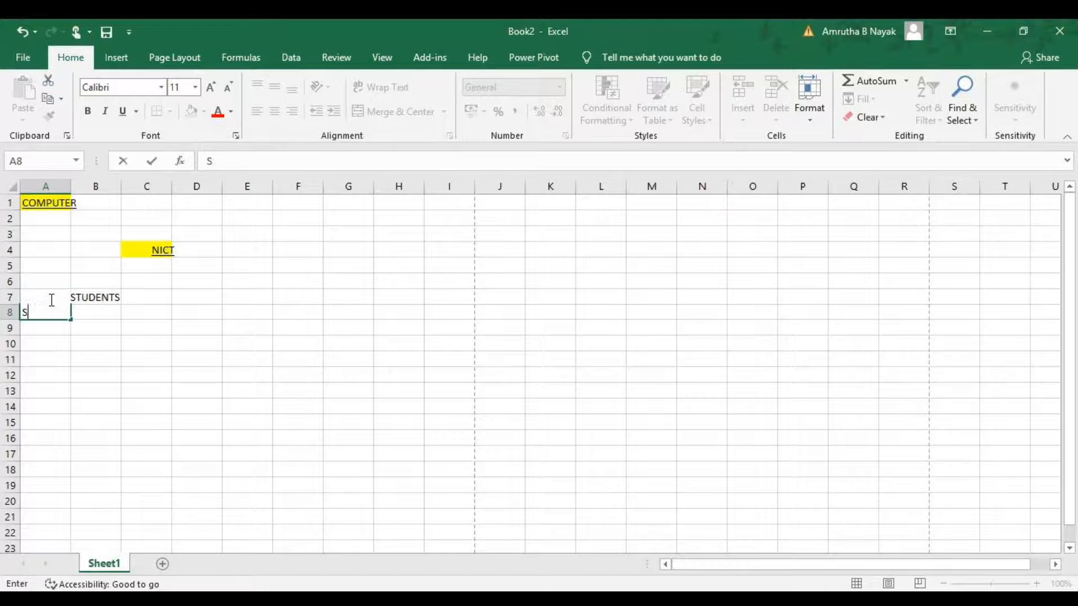
text(UBJECTX)
key(Escape)
Enter SUBJECT in cell C7.
click(146, 298)
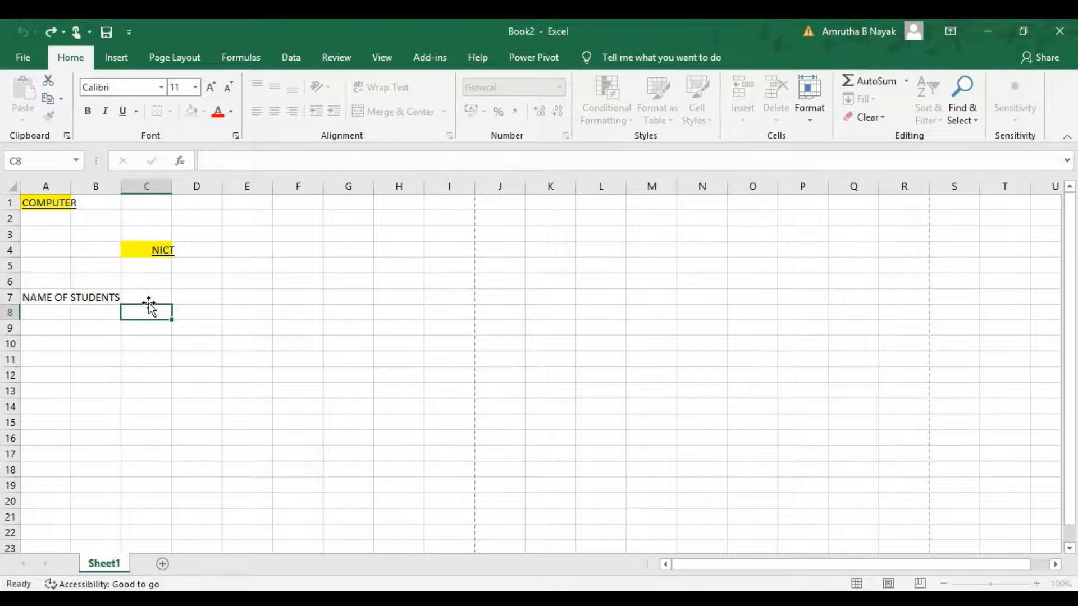
text(SU)
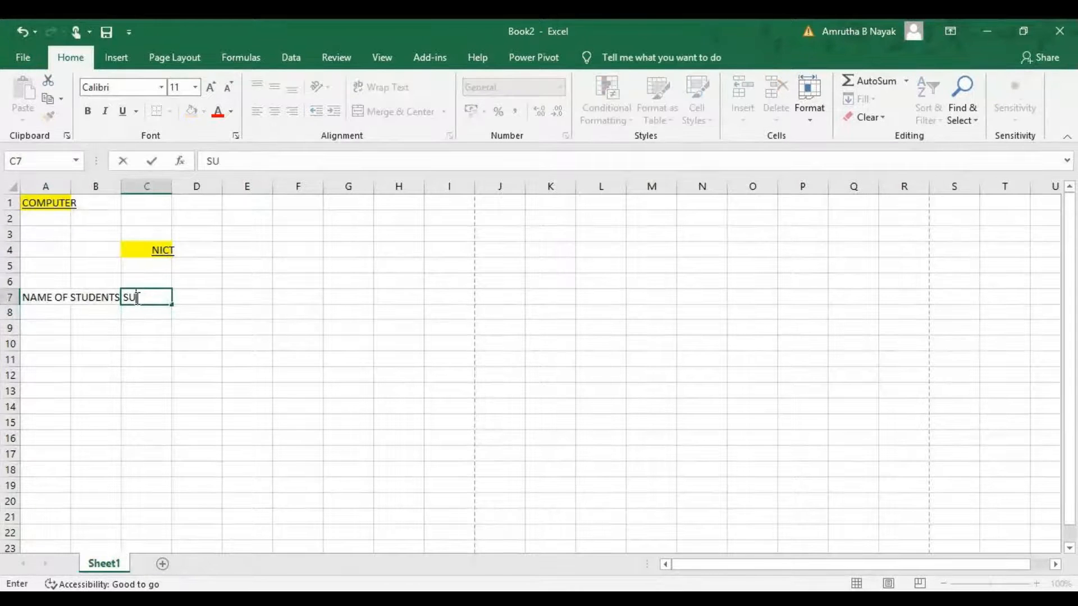
text(BJECT)
Wrap the text in cell A7.
click(62, 298)
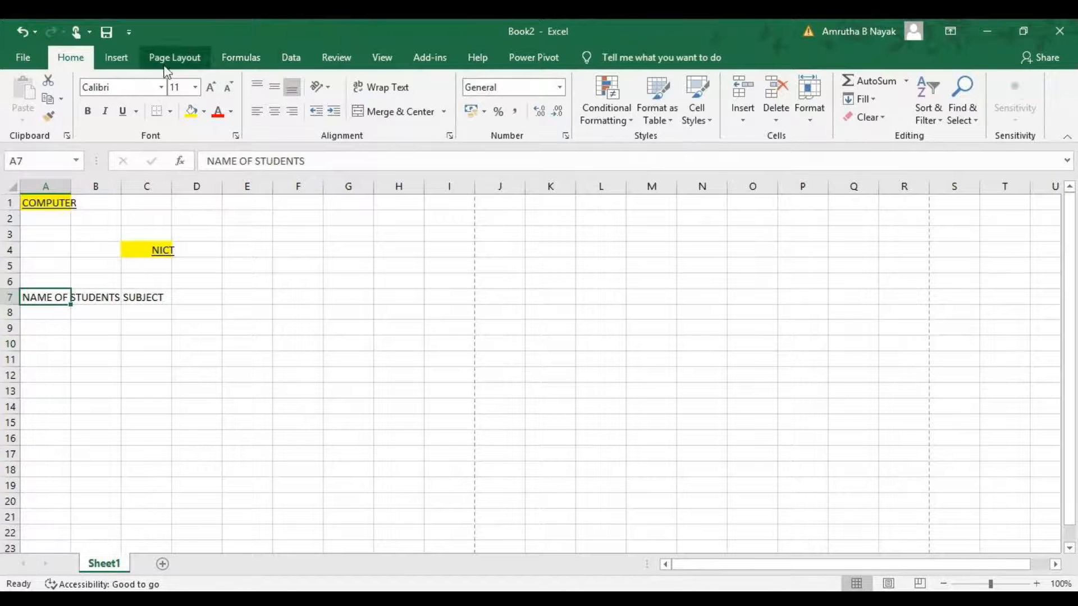
click(372, 87)
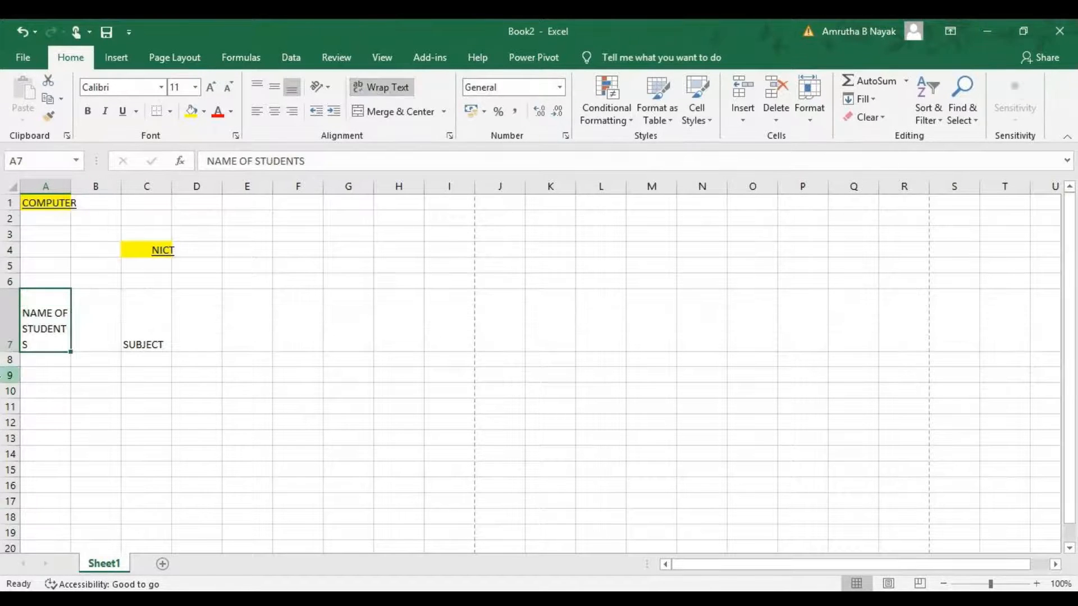
Merge and center cells C7 through F7.
drag(142, 320, 309, 309)
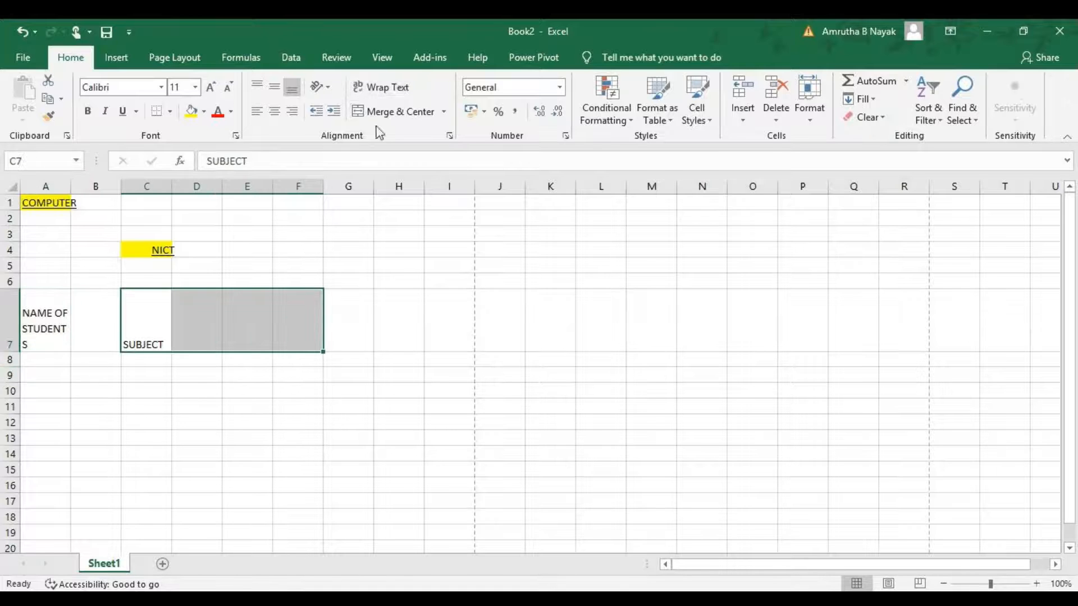
click(383, 107)
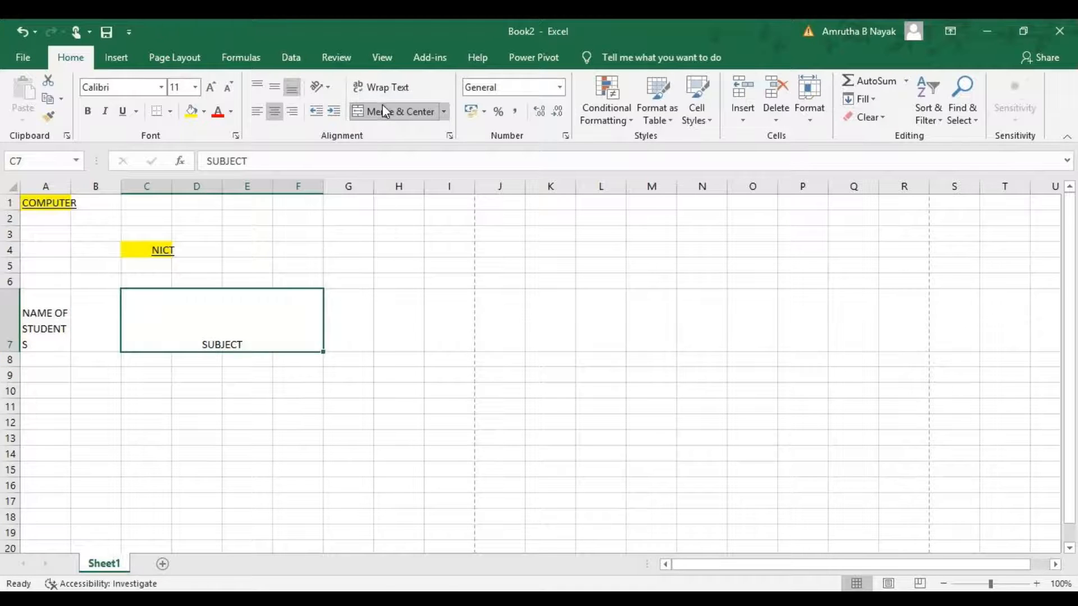
click(183, 380)
Enter 123 in cell A11.
click(42, 402)
text(123)
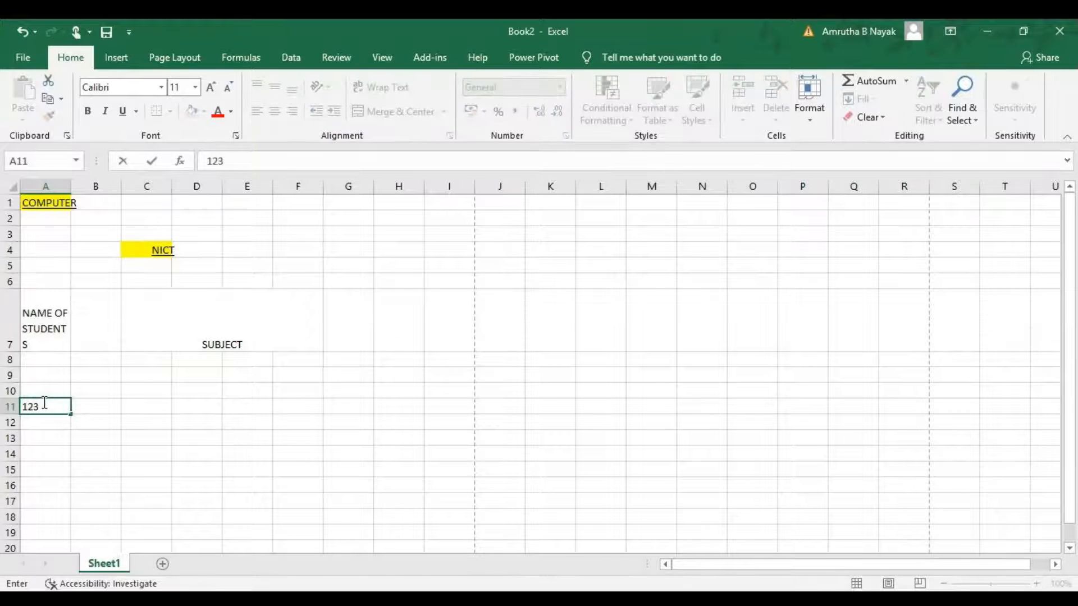
key(ctrl+Return)
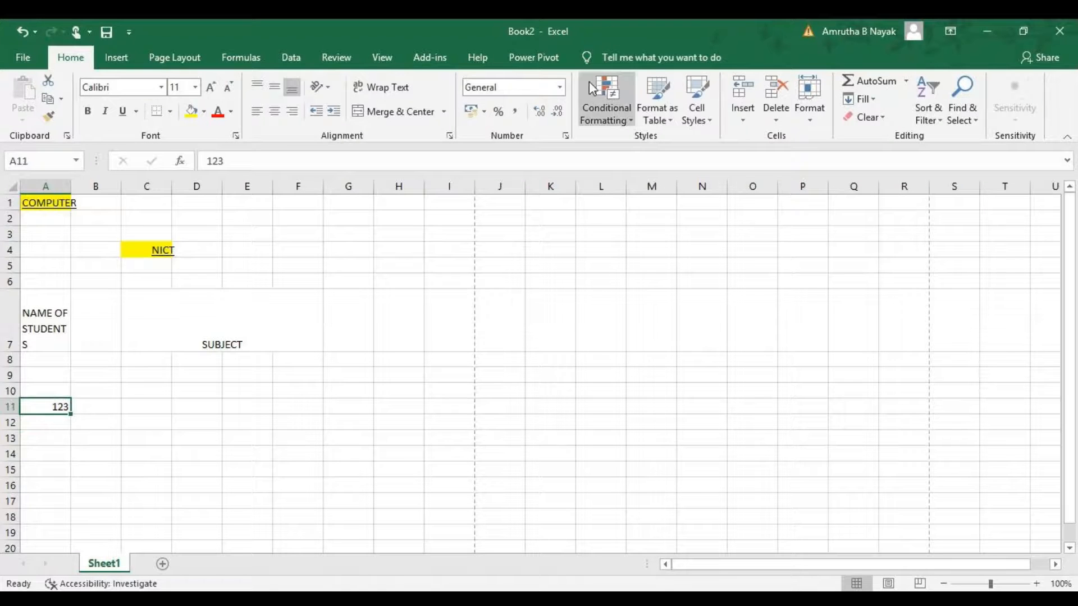
Format cell A11 to show three decimal places.
click(560, 87)
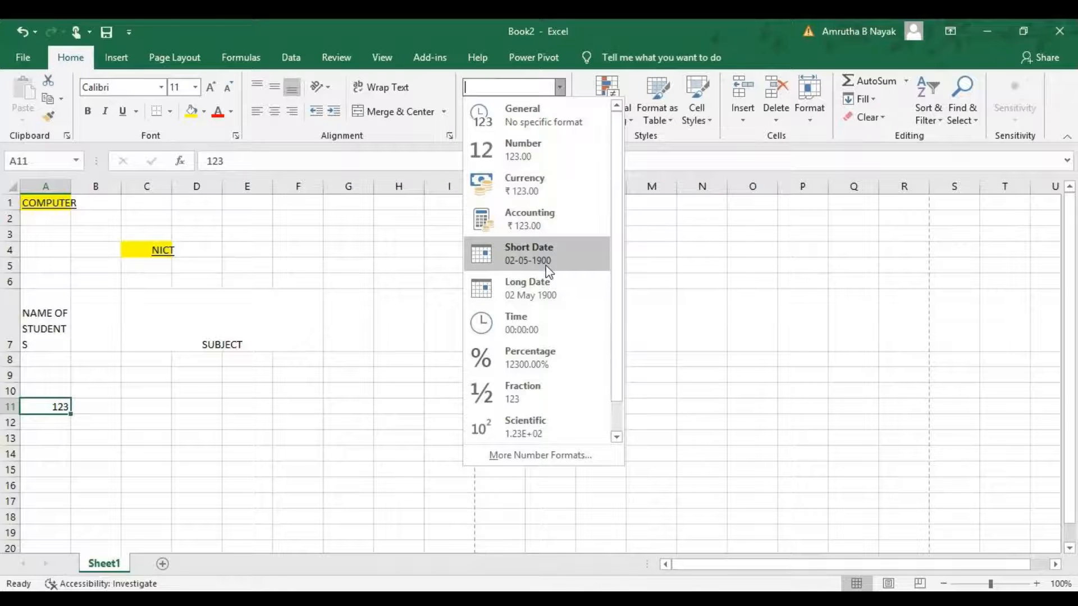
click(558, 88)
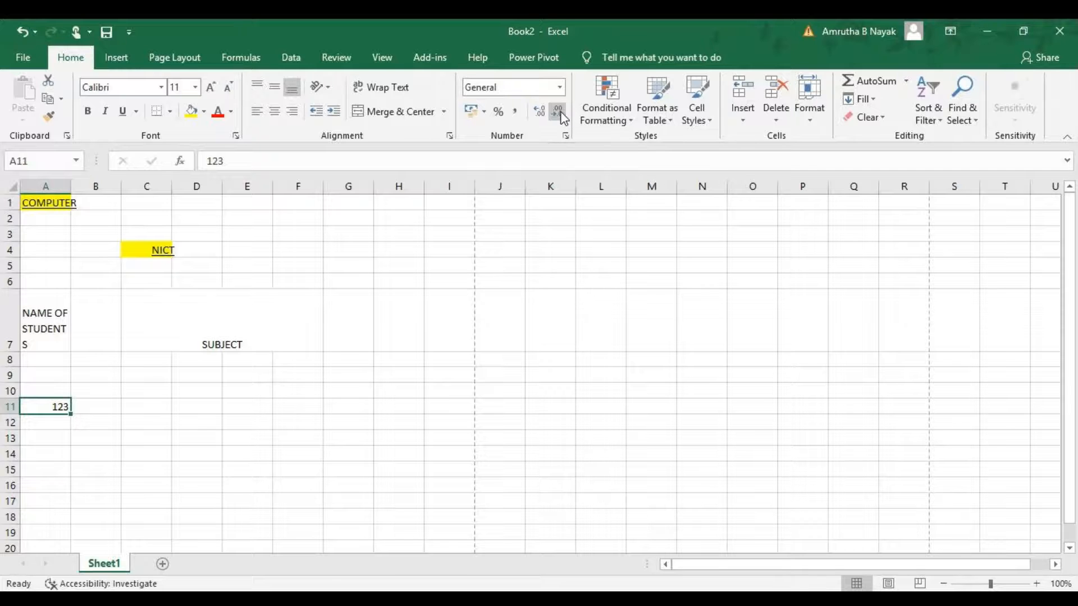
click(535, 119)
click(556, 113)
click(541, 113)
click(543, 113)
click(543, 113)
click(578, 233)
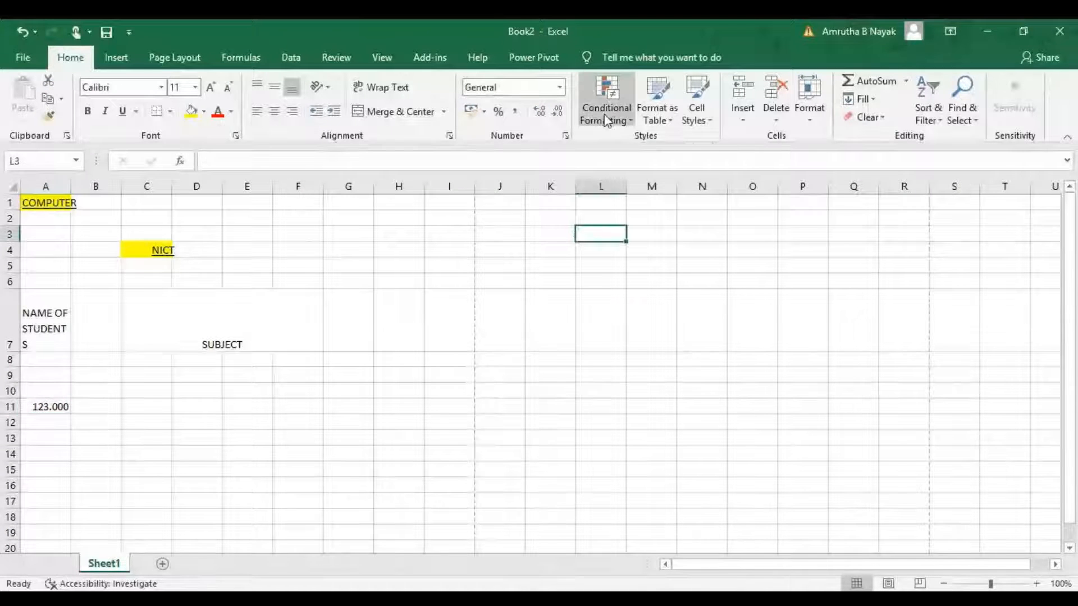
Browse the Conditional Formatting options without applying any rule.
click(605, 119)
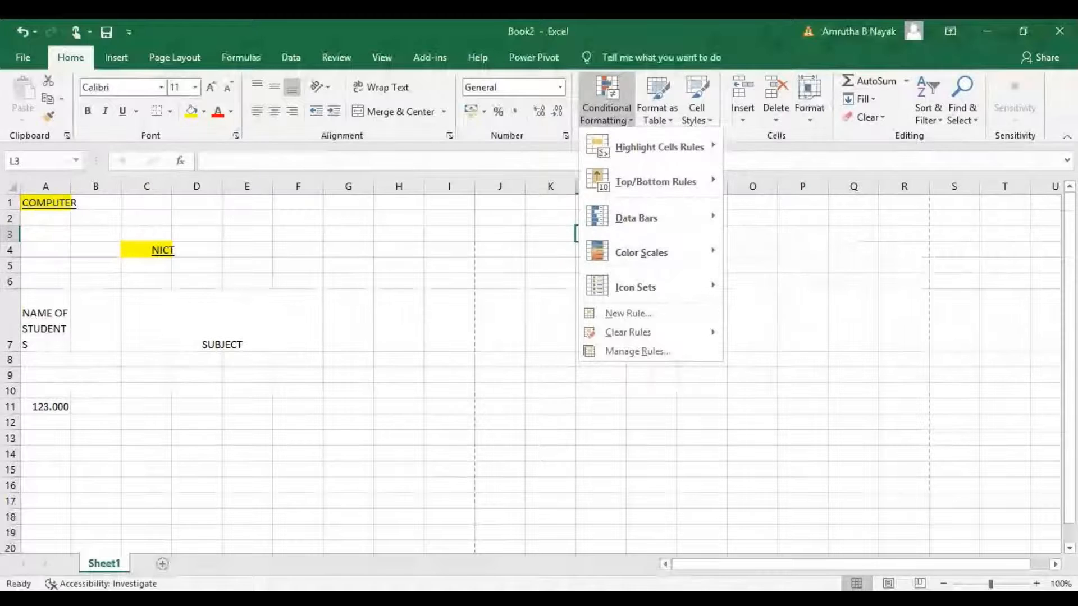
key(Escape)
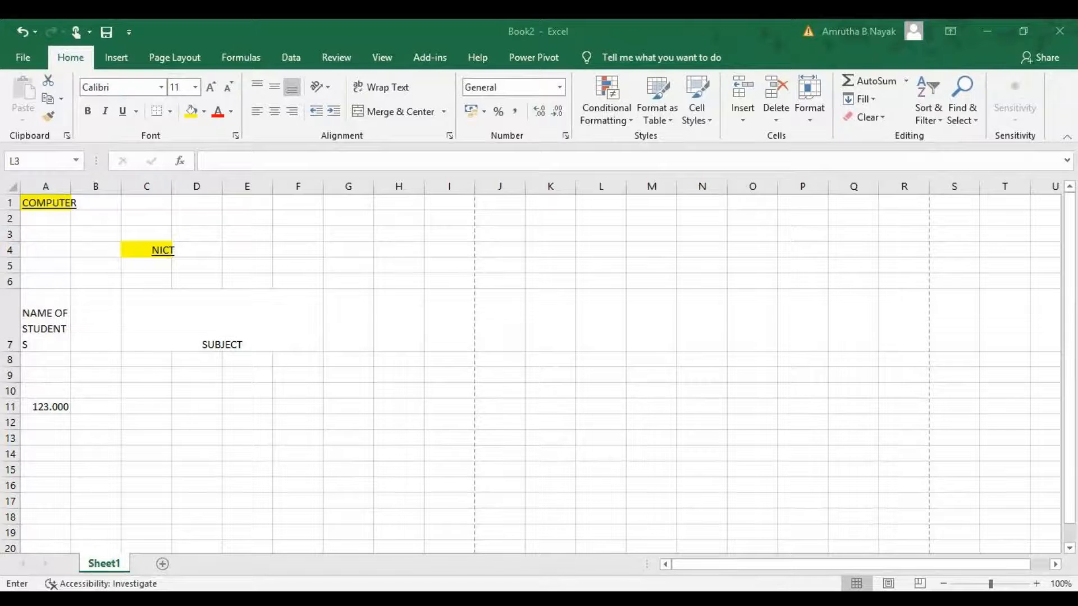
key(Escape)
key(Escape)
click(226, 375)
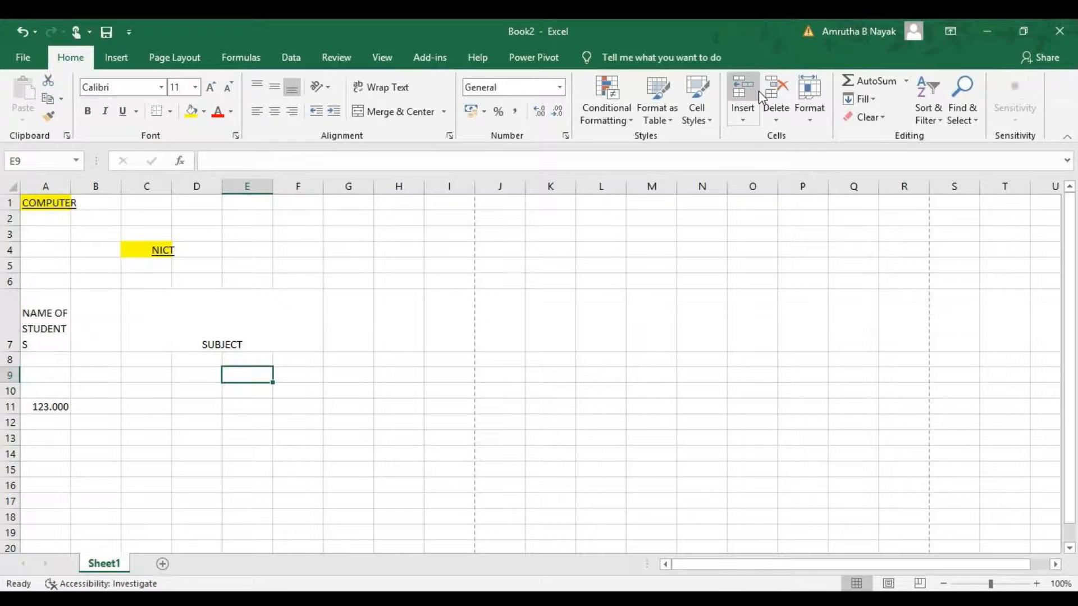
Convert cells B12 through F17 into a table with generated column headers.
drag(105, 421, 296, 504)
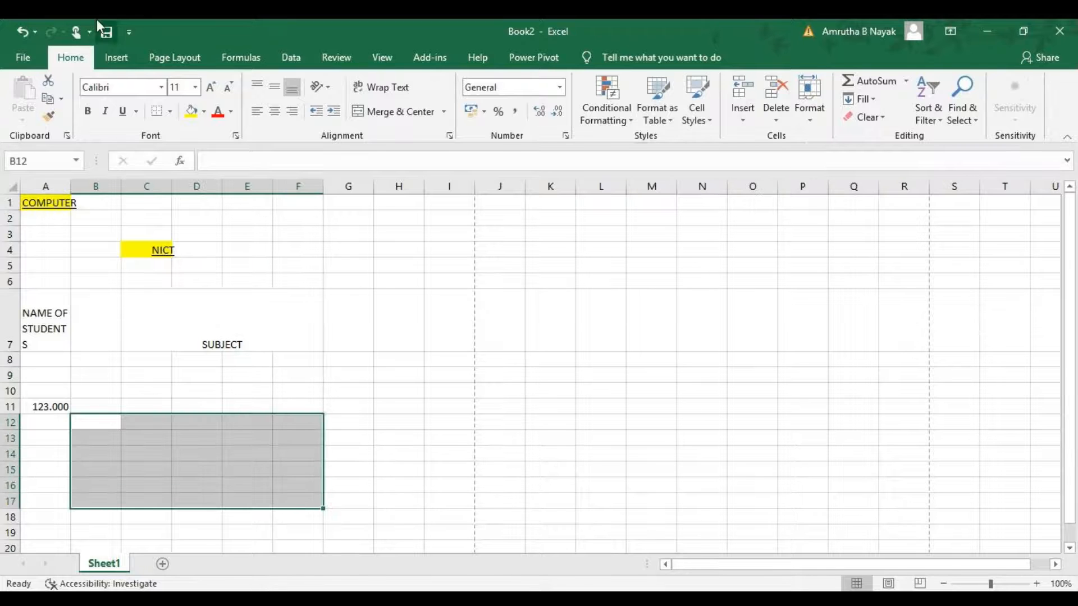
click(117, 57)
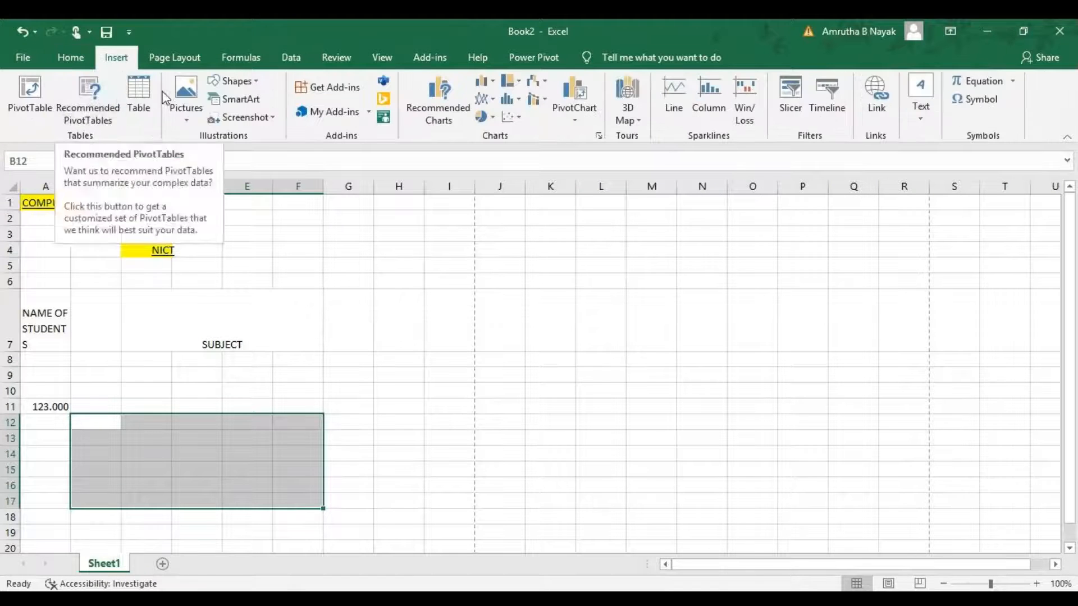
click(140, 97)
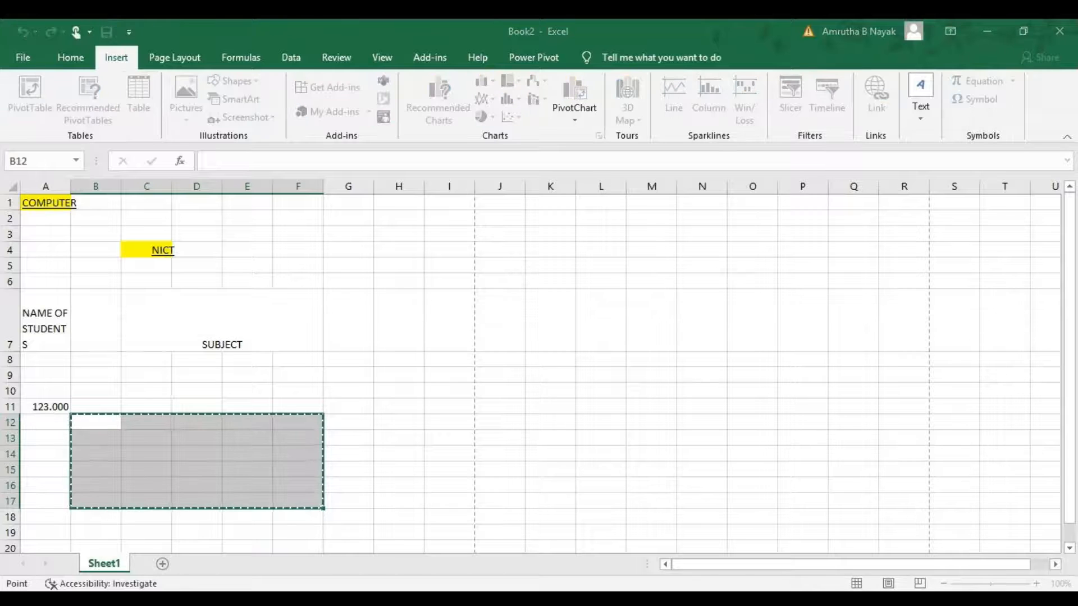
click(410, 311)
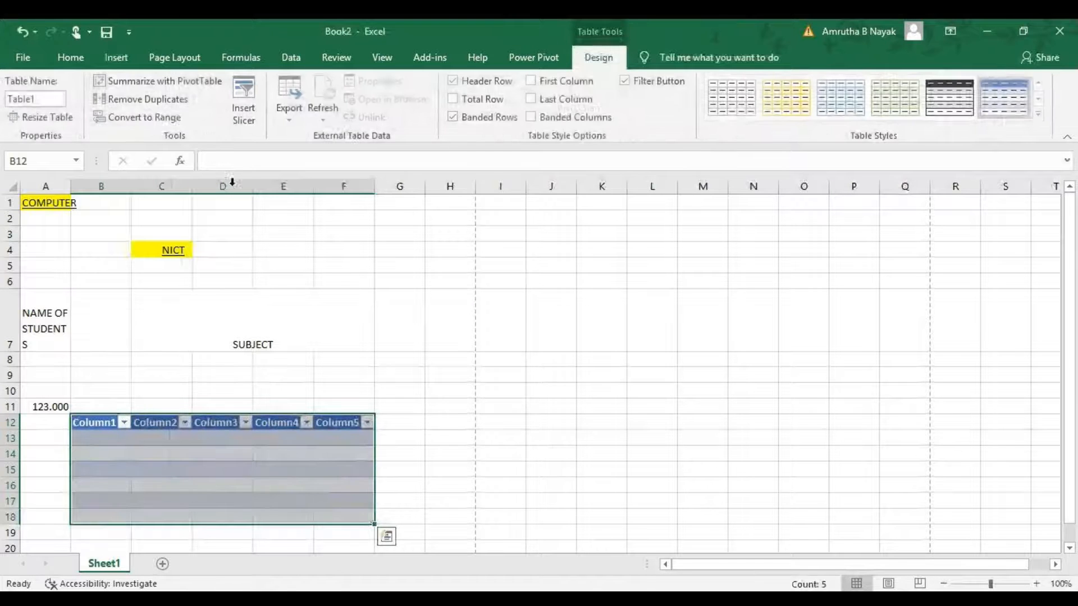
Apply the first black Medium table style to the table.
click(71, 57)
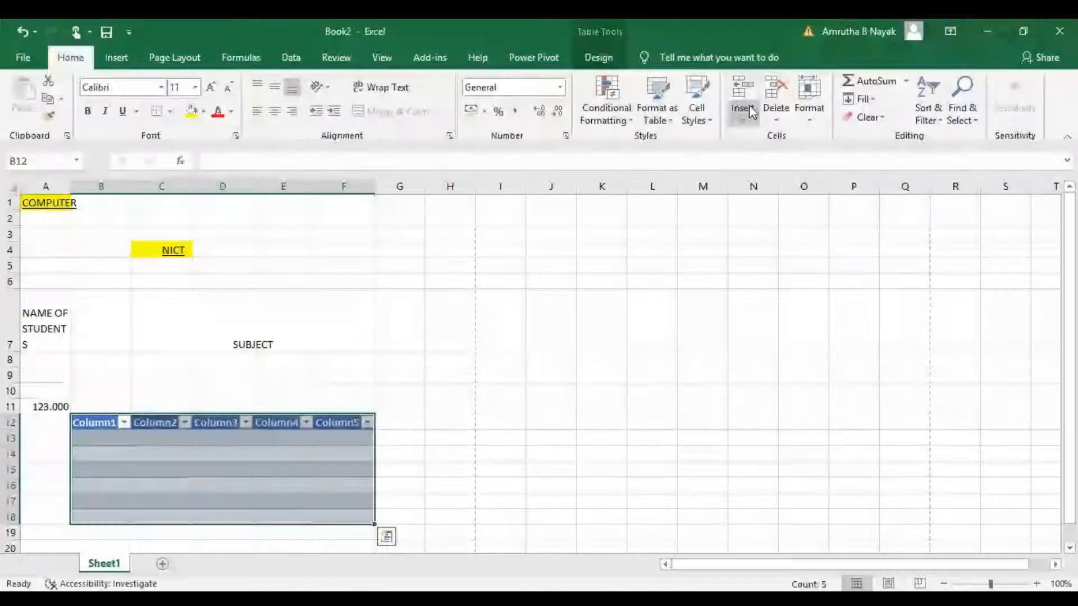
click(809, 101)
click(665, 115)
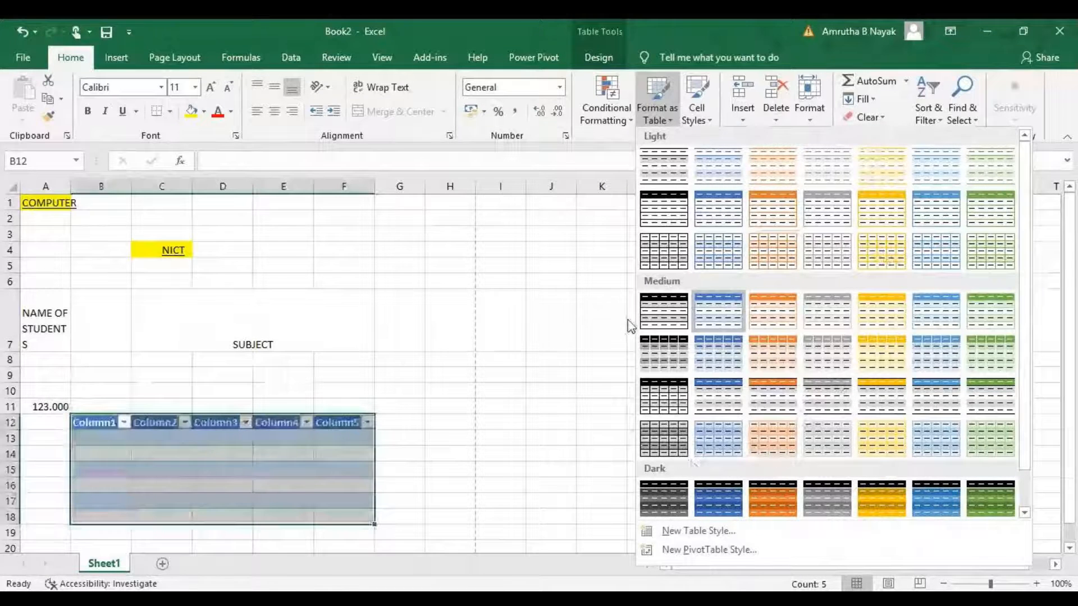
click(656, 309)
Apply the 20% - Accent2 cell style to cell J13.
click(511, 449)
drag(515, 453, 572, 445)
click(690, 103)
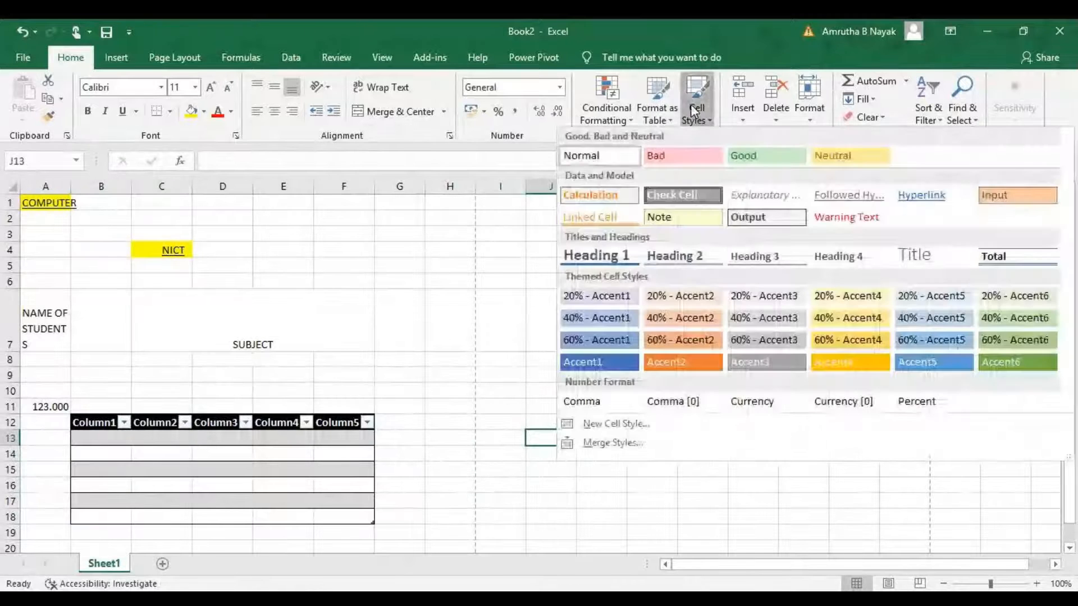
click(680, 296)
Set the row height of row 17 to 15 through the cell Format options.
click(651, 500)
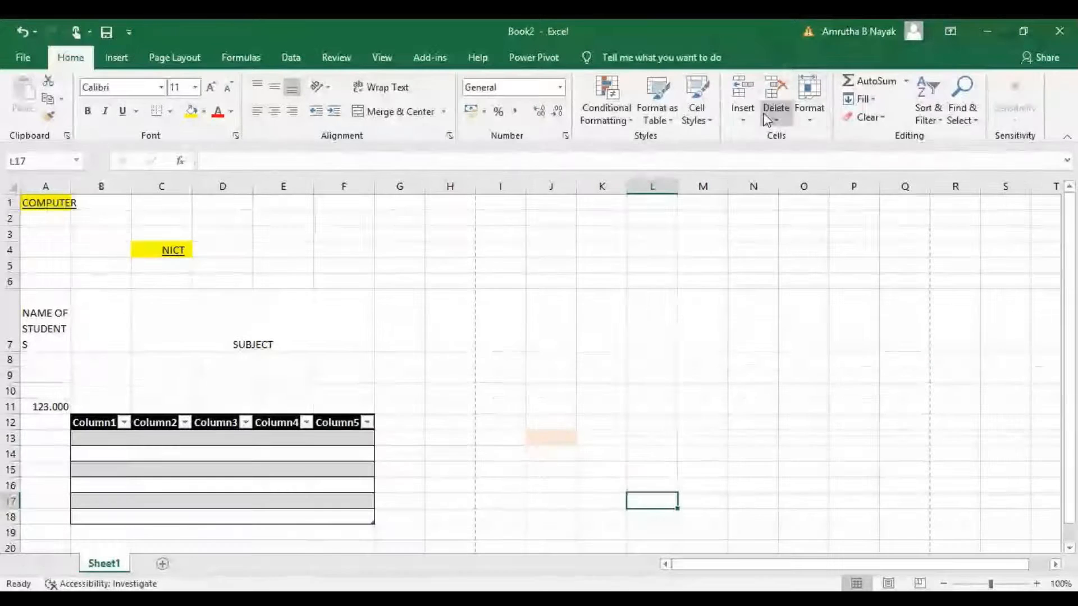
click(810, 129)
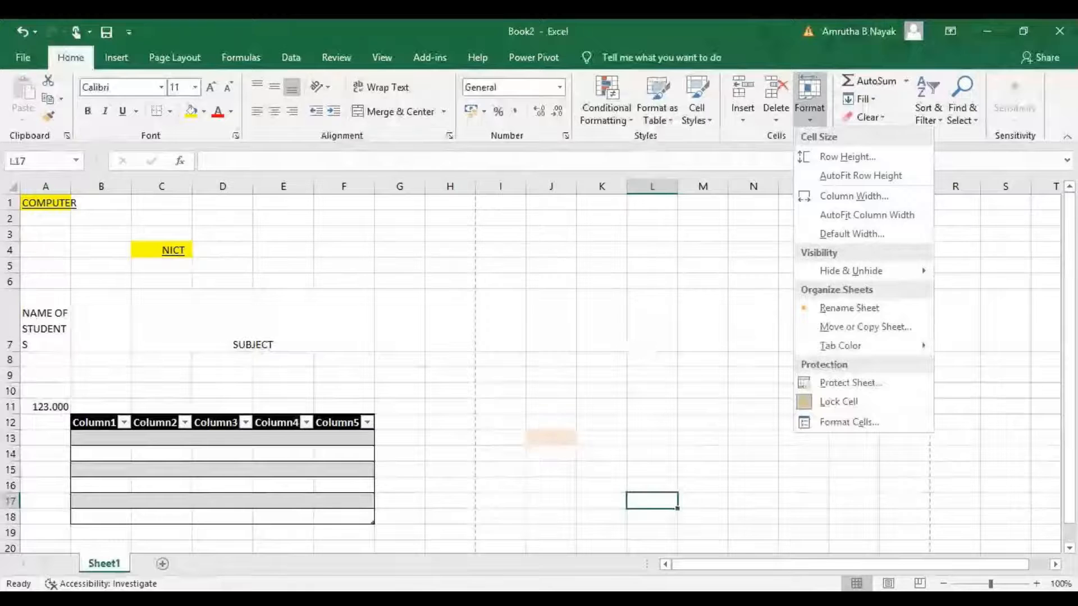
key(alt+Tab)
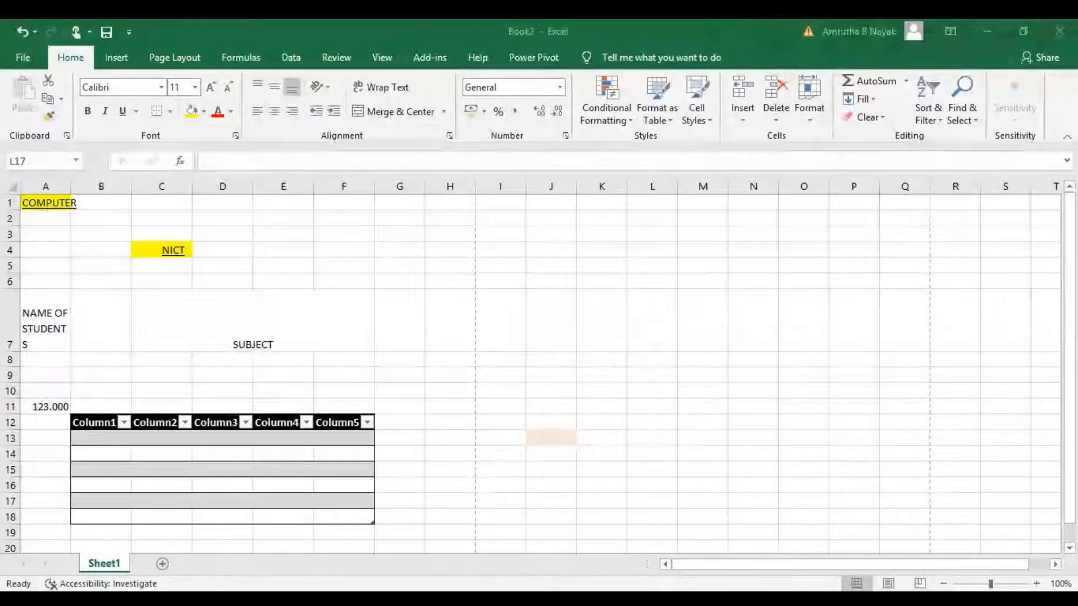
click(116, 349)
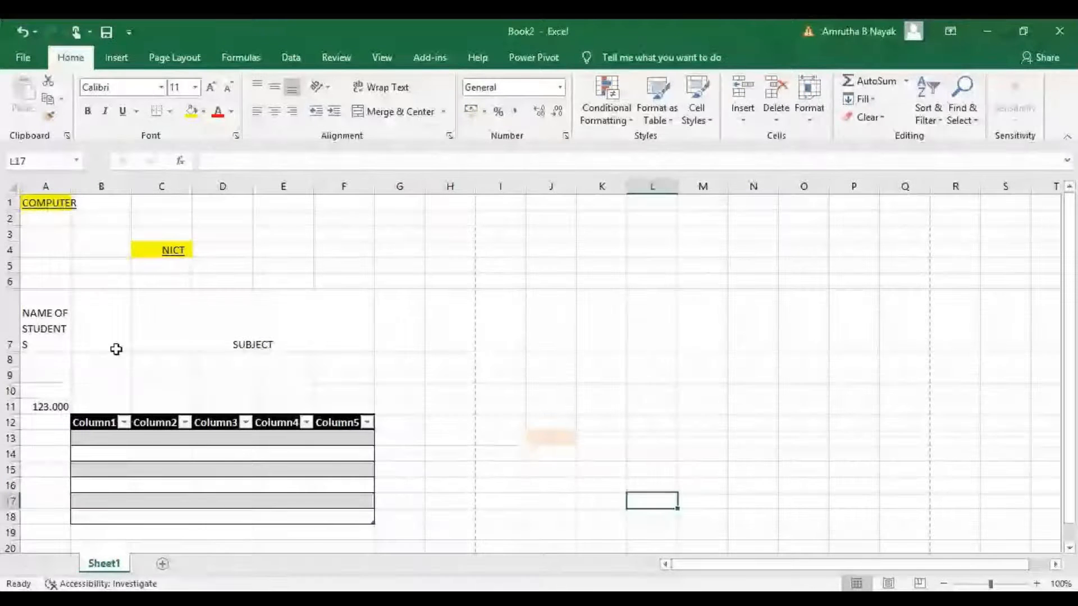
click(809, 112)
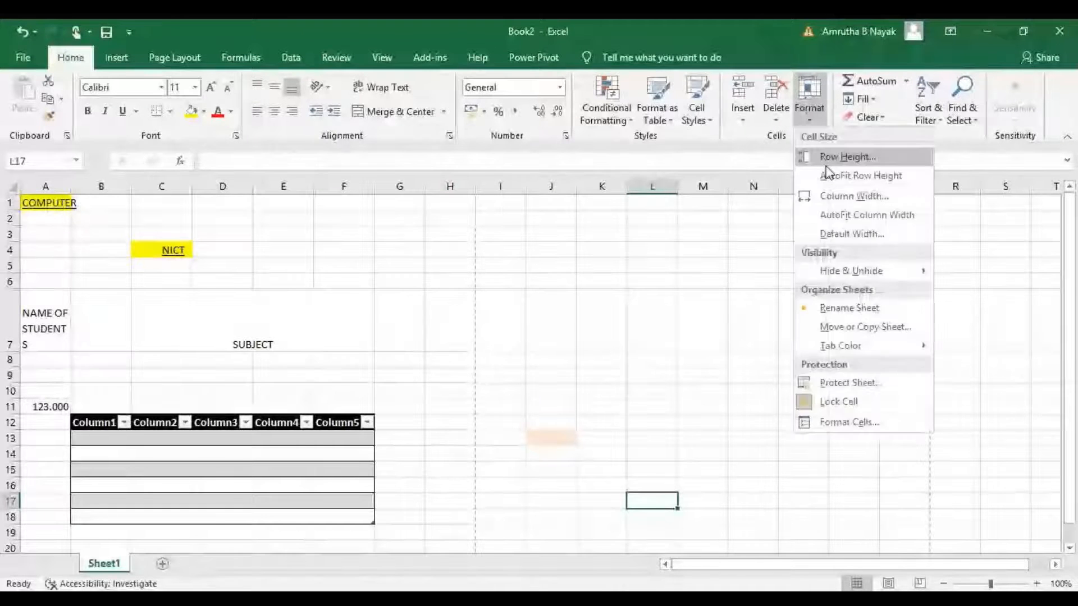
click(836, 168)
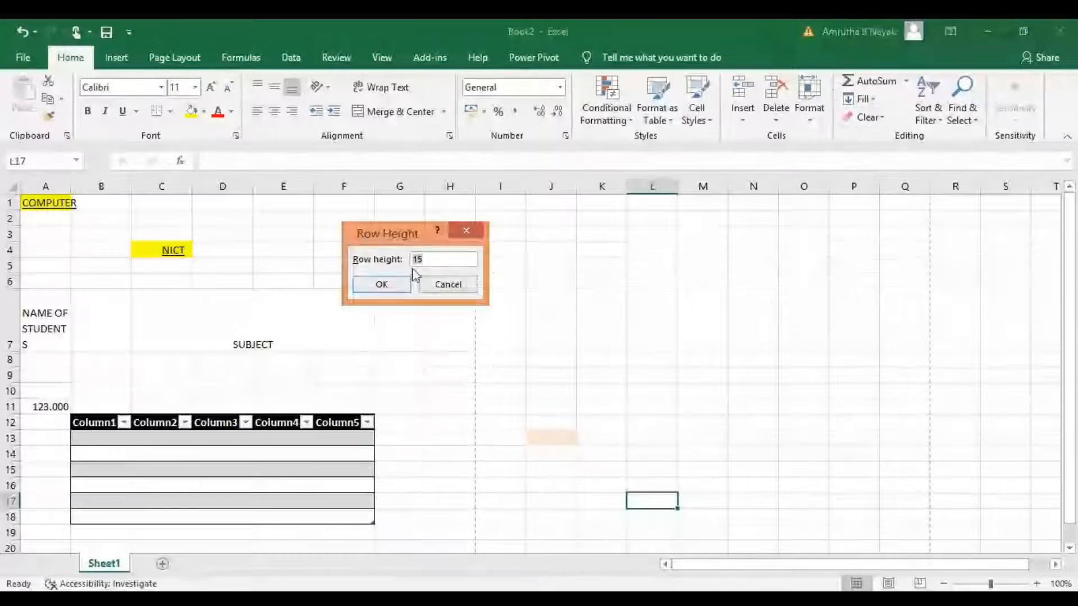
key(Return)
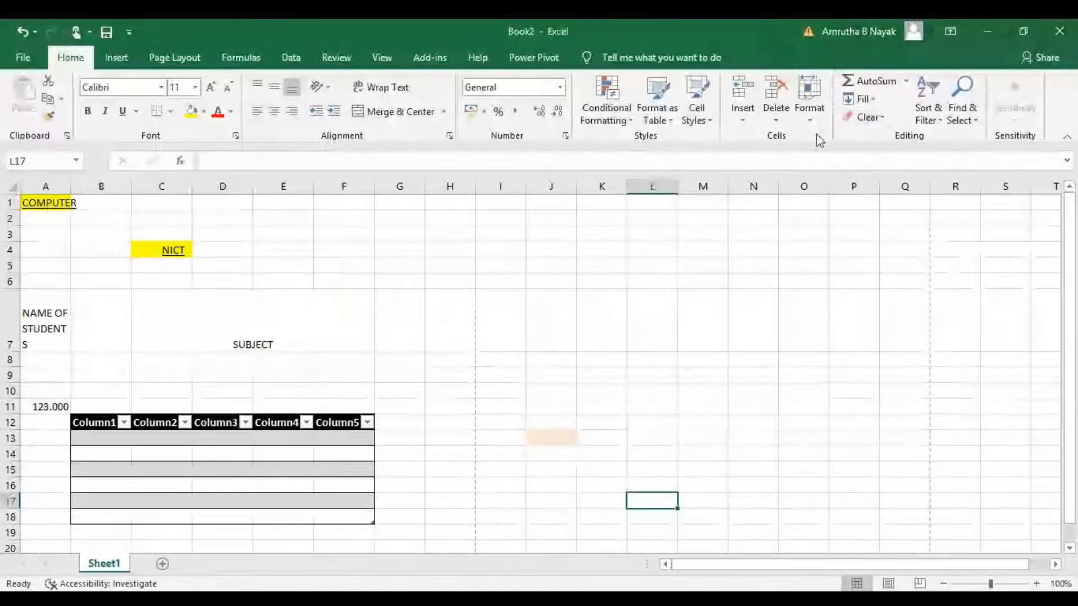
Insert an AutoSum SUM formula in cell L17, erase it back to the closing bracket and enter that.
click(809, 109)
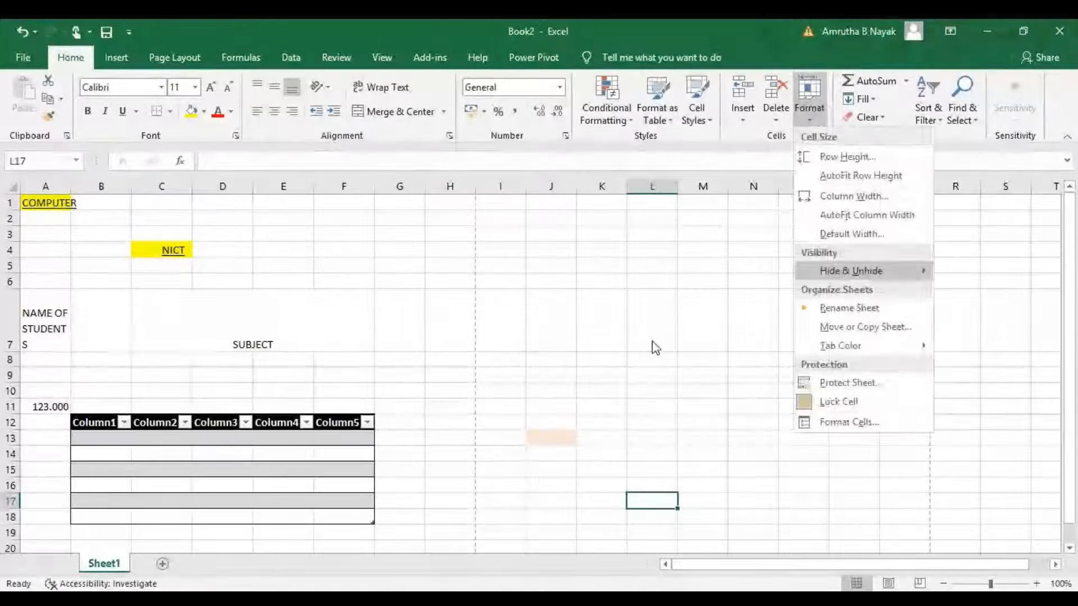
click(699, 228)
click(907, 82)
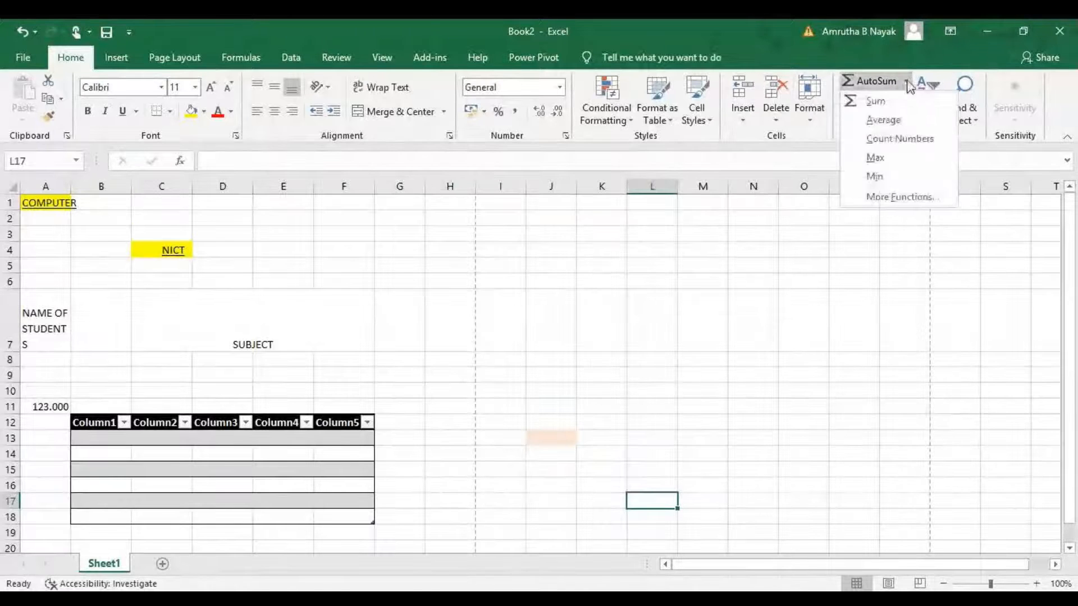
click(875, 101)
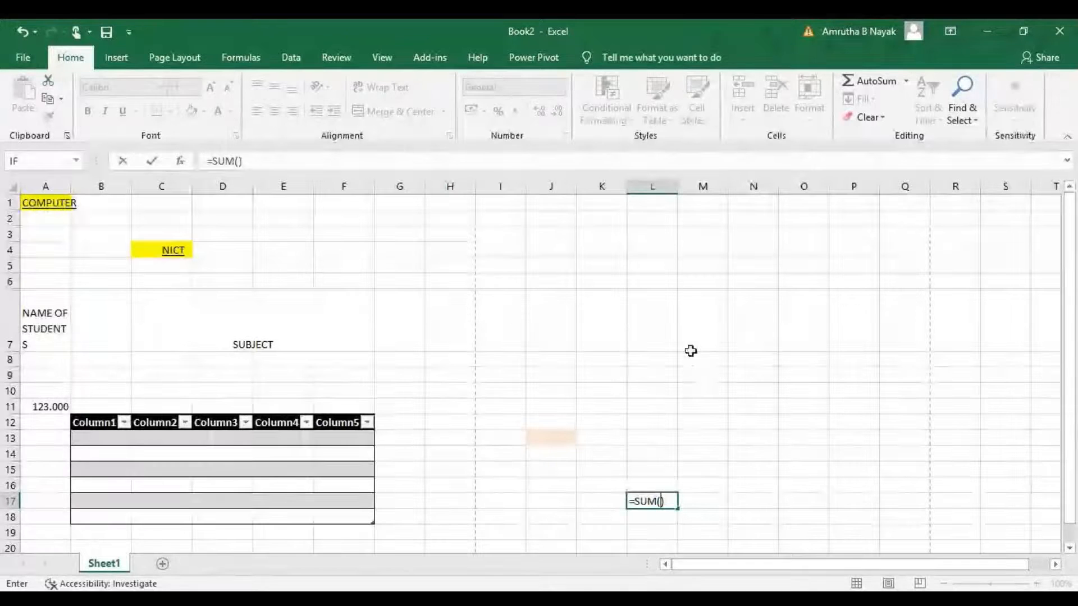
click(905, 81)
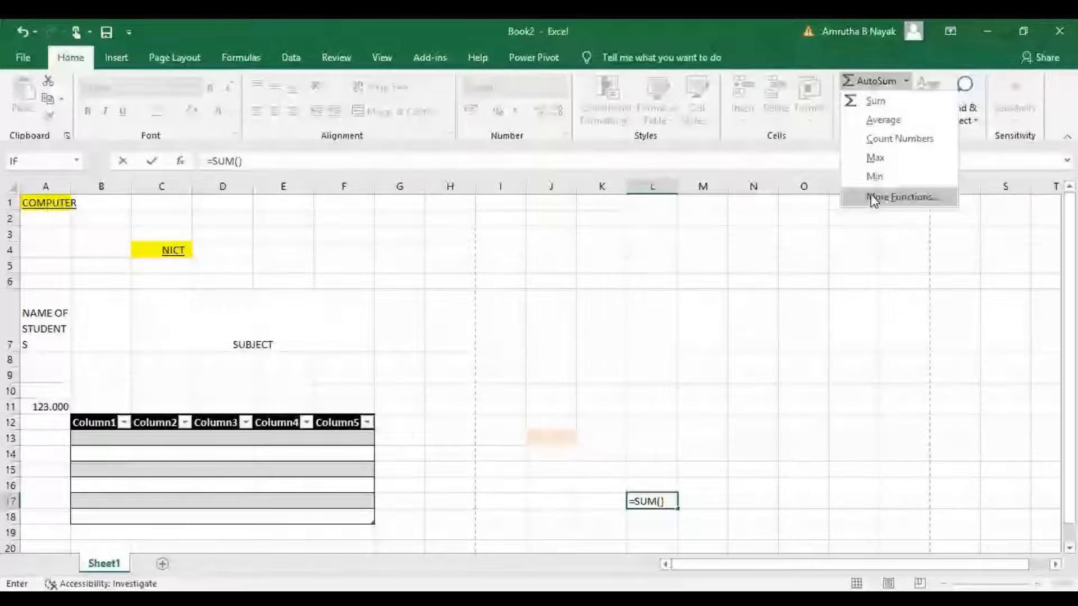
click(670, 381)
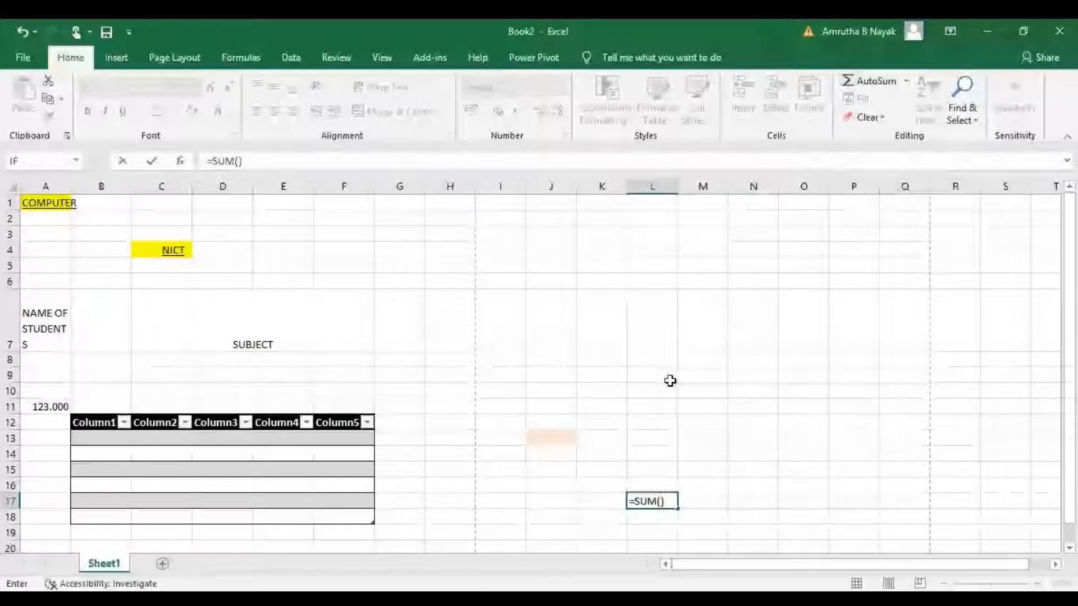
key(BackSpace)
key(BackSpace)
key(BackSpace)
key(BackSpace)
key(BackSpace)
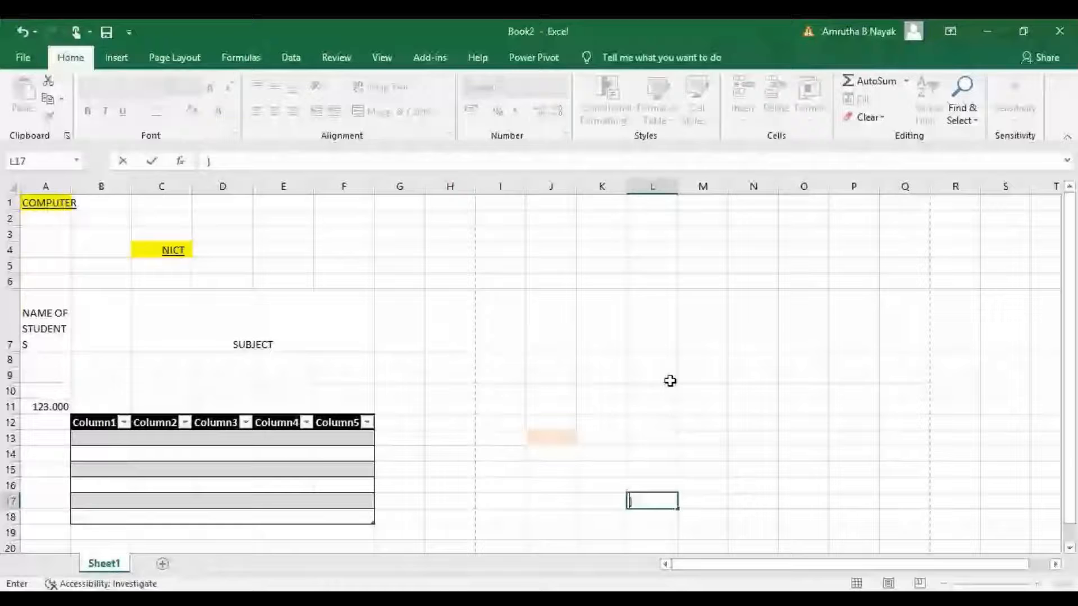
key(Return)
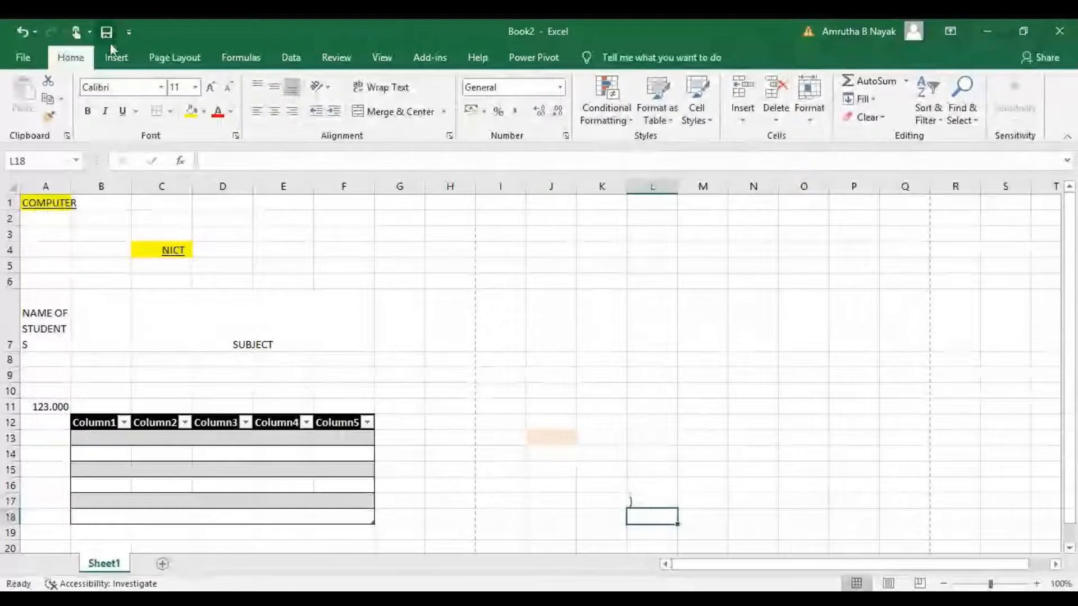
click(114, 59)
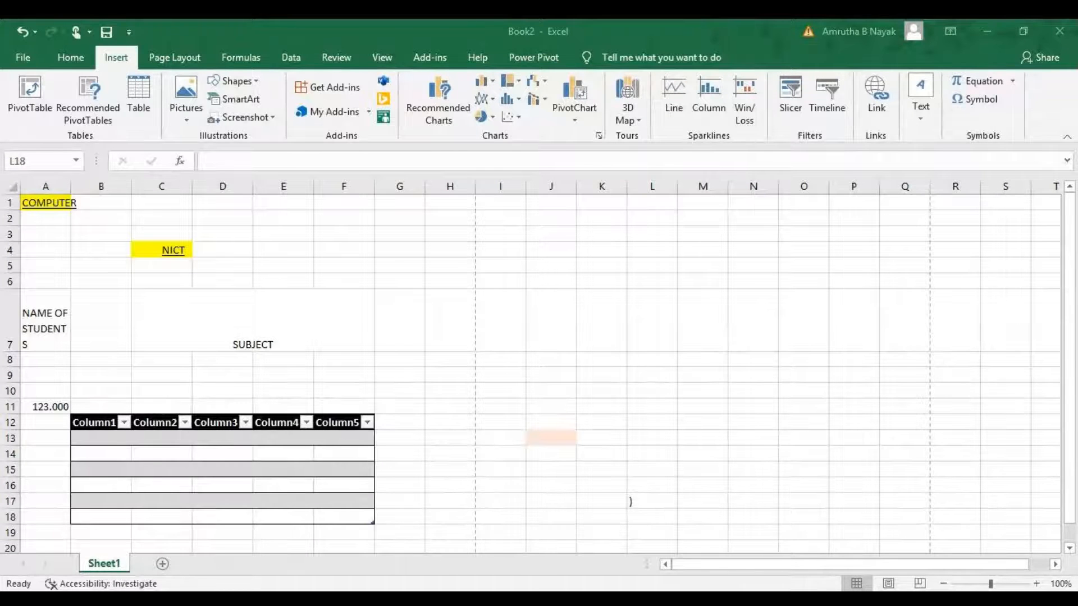
key(ctrl+c)
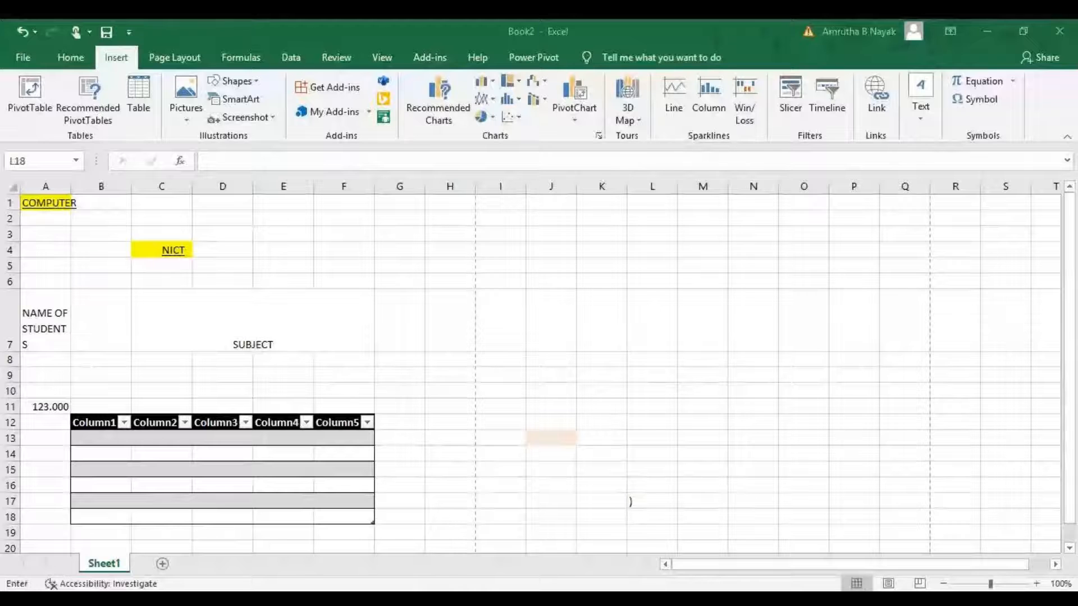
key(Escape)
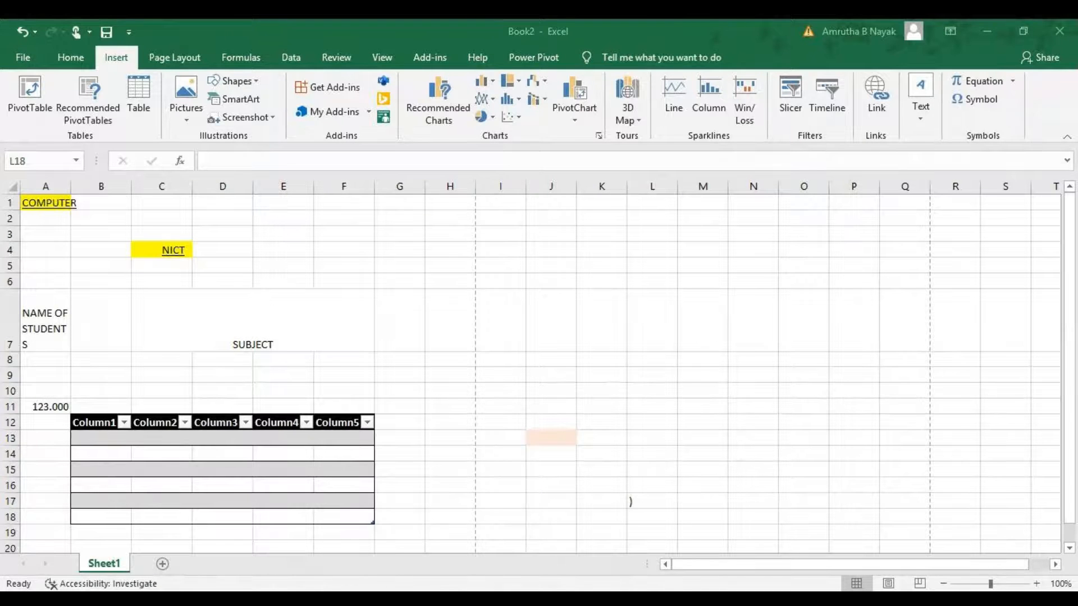
key(ctrl+c)
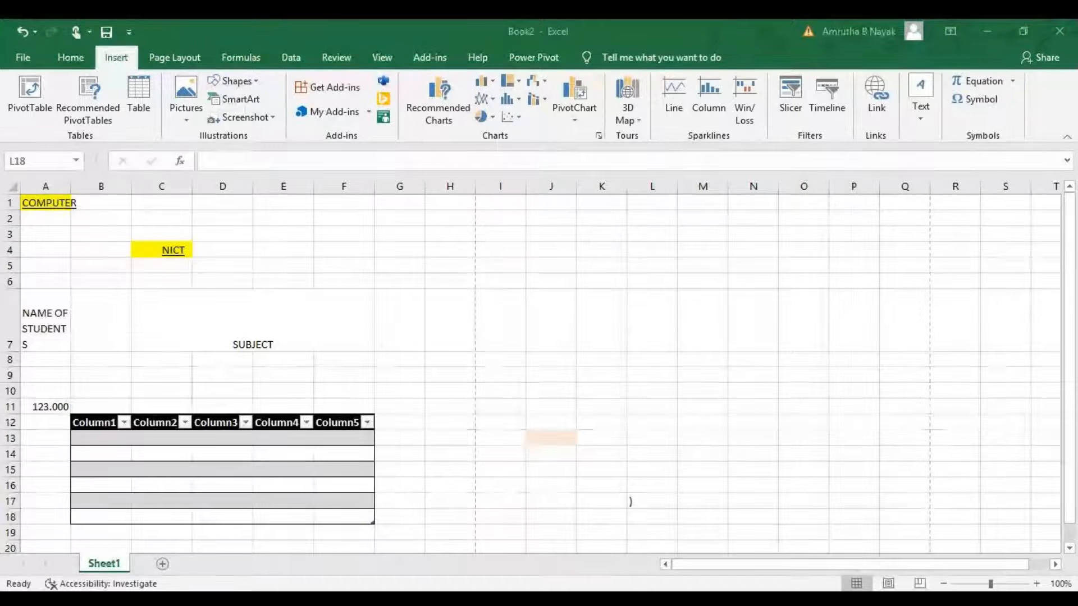
key(Escape)
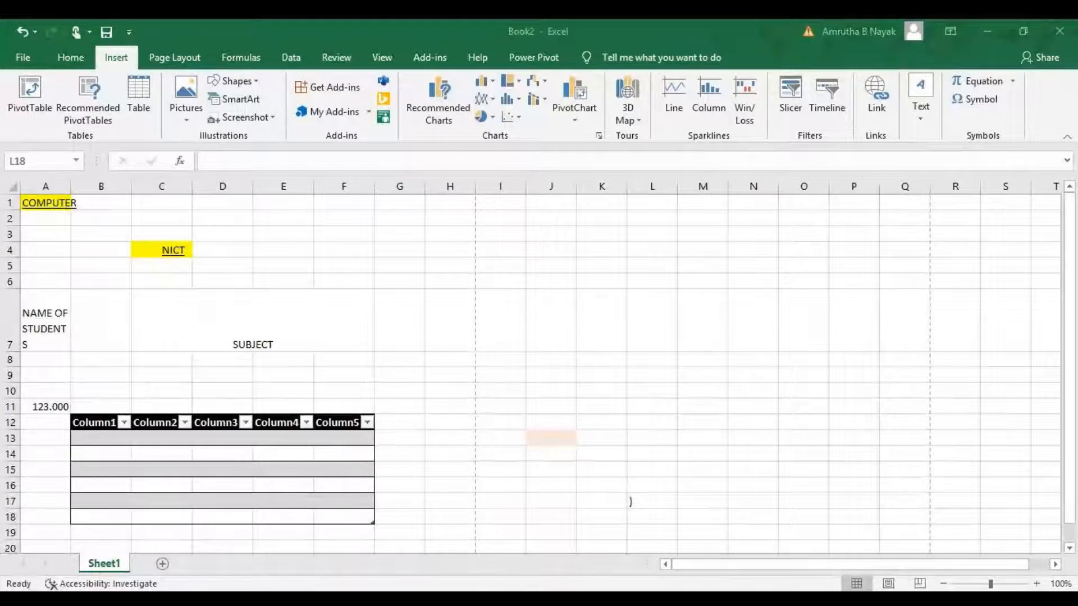
key(Escape)
key(Escape)
click(974, 99)
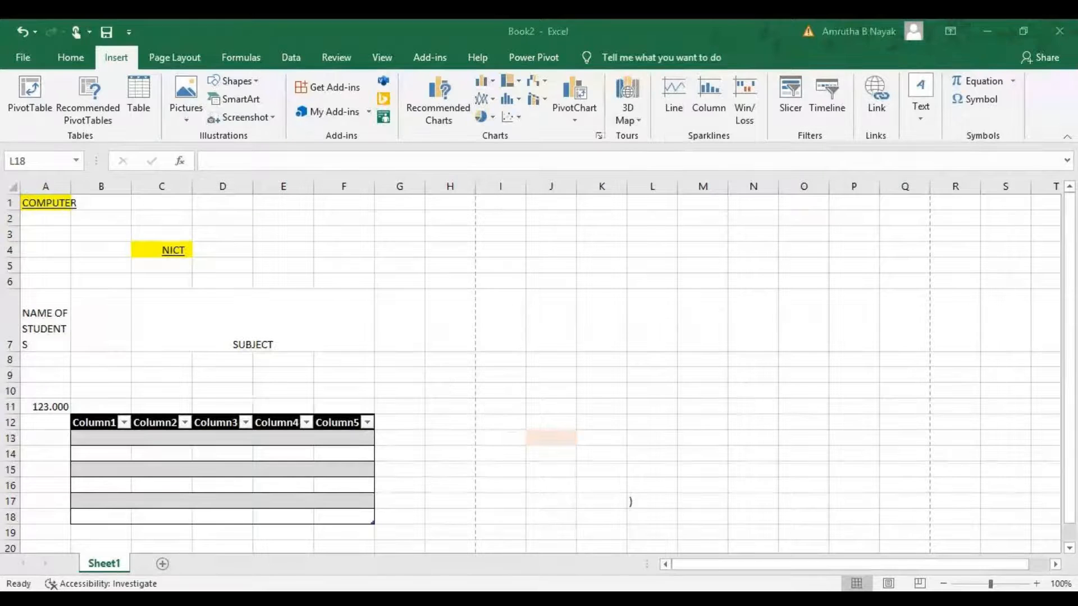
click(676, 524)
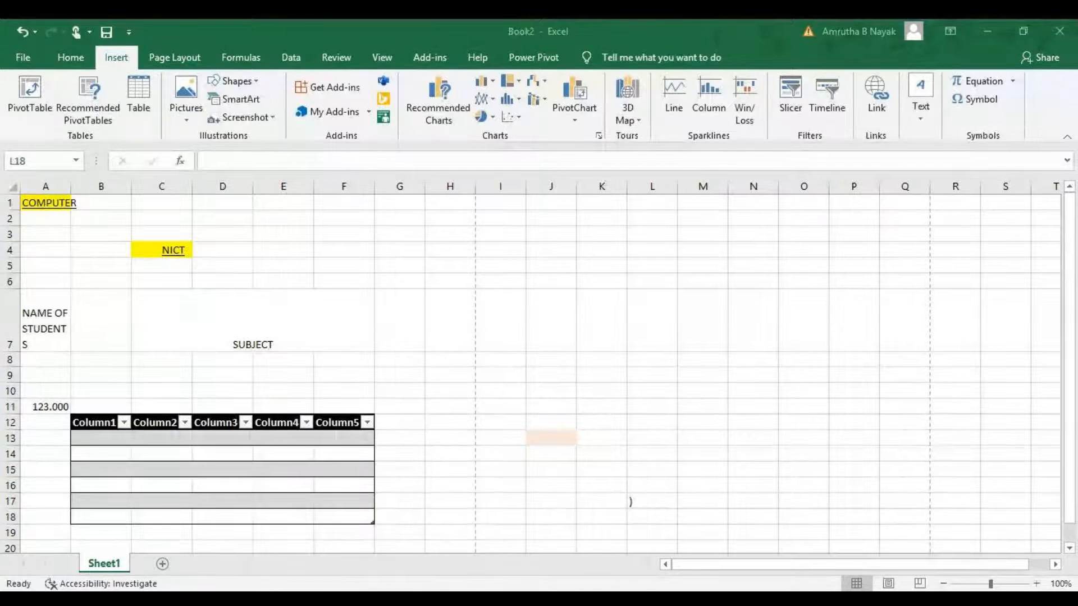
click(677, 524)
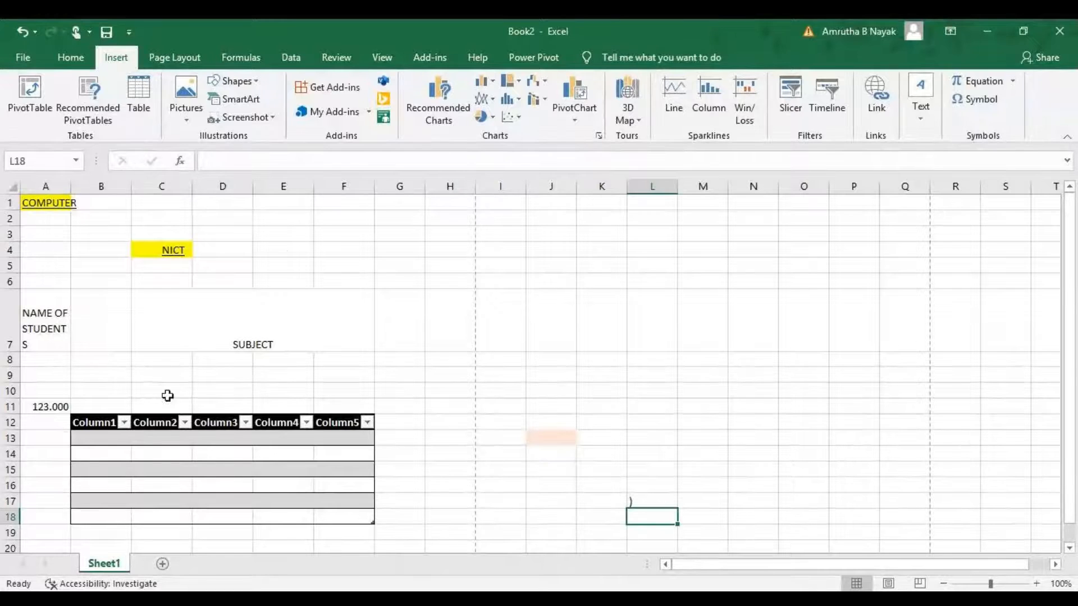
Open the picture insertion dialogs for this device and for online pictures, then close them without inserting anything.
click(293, 252)
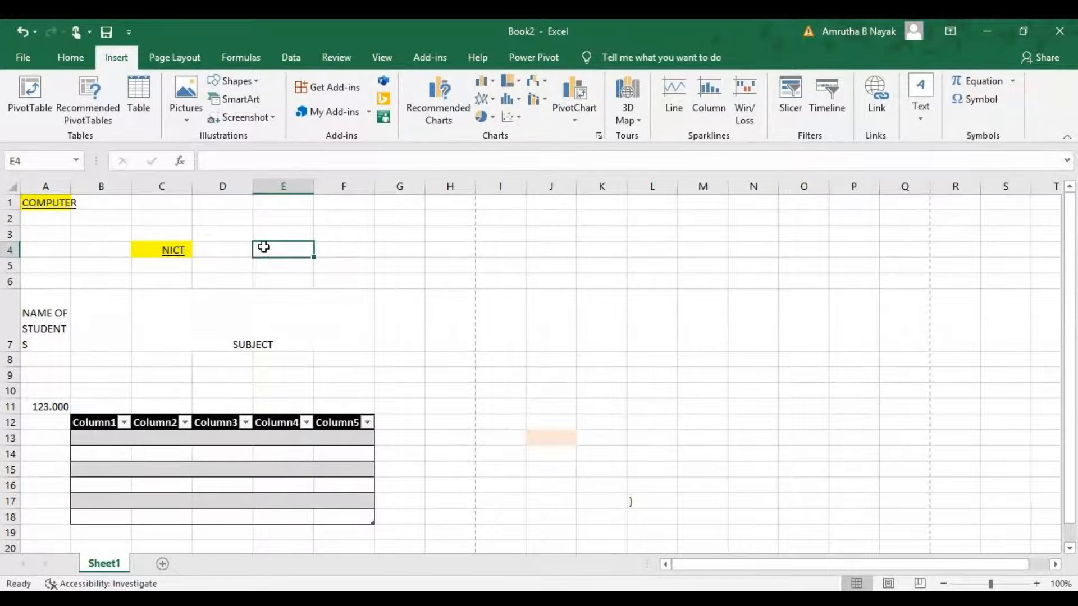
click(188, 118)
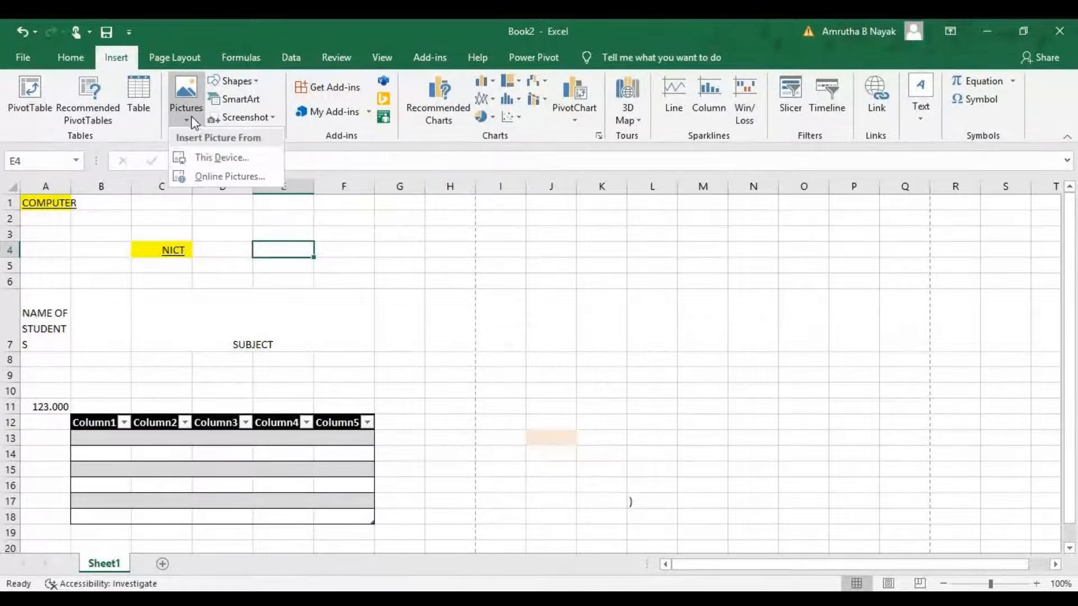
click(210, 160)
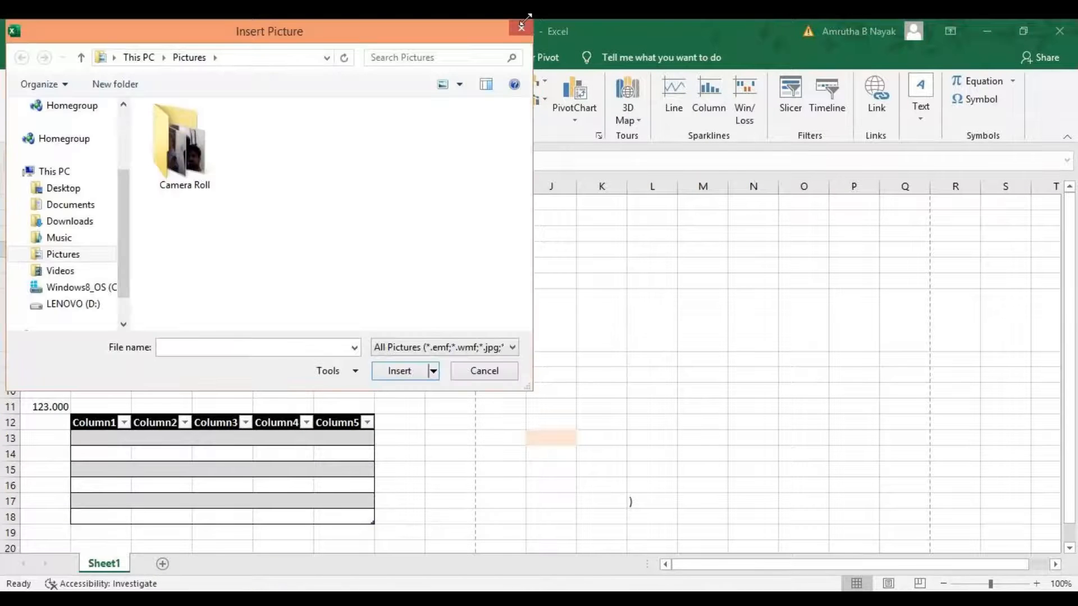
click(524, 25)
click(190, 110)
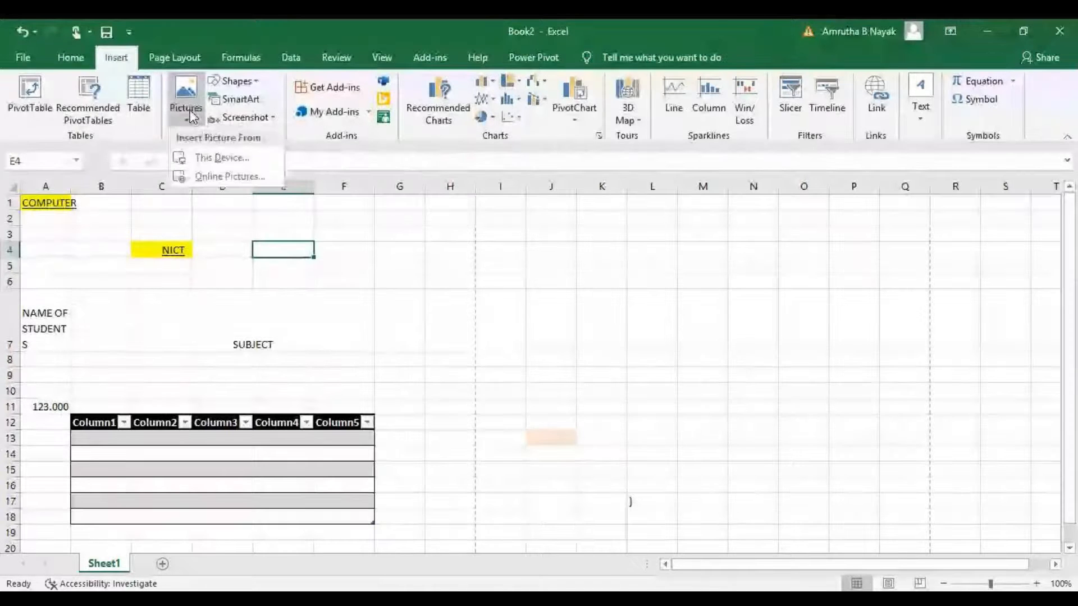
click(202, 169)
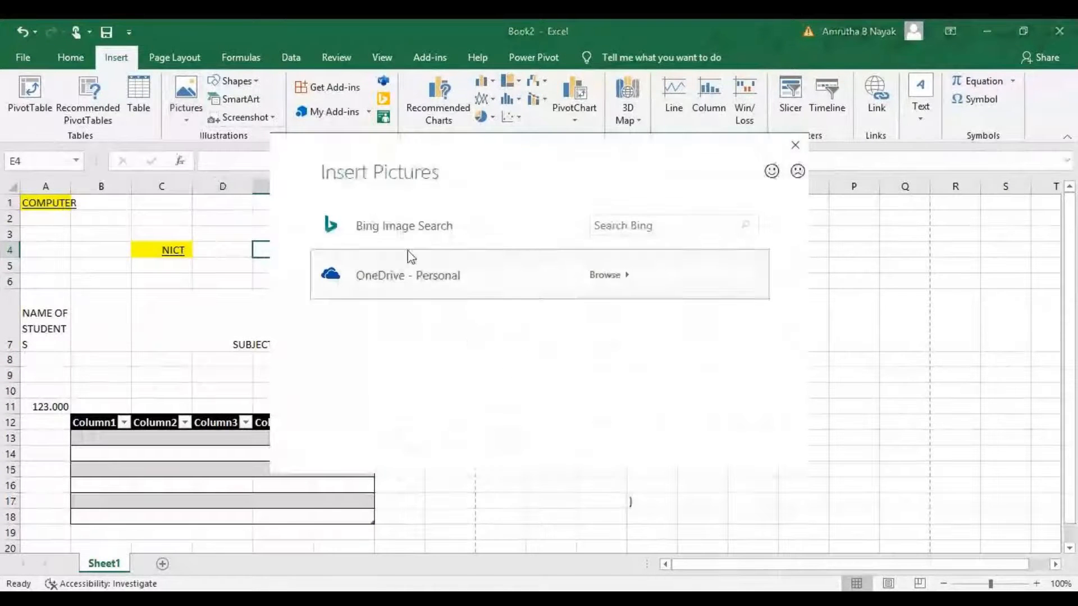
click(642, 225)
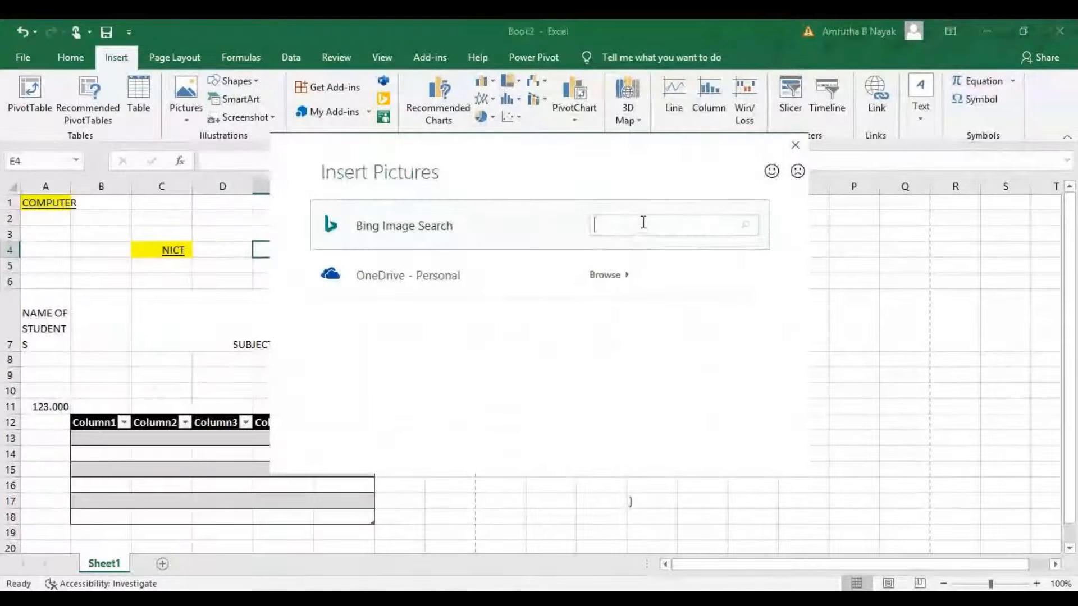
click(797, 145)
Draw a Smiley Face shape about 4.3 cm high and 5.8 cm wide over columns J to M, rows 5 to 11.
click(237, 81)
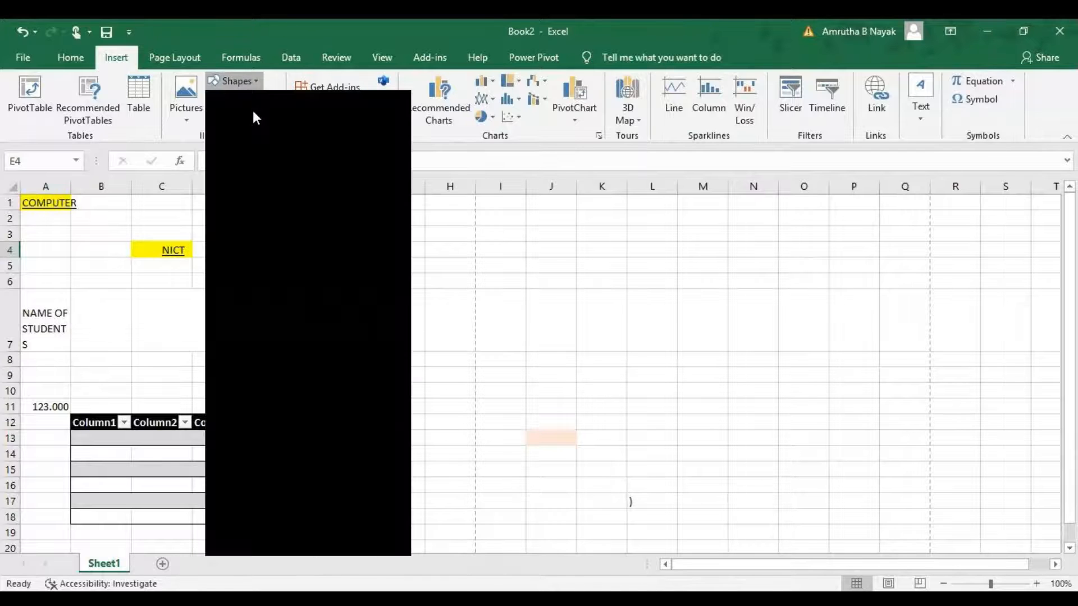
click(293, 263)
drag(546, 274, 717, 401)
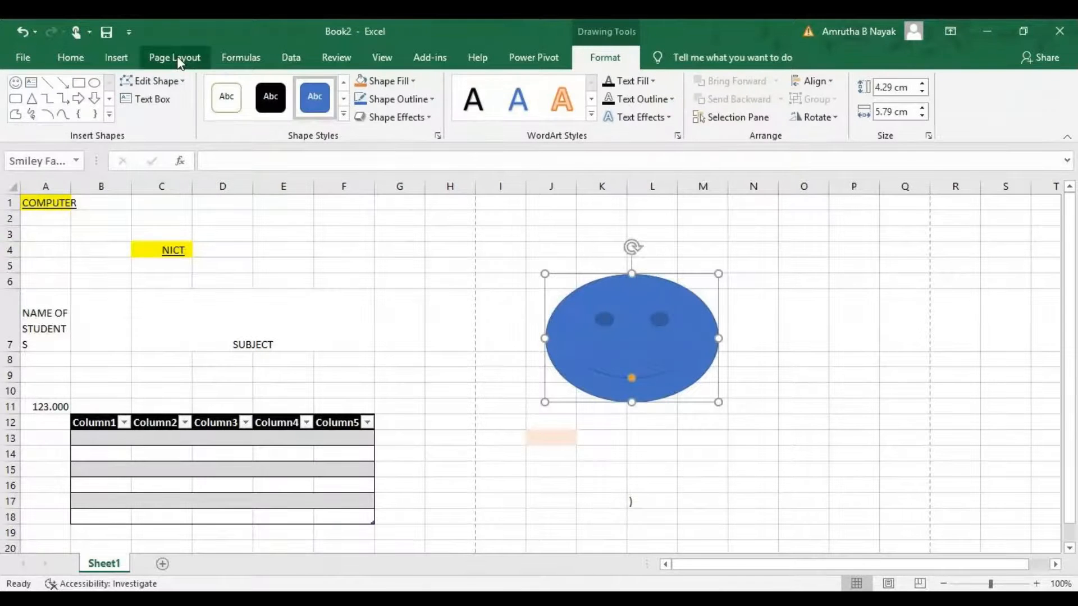
Open the Choose a SmartArt Graphic gallery to browse its layouts, then close it without inserting.
click(116, 57)
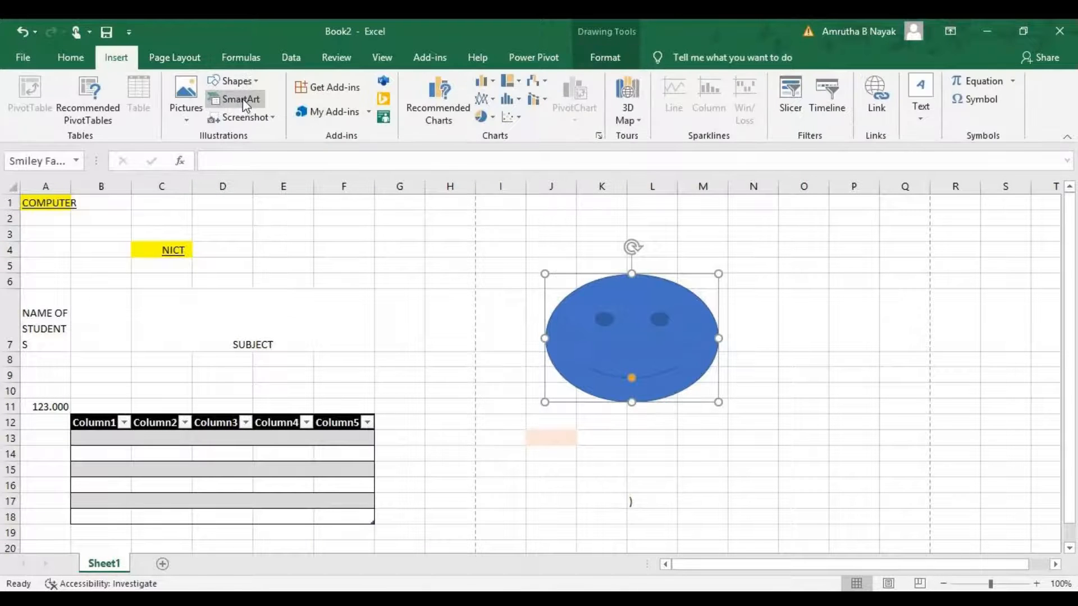
click(242, 101)
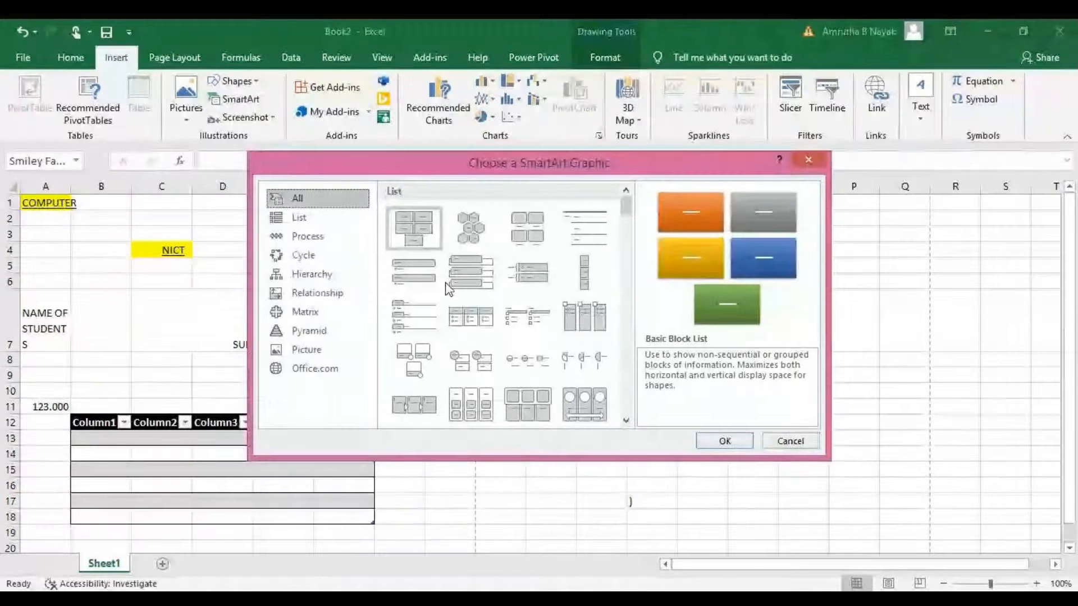
click(813, 168)
click(242, 101)
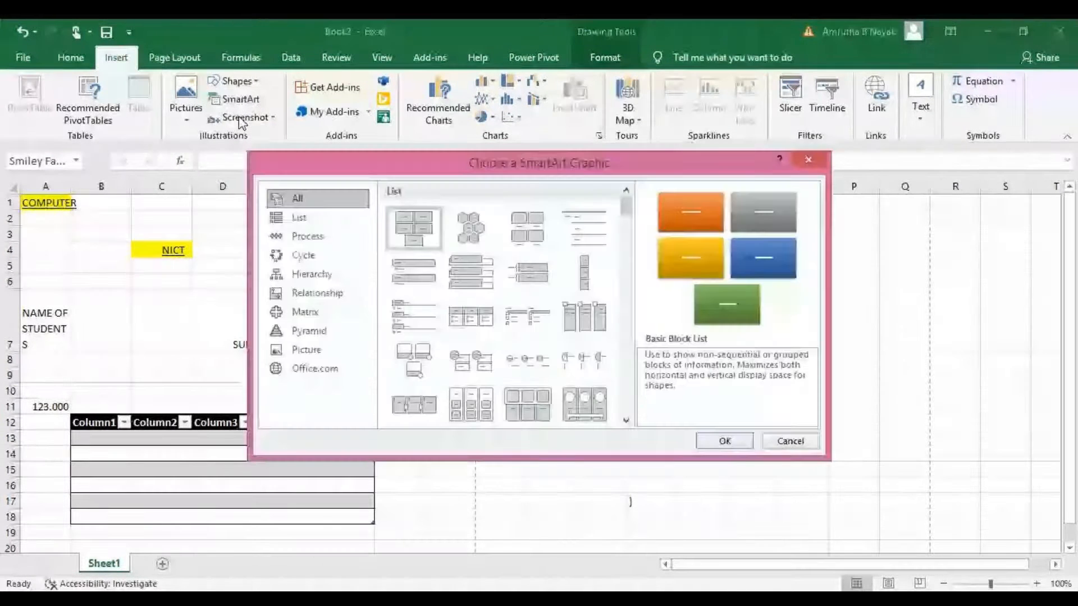
click(808, 160)
Open the Screenshot gallery of available windows, close it without inserting, and deselect the shape.
click(255, 119)
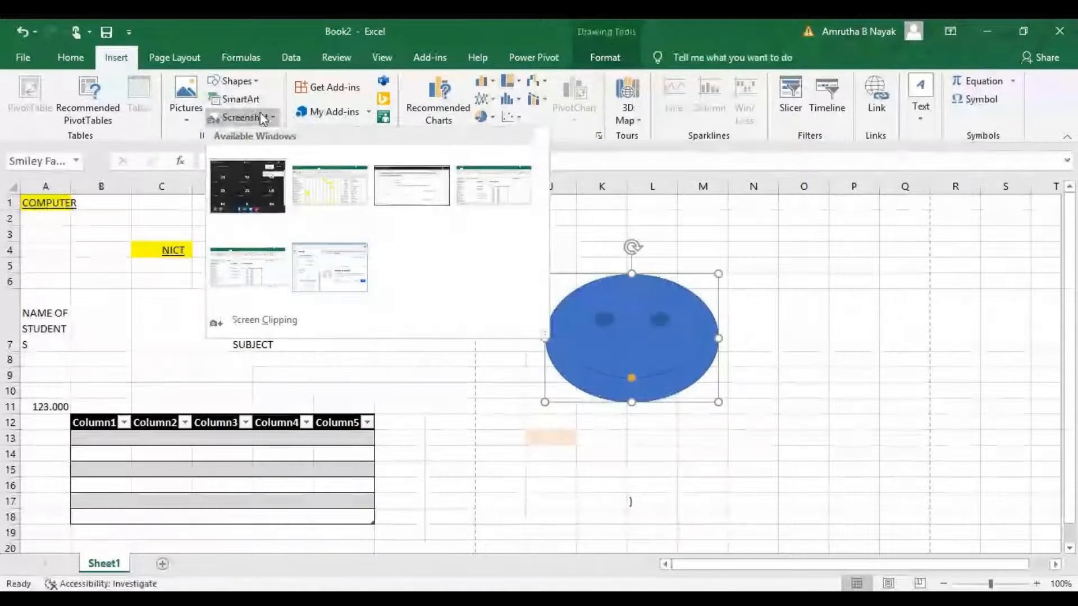
click(260, 115)
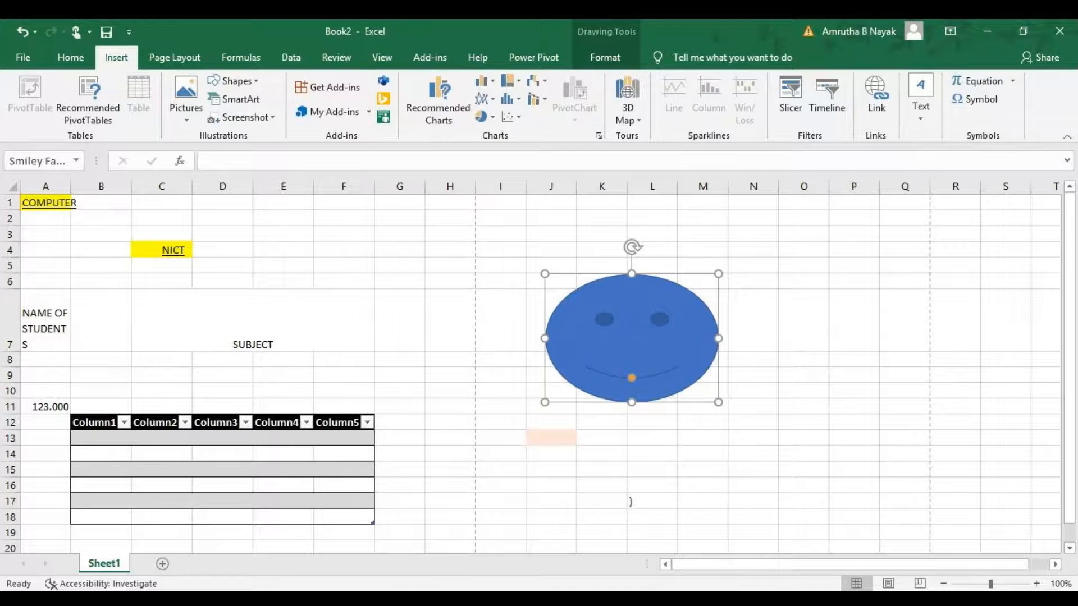
key(Escape)
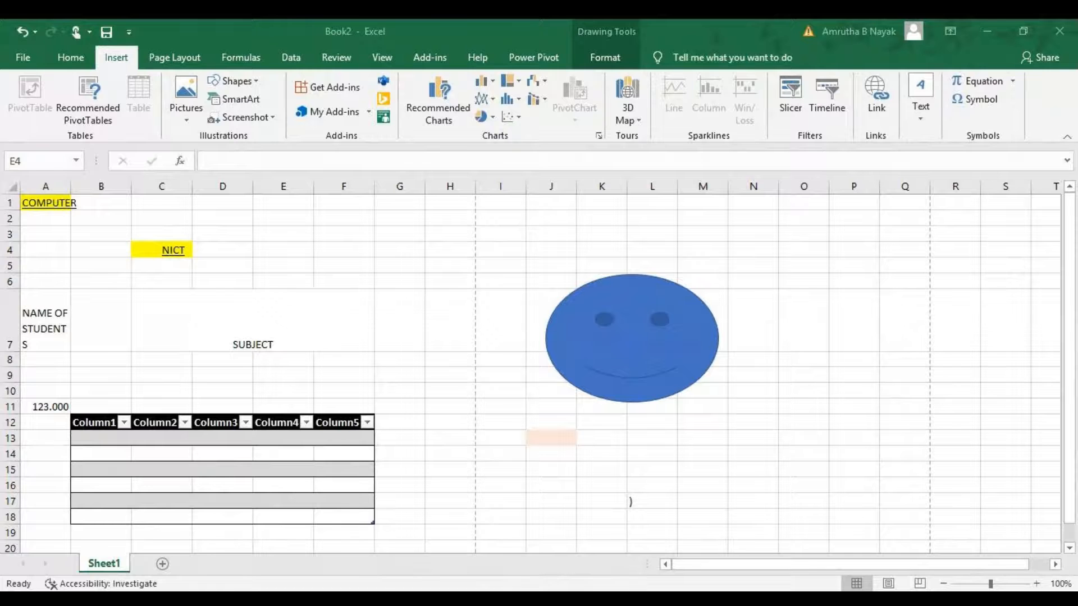
Browse the column/bar chart and the waterfall/stock chart galleries, closing each without inserting a chart.
key(Escape)
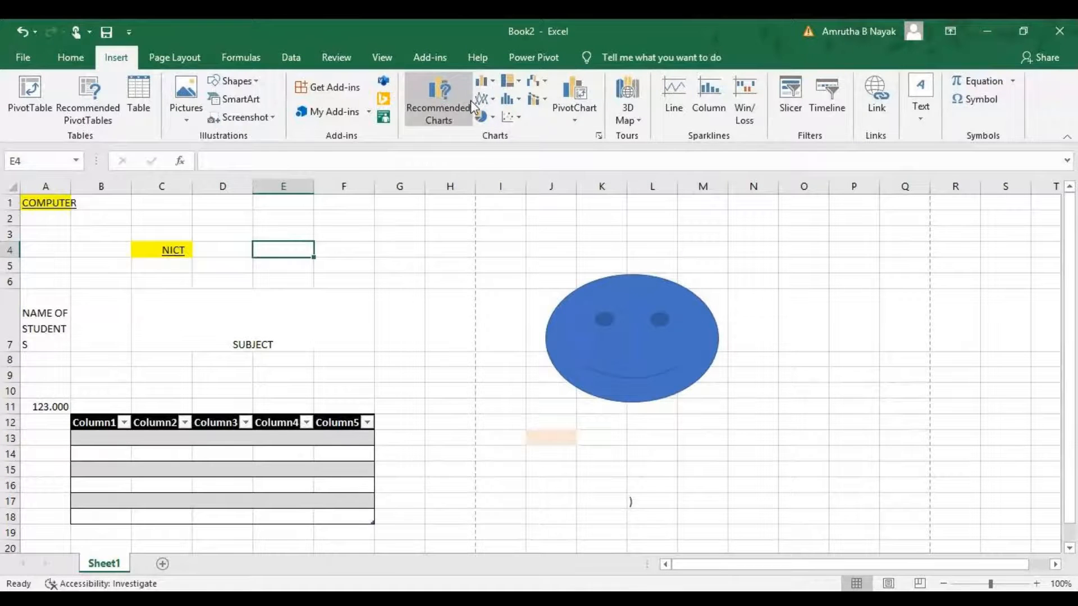
click(489, 79)
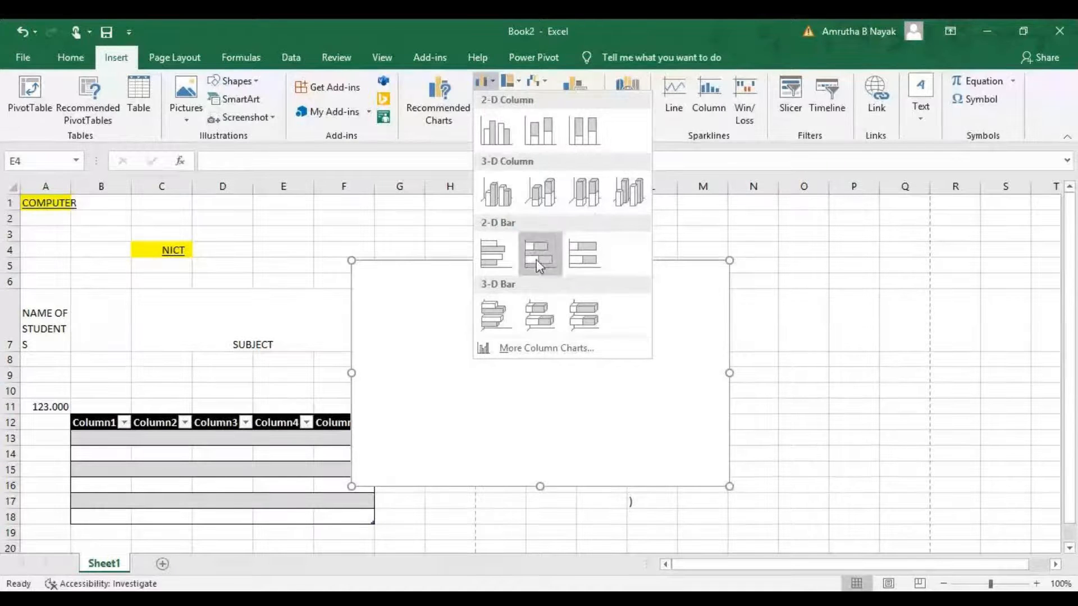
click(581, 66)
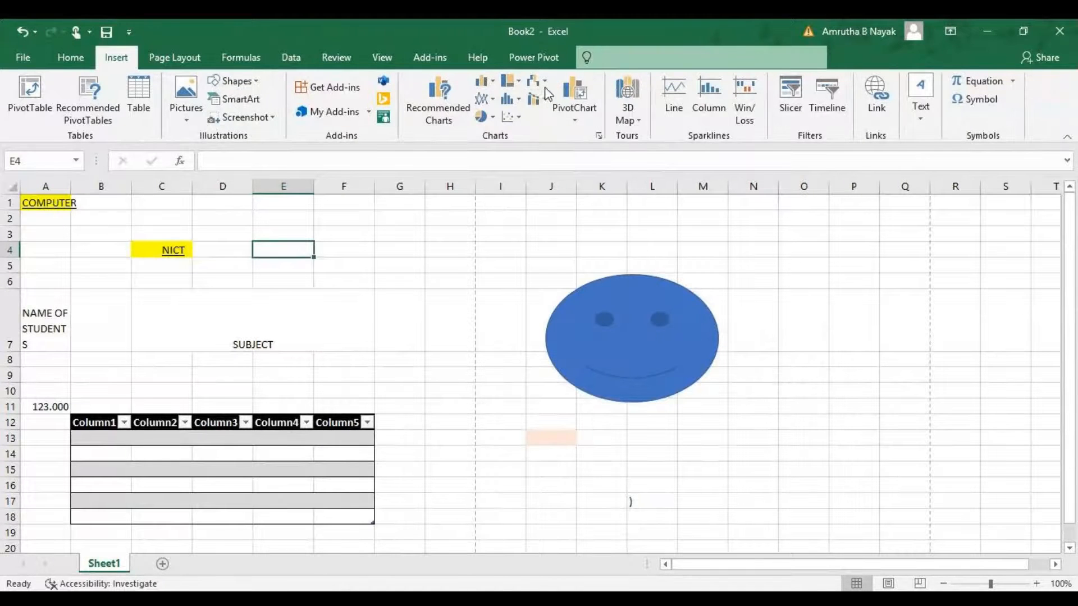
click(536, 82)
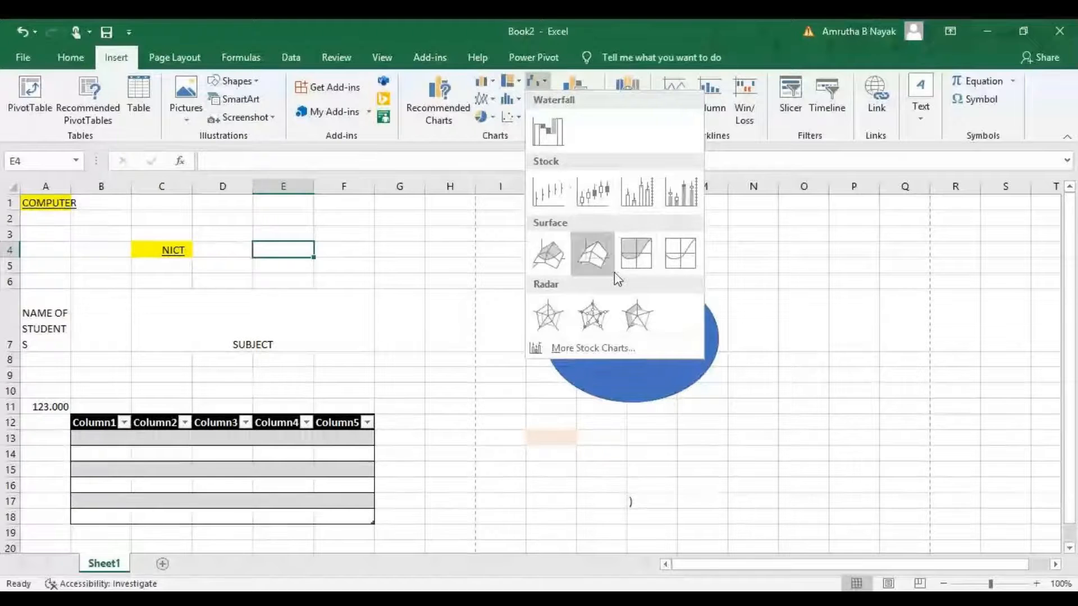
click(429, 276)
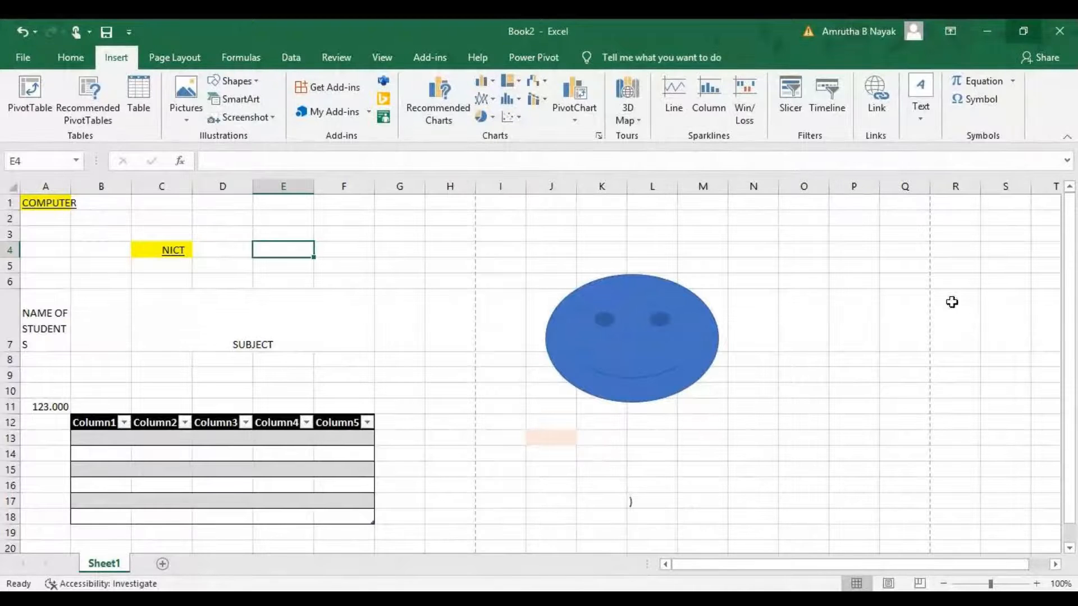
Enter the numbers 2, 3, 5 and 6 in cells B36 to B39.
scroll(475, 453, down, 9)
click(116, 324)
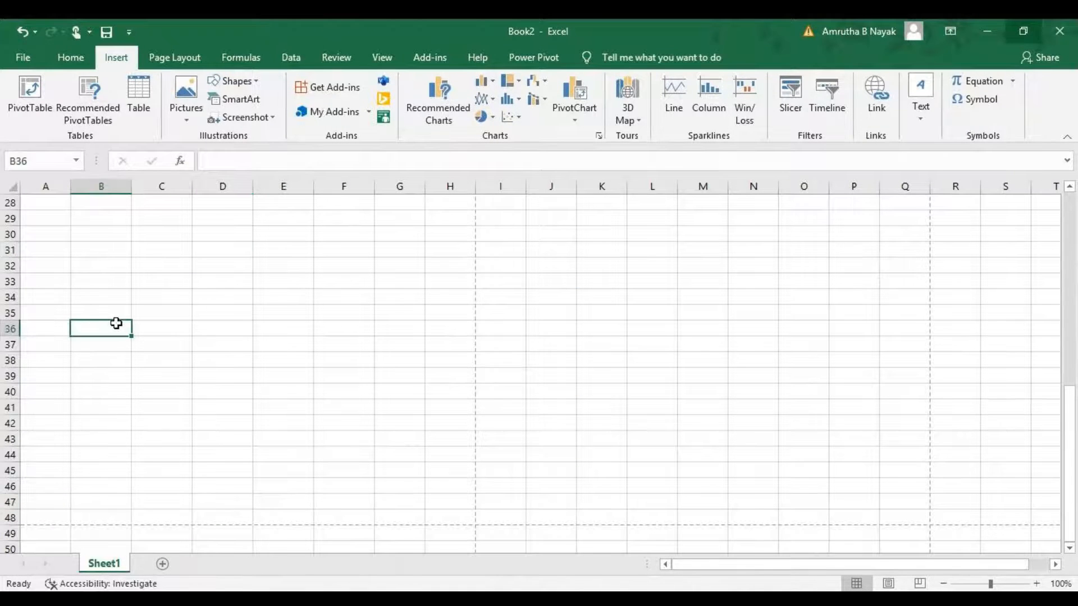
text(2)
key(Return)
text(3)
key(Return)
text(5)
click(117, 323)
click(120, 379)
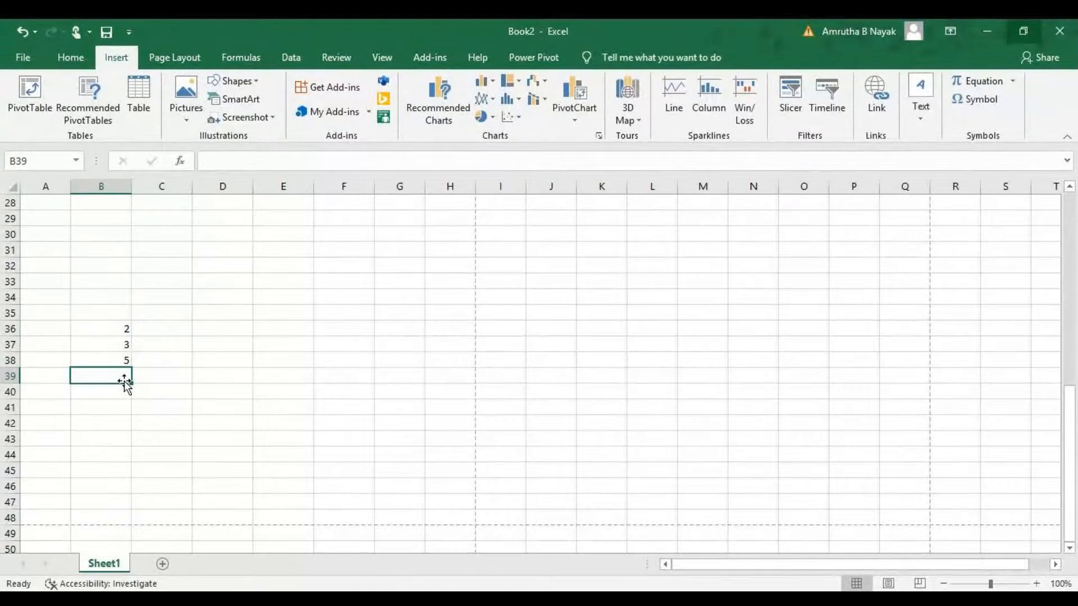
text(6)
key(Return)
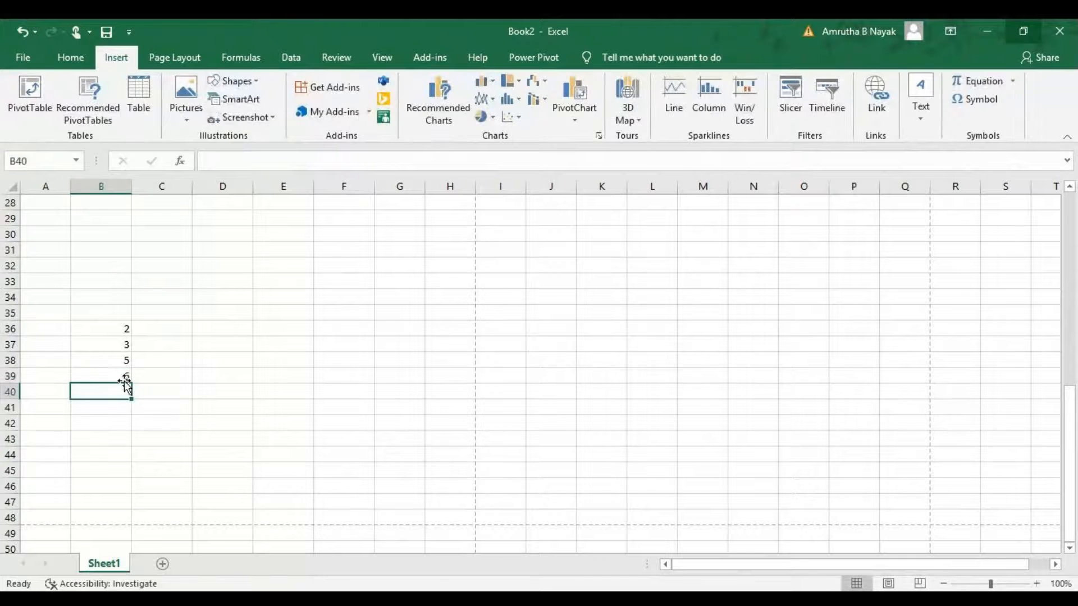
Insert a Column sparkline in D36 using the data range B36:B39.
click(125, 330)
drag(124, 330, 125, 373)
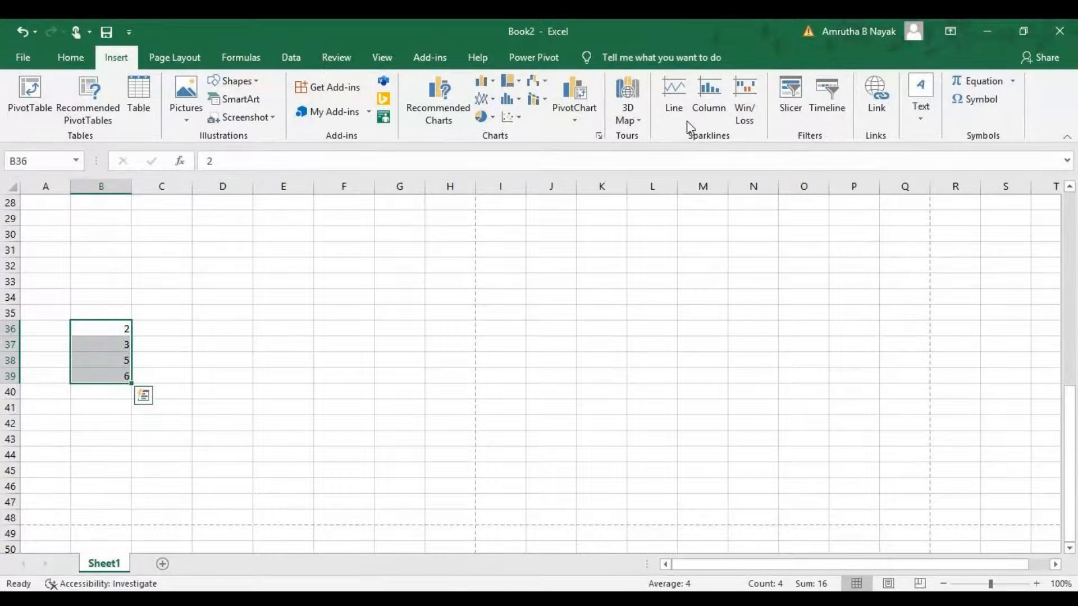
click(698, 109)
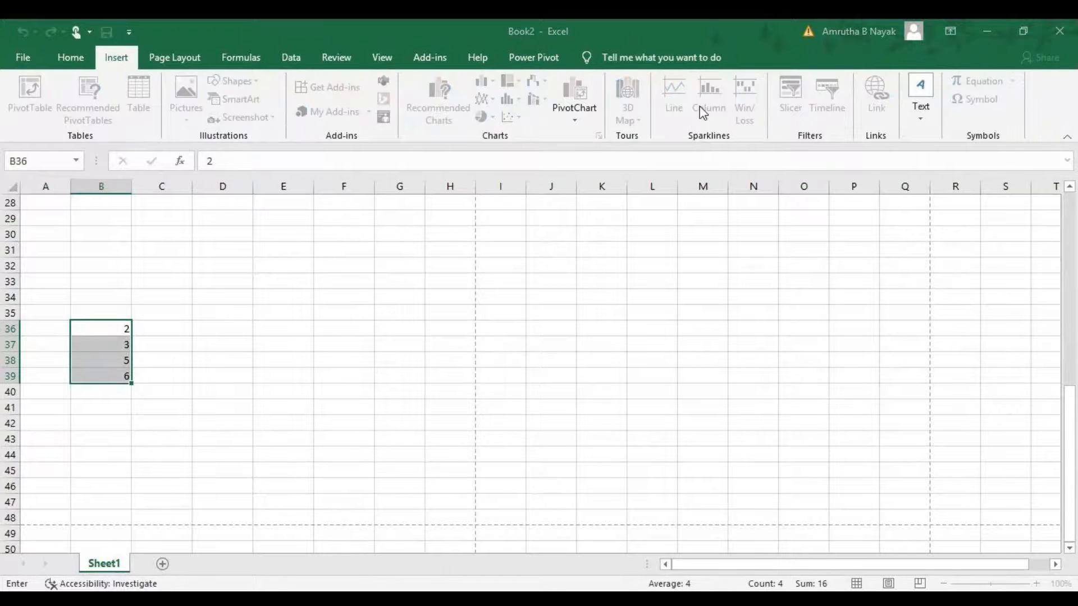
click(204, 332)
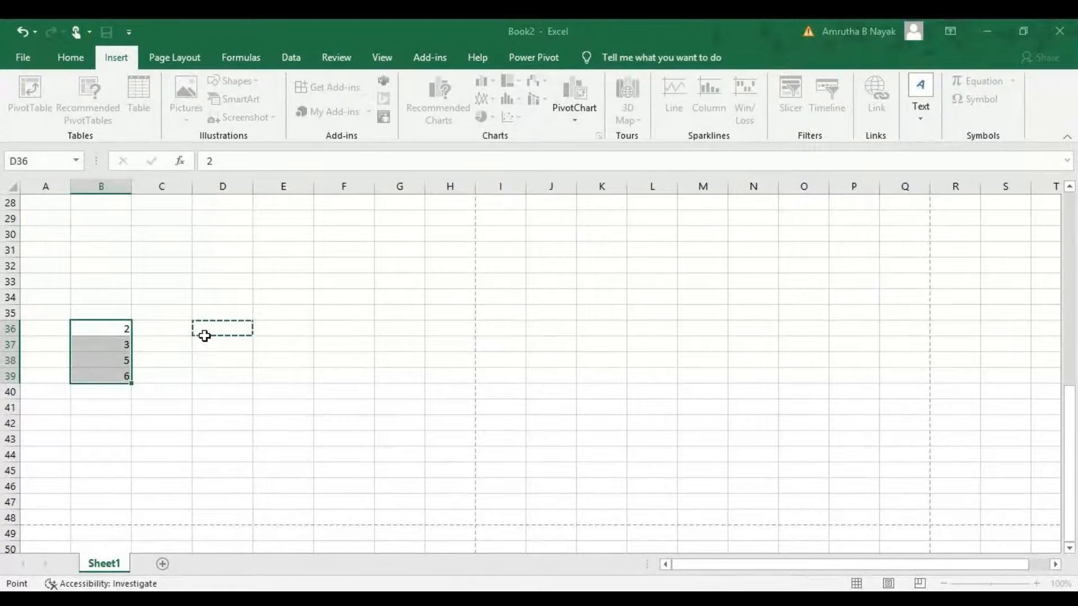
key(Return)
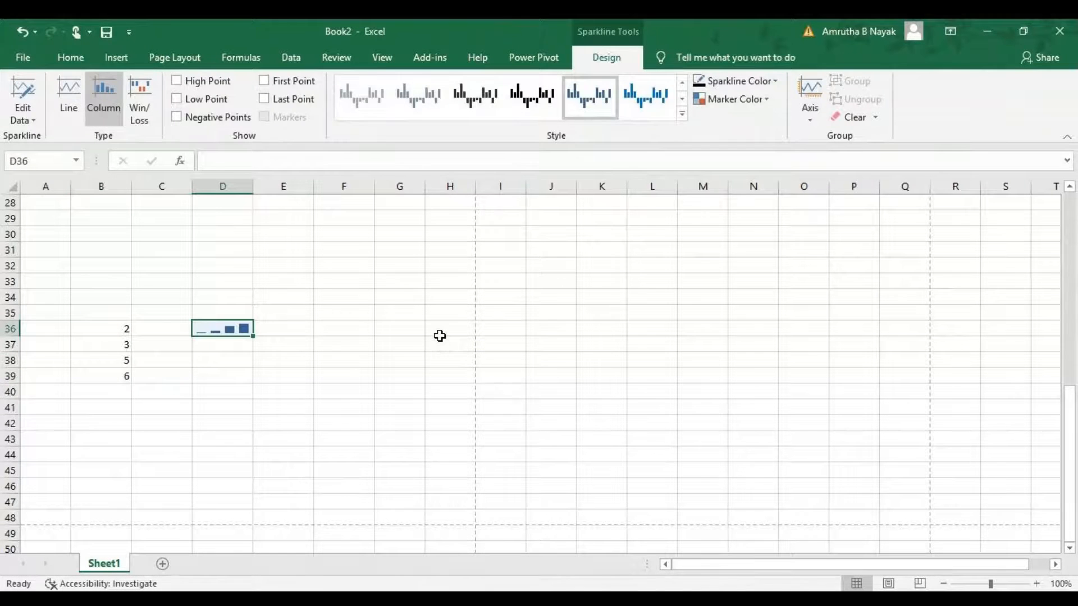
click(332, 312)
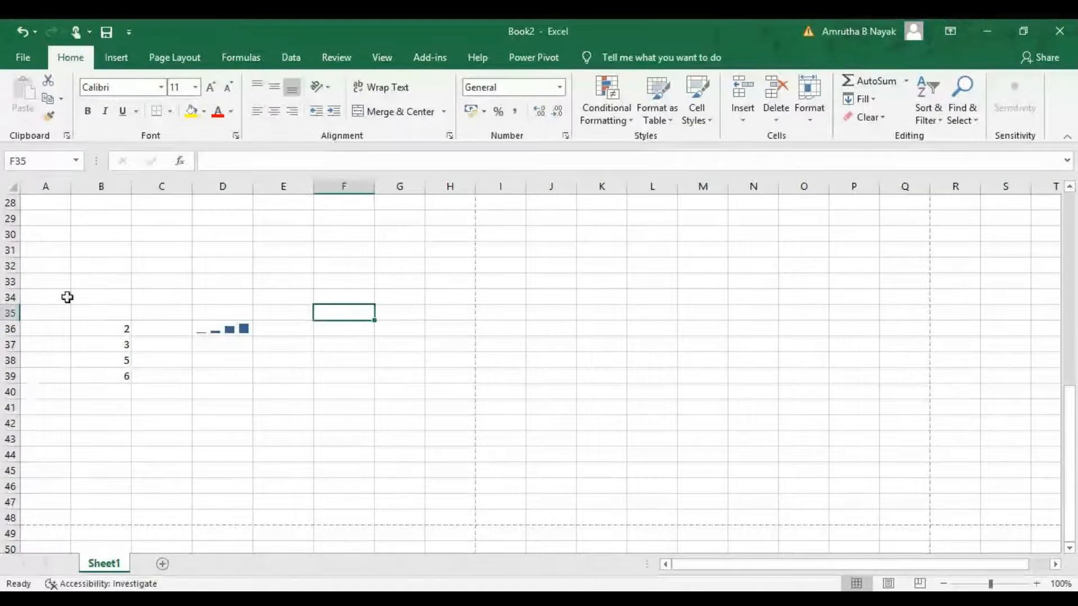
Insert a signature line with MANAGER as the suggested signer, then deselect it.
click(116, 58)
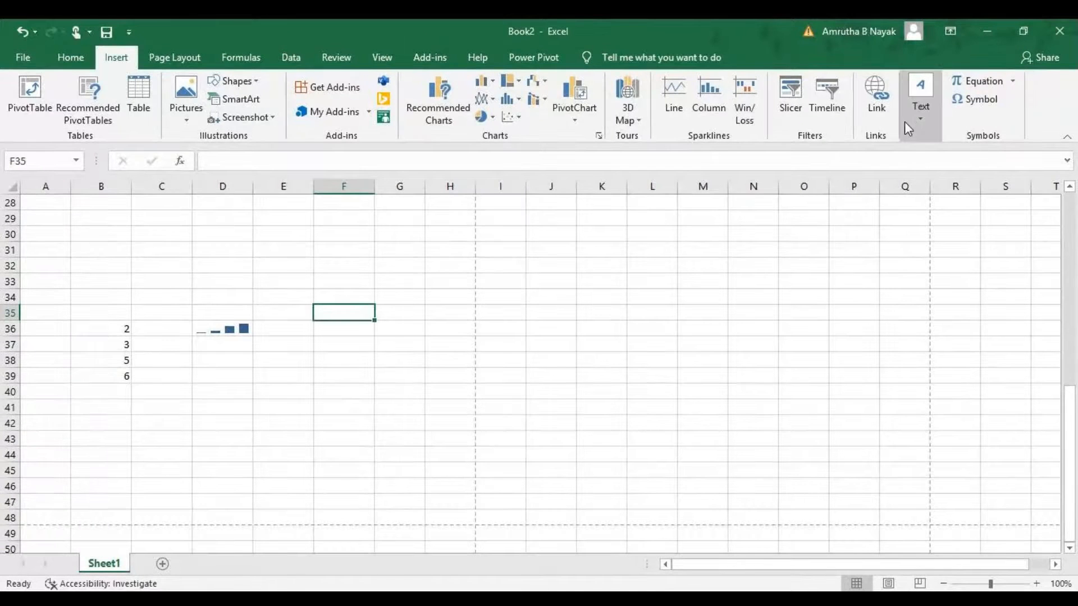
click(910, 106)
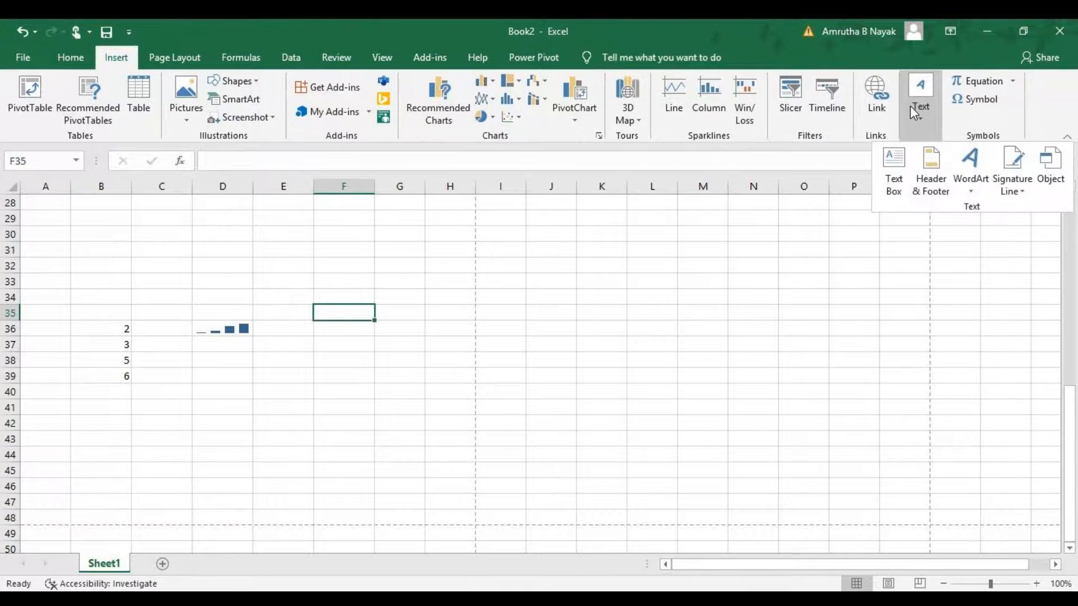
click(1012, 162)
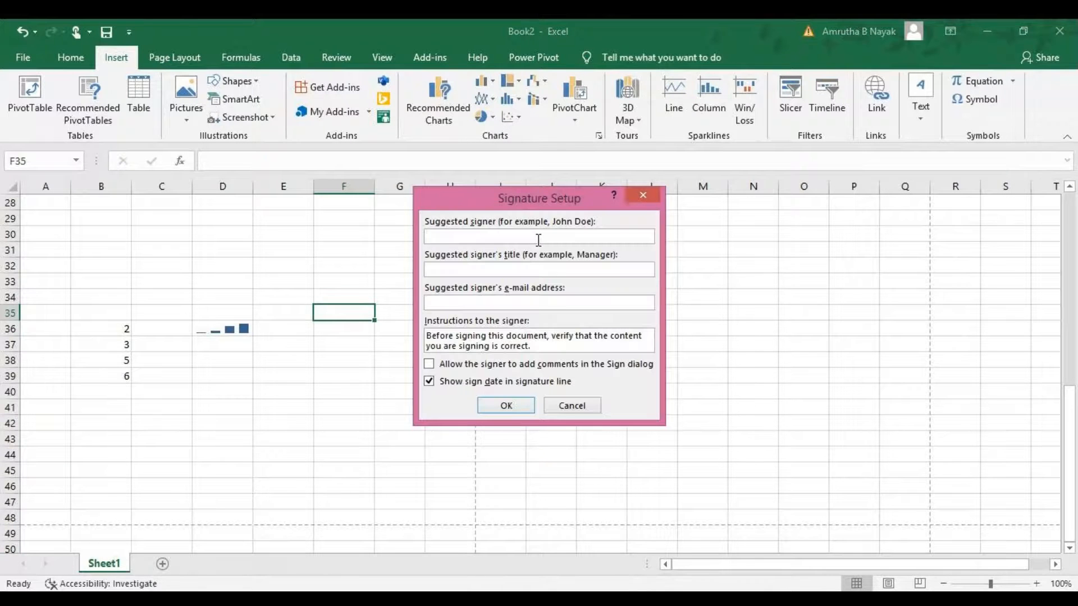
text(MANAGER)
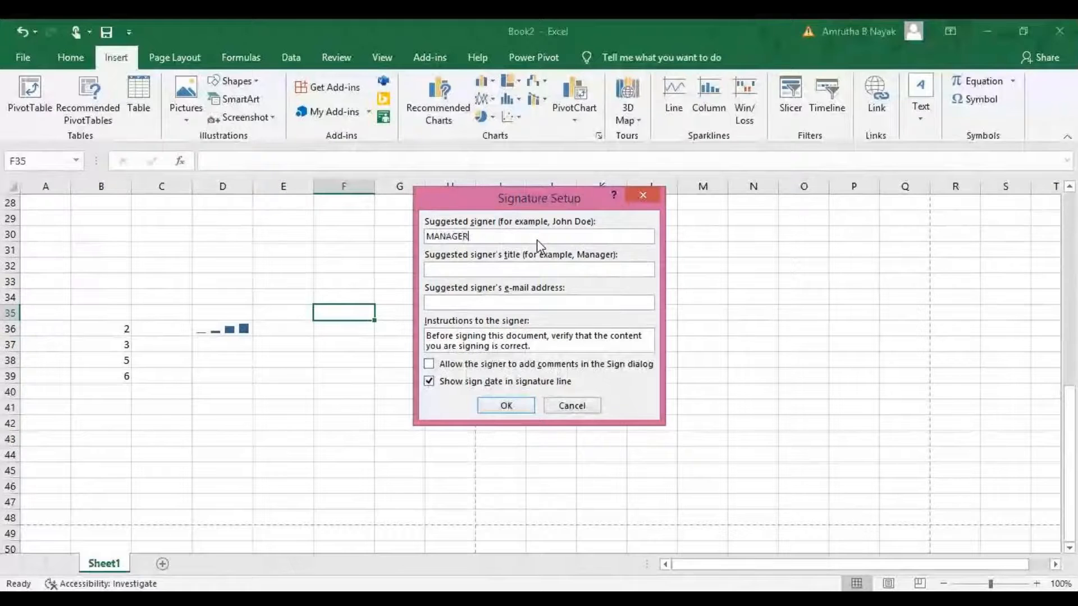
key(Return)
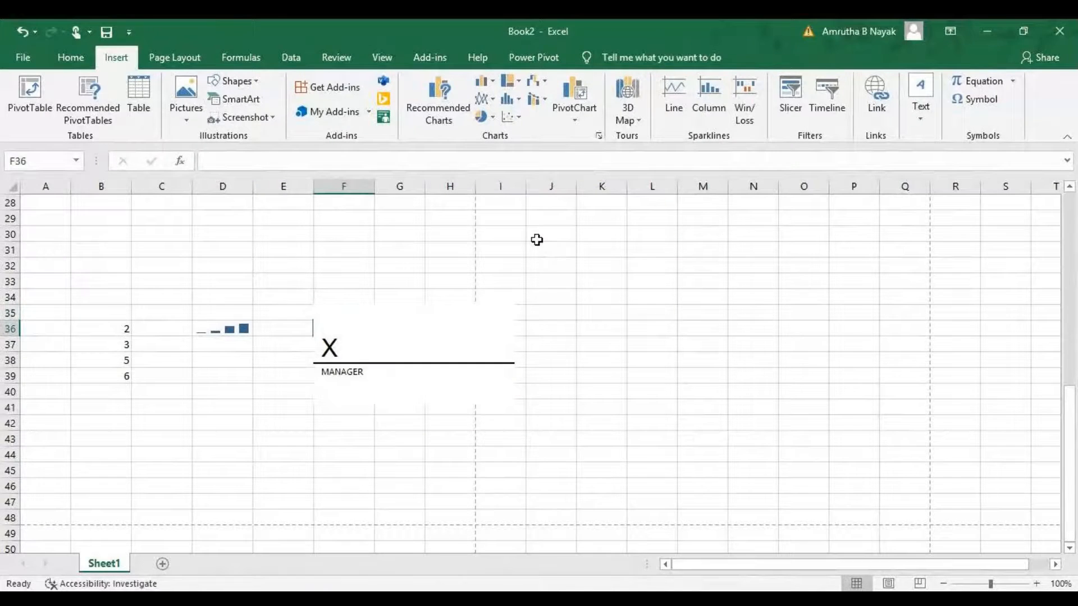
click(637, 353)
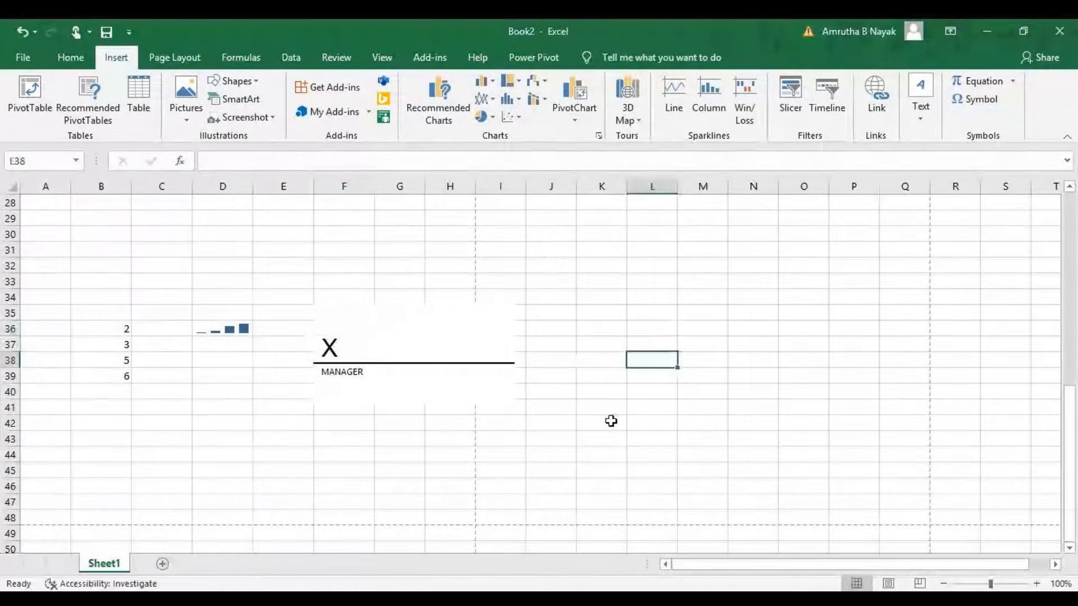
Insert WordArt around rows 72 to 78 with the text COMPUTERS.
scroll(611, 421, down, 12)
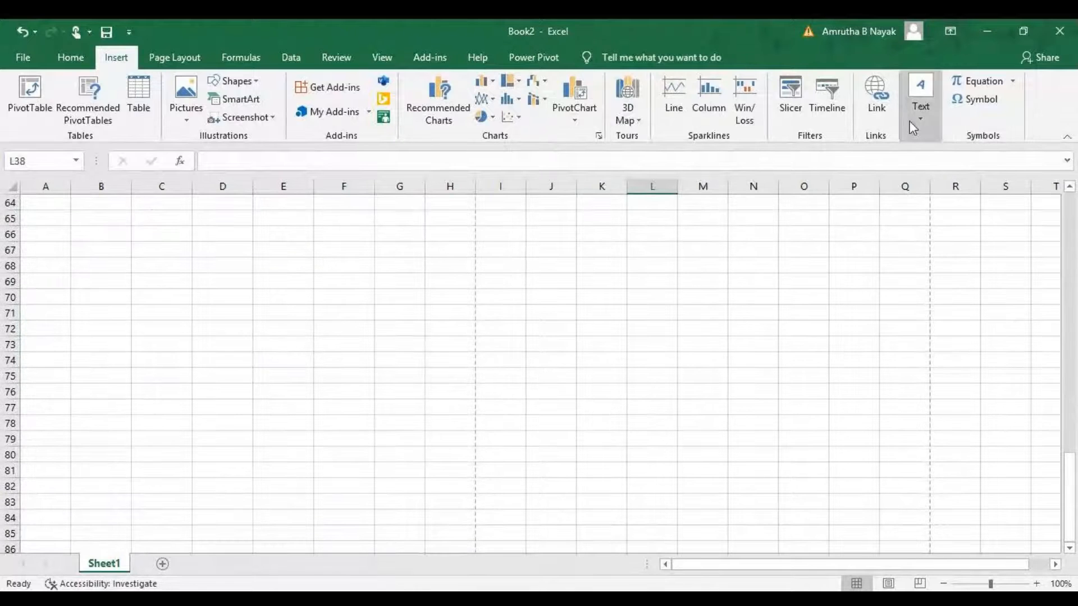
click(909, 120)
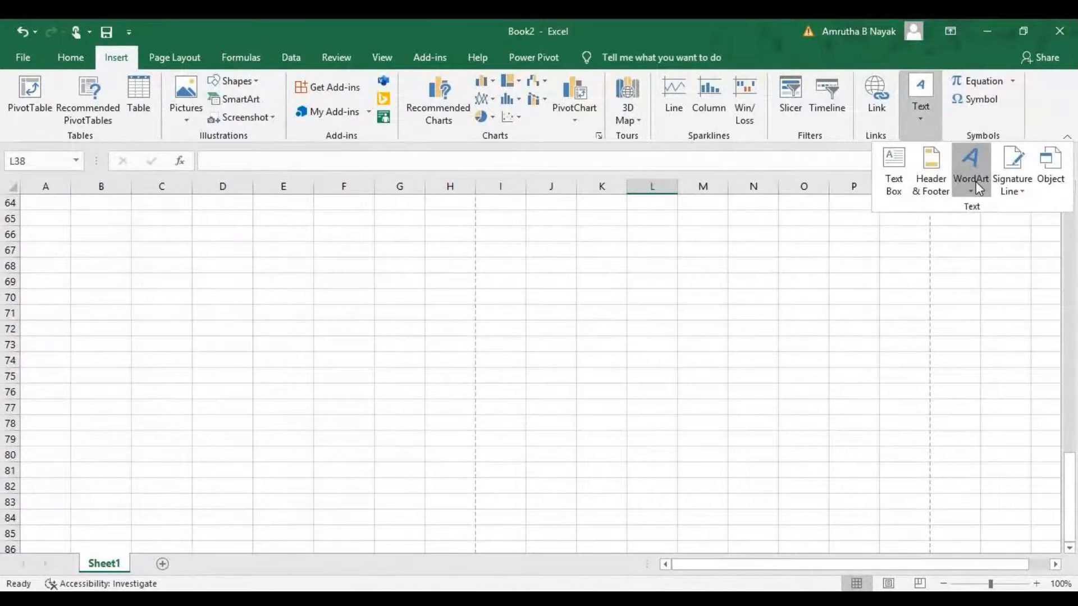
click(976, 181)
click(984, 264)
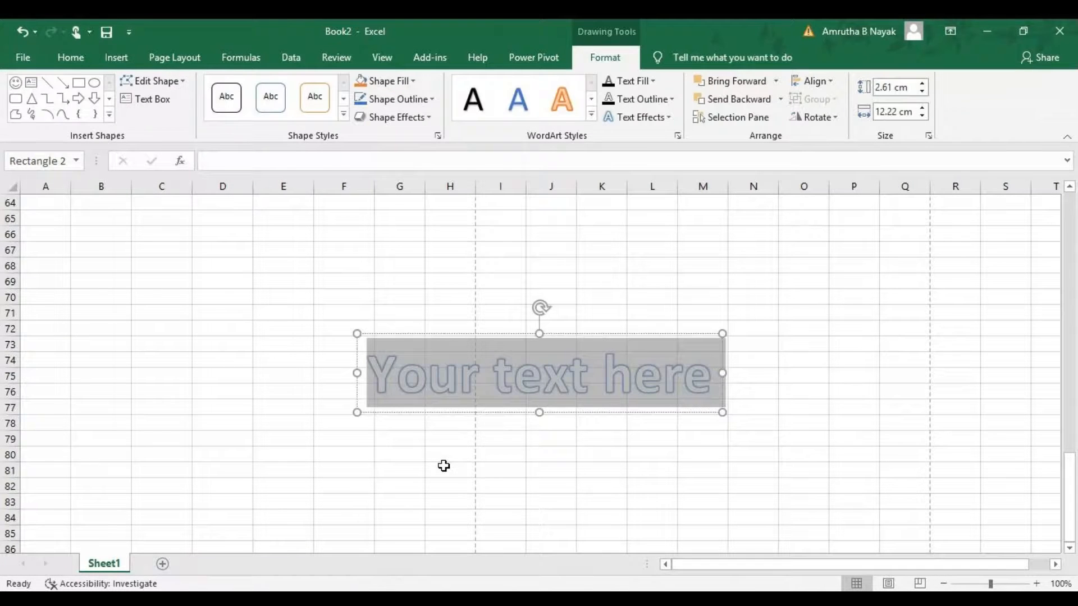
text(COMPUT)
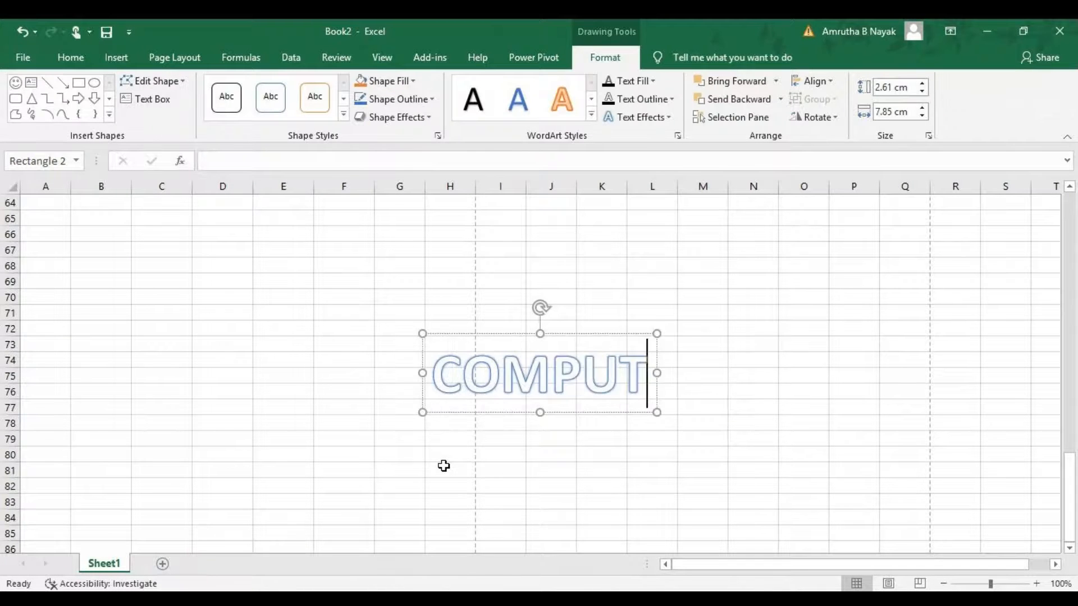
text(ERS)
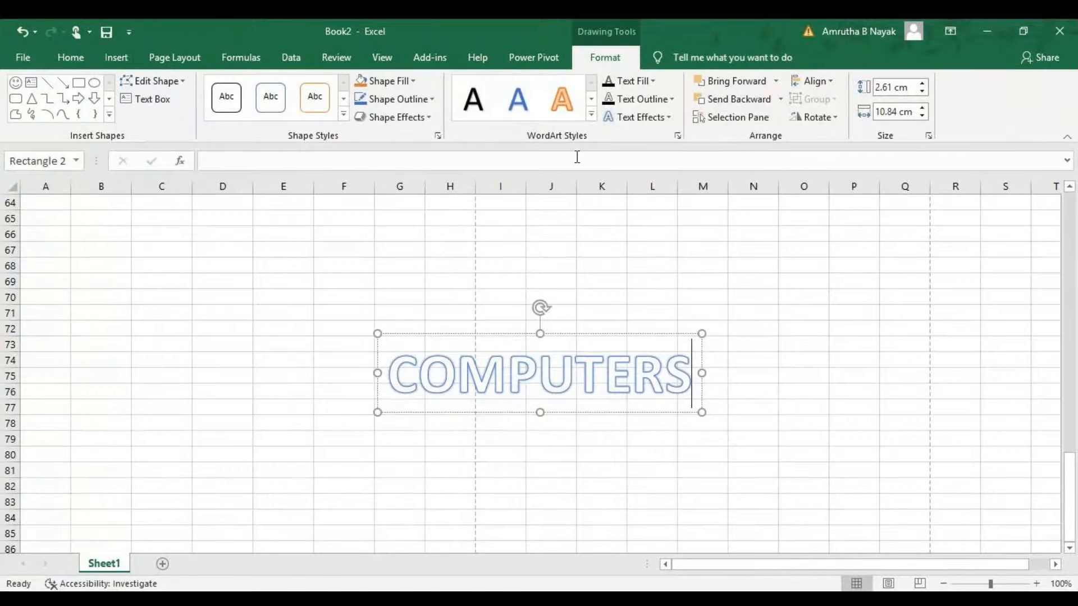
Open the WordArt Styles gallery, close it without applying a style, and reselect the WordArt.
click(591, 115)
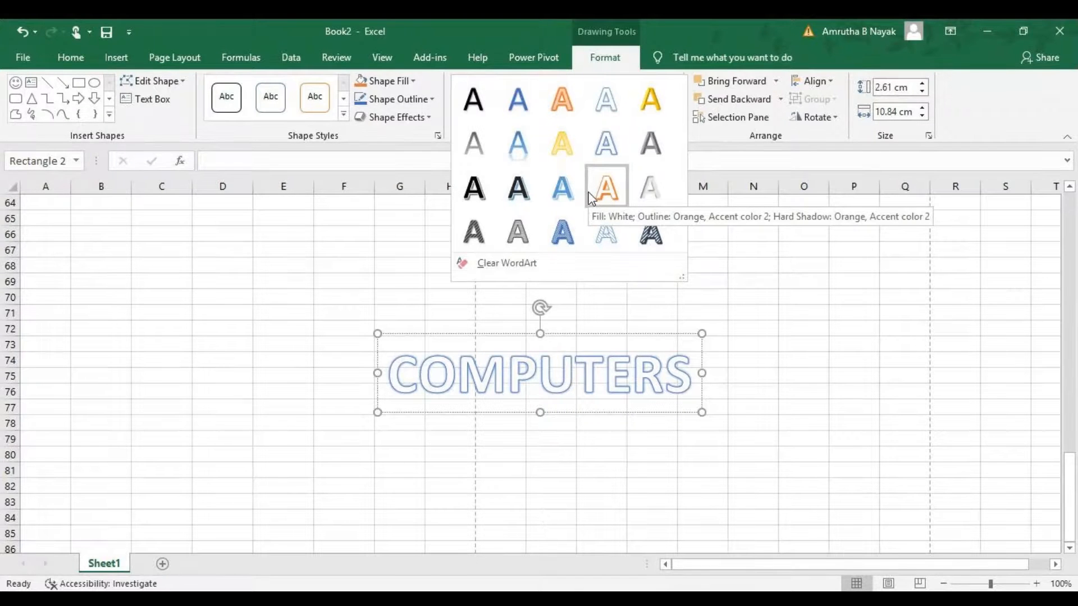
key(Escape)
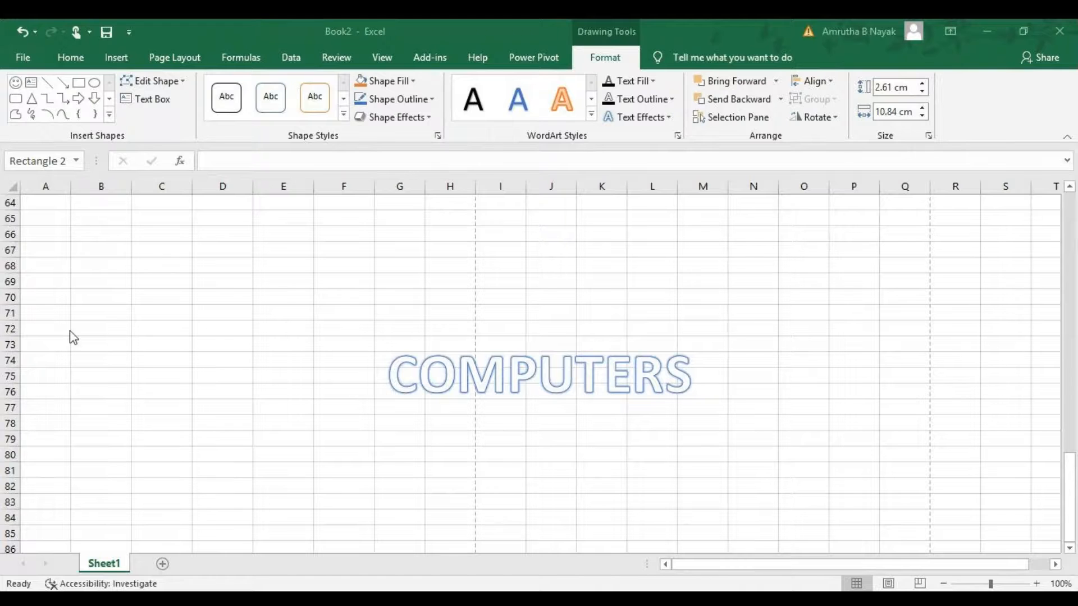
click(619, 339)
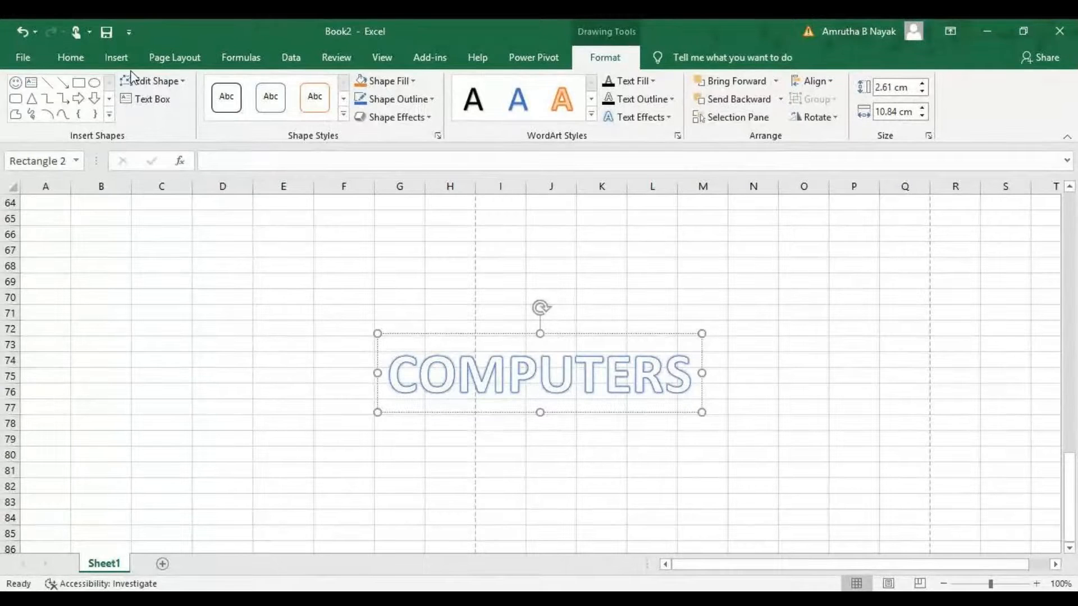
Open the Object dialog for embedding a file and cancel it without inserting anything.
click(64, 58)
click(111, 59)
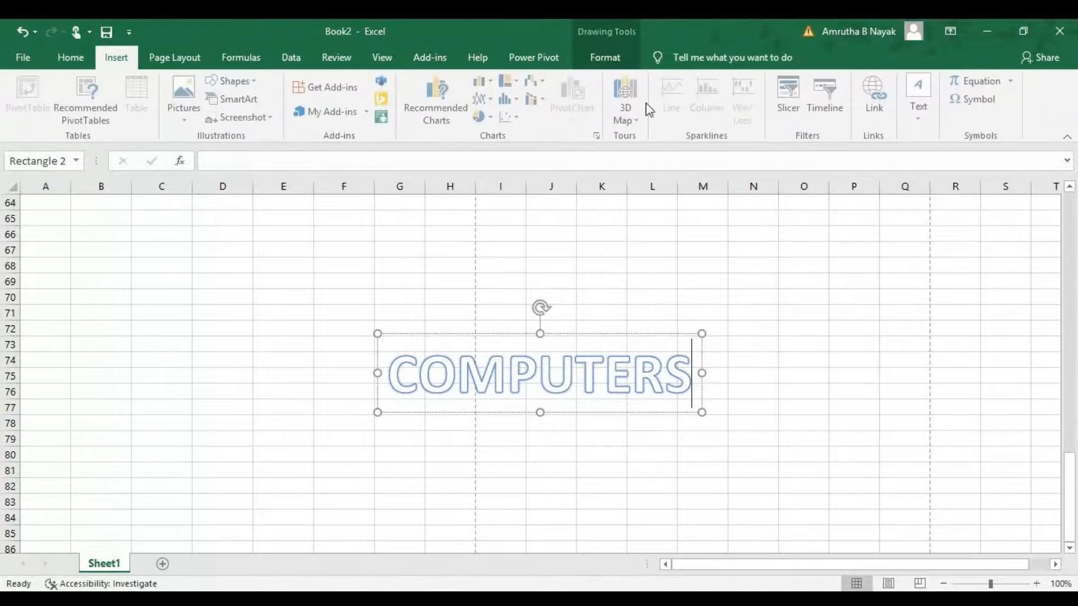
click(919, 101)
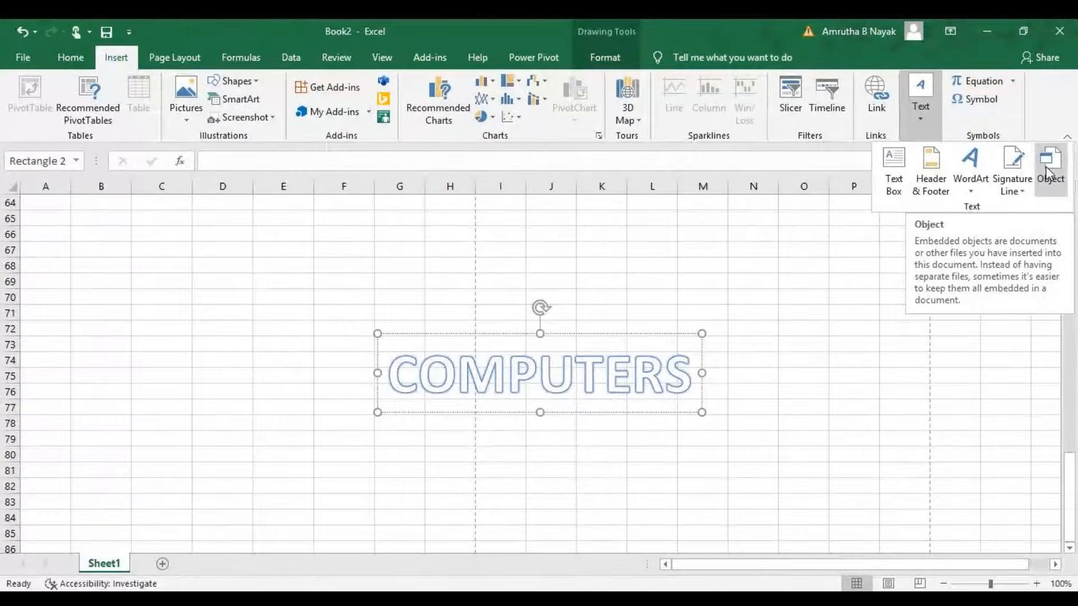
click(1050, 166)
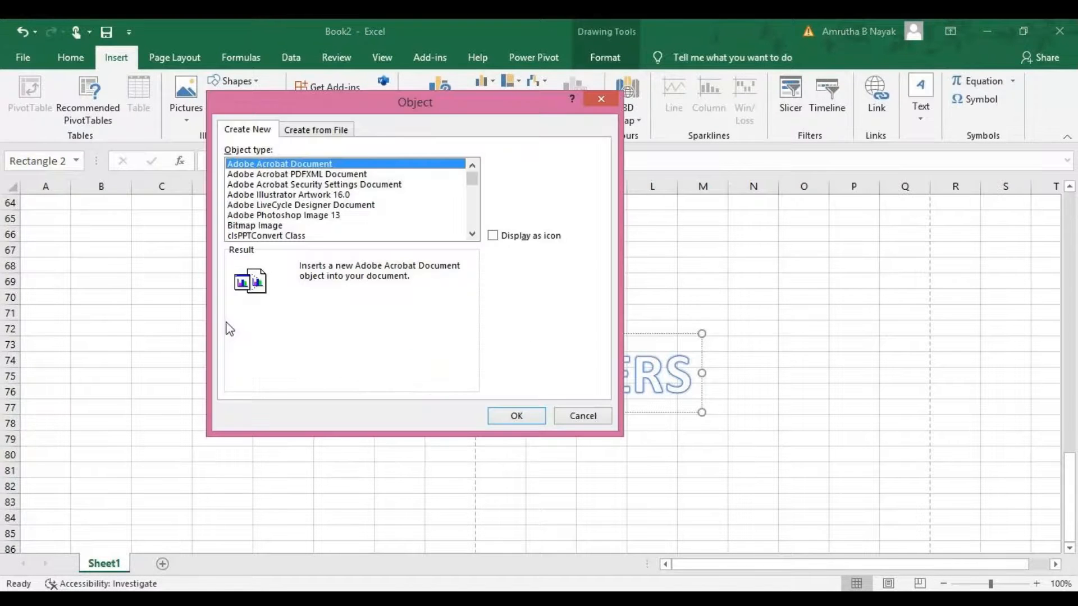
click(578, 416)
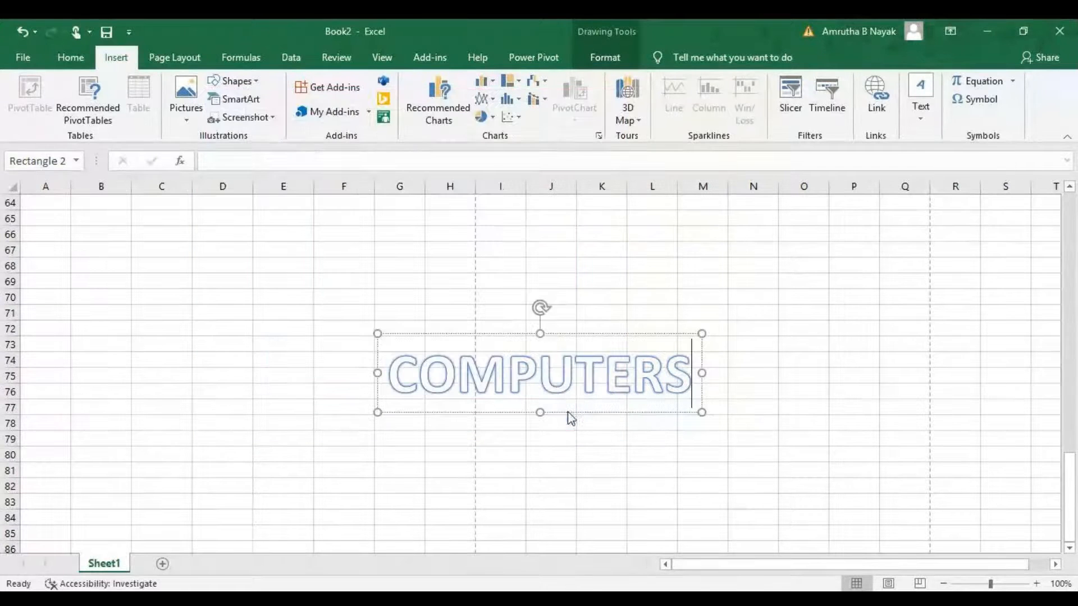
Preview the sheet's print layout, then turn on printing of gridlines in the sheet options.
click(163, 61)
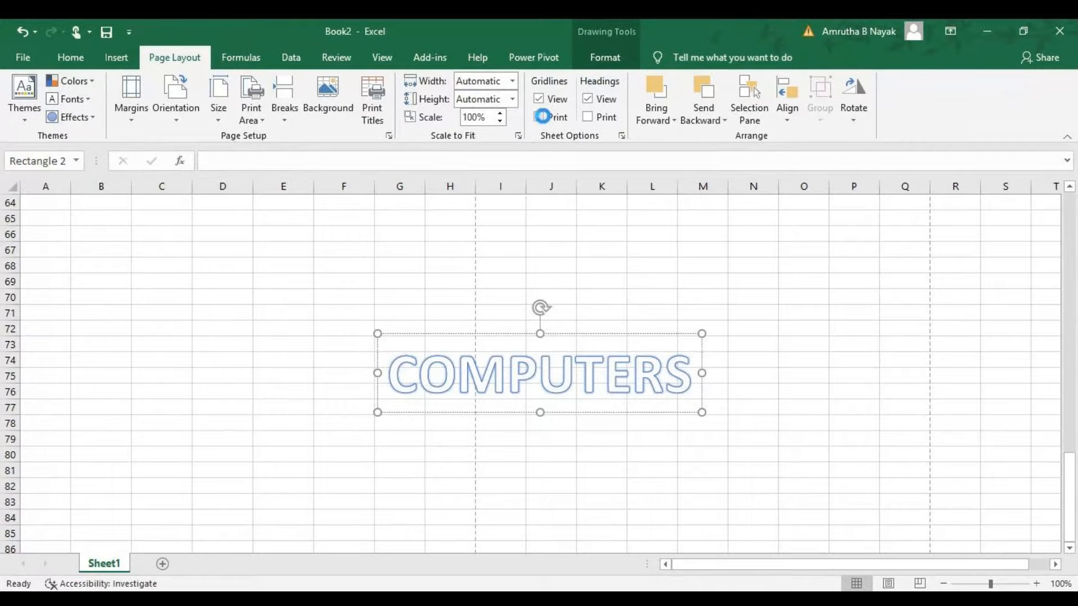
key(ctrl+p)
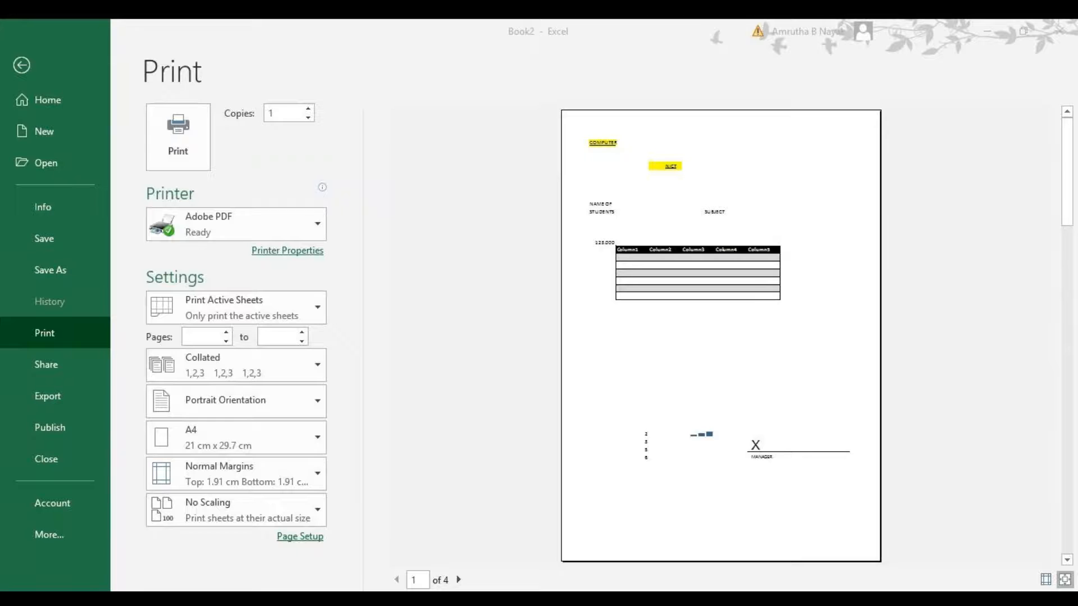
click(603, 523)
key(Escape)
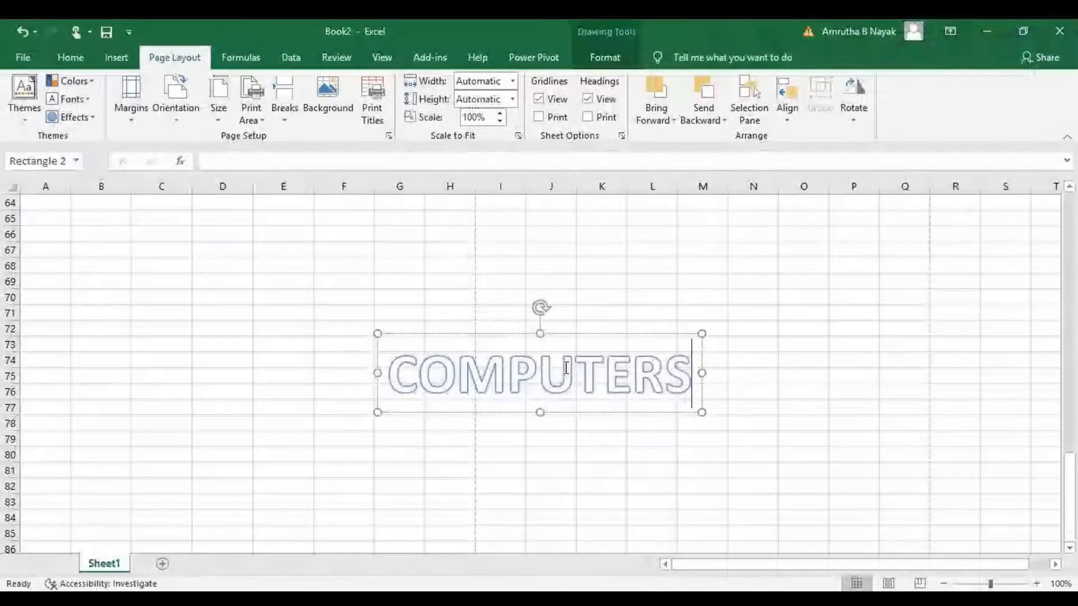
click(540, 116)
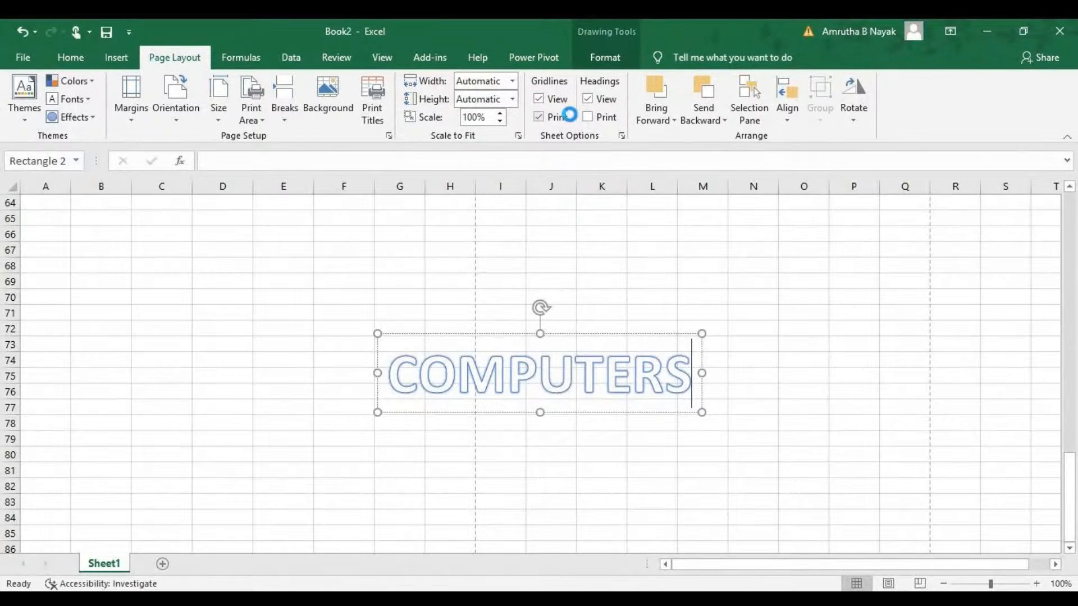
Turn on printing of row and column headings, reselect the WordArt and preview the print layout before returning to the sheet.
click(586, 117)
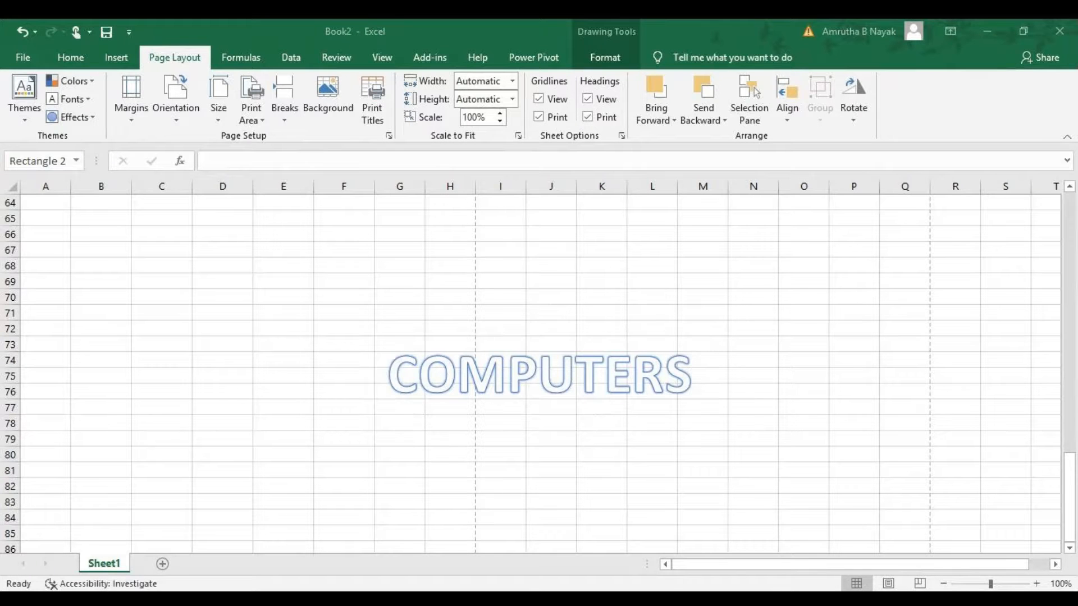
click(518, 316)
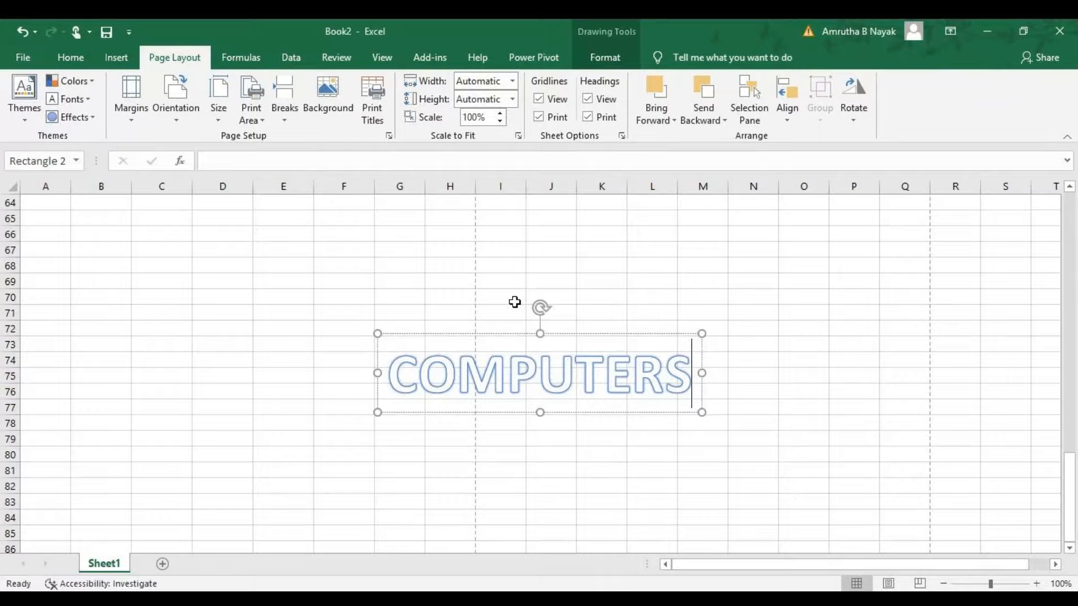
key(ctrl+p)
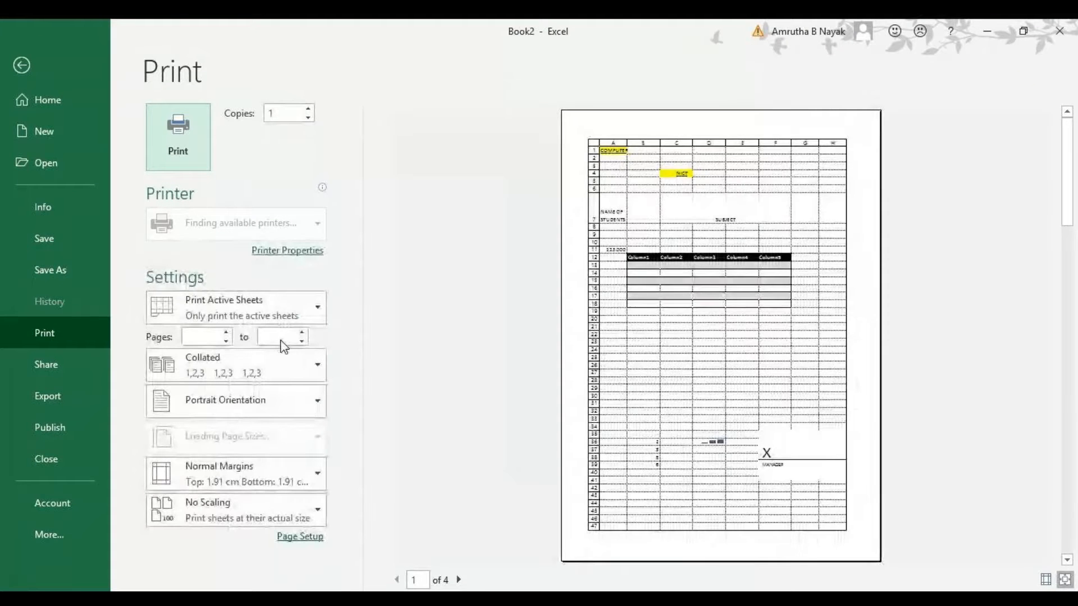
key(Escape)
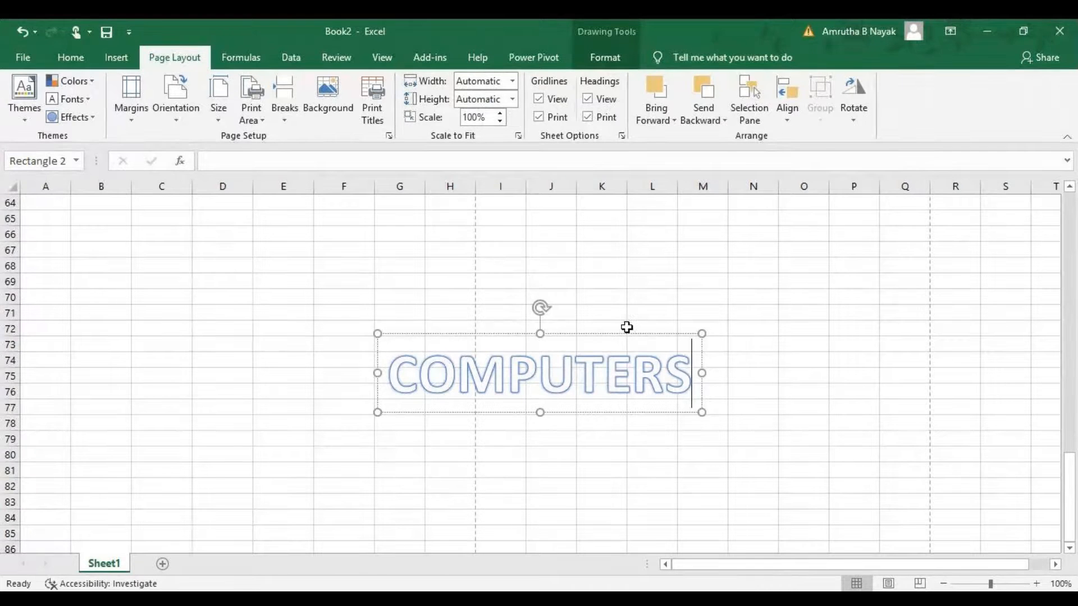
click(550, 599)
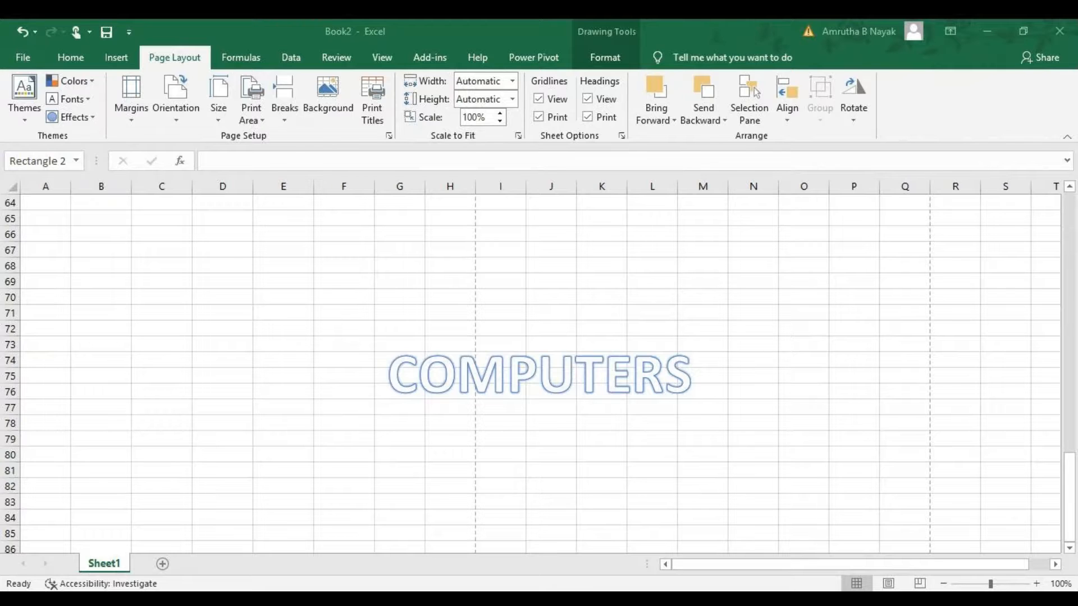
key(Escape)
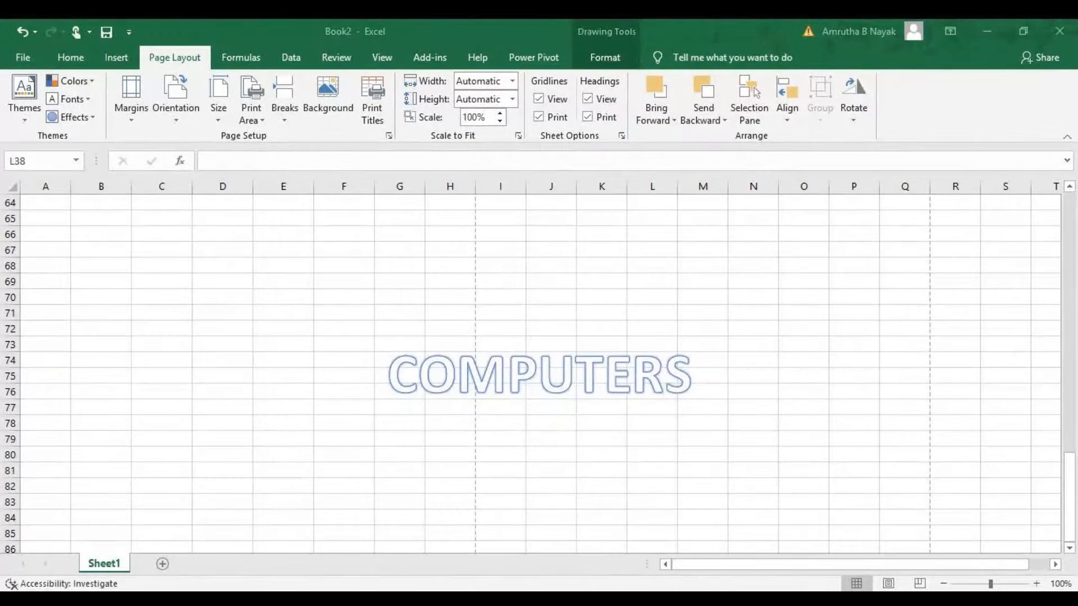
key(Escape)
Insert an AutoSum SUM function in cell F71, then delete the formula text except its closing bracket.
click(335, 312)
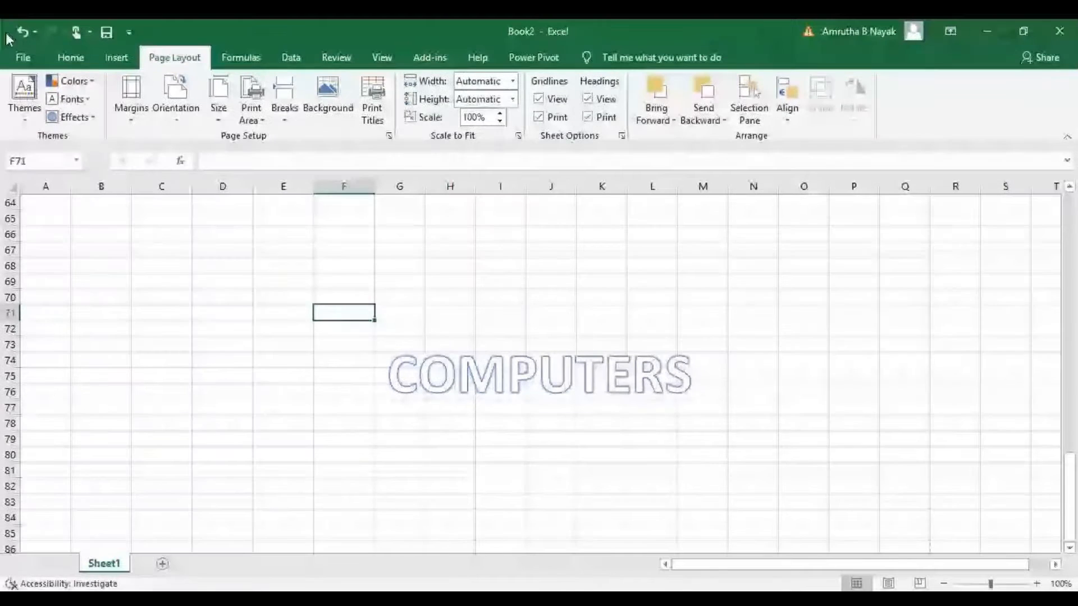
click(229, 60)
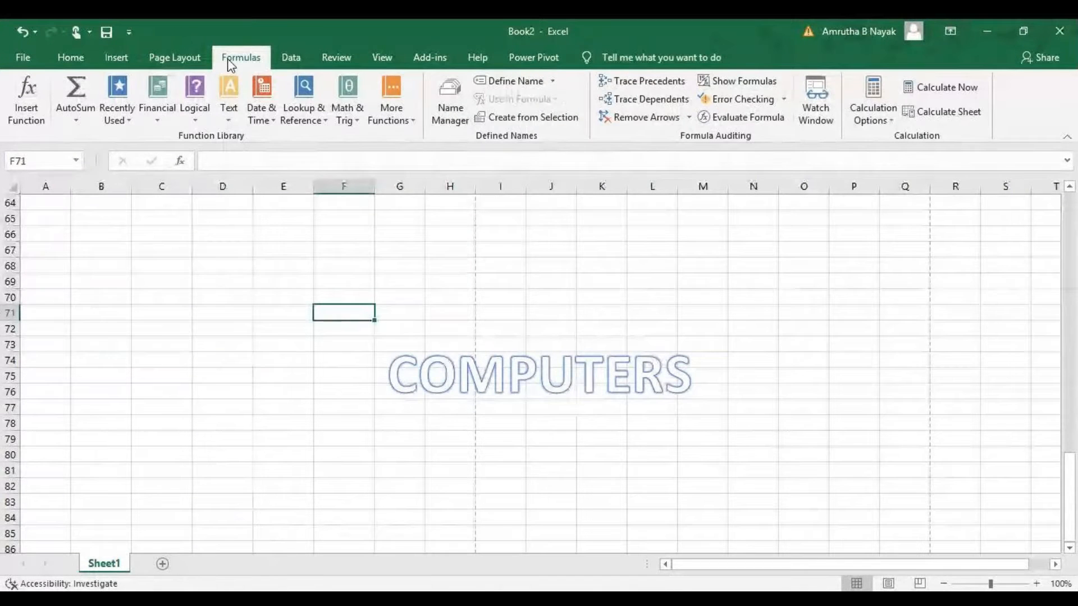
click(77, 121)
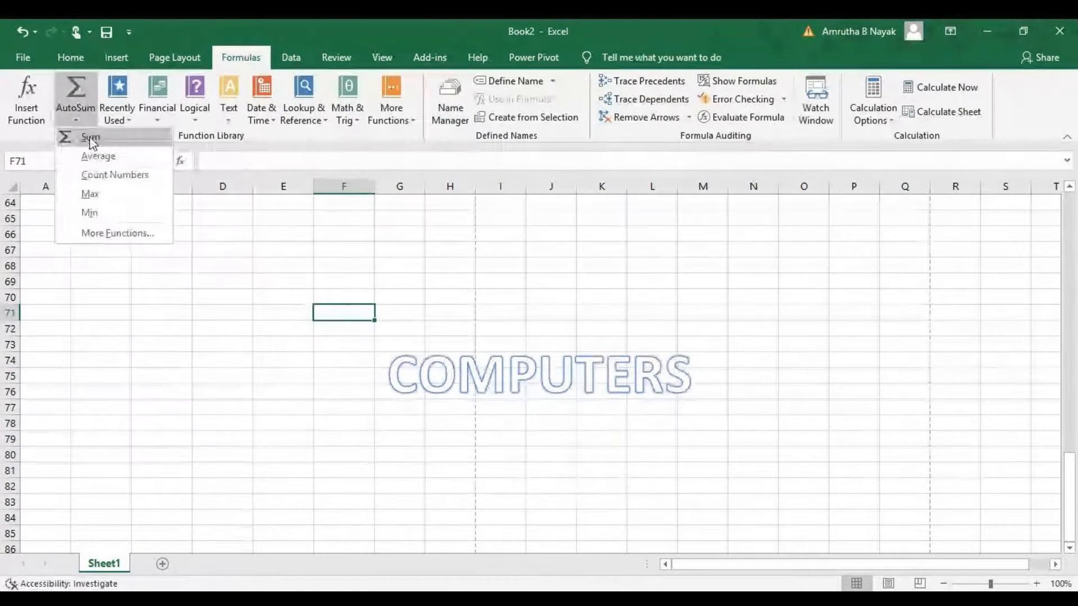
click(89, 136)
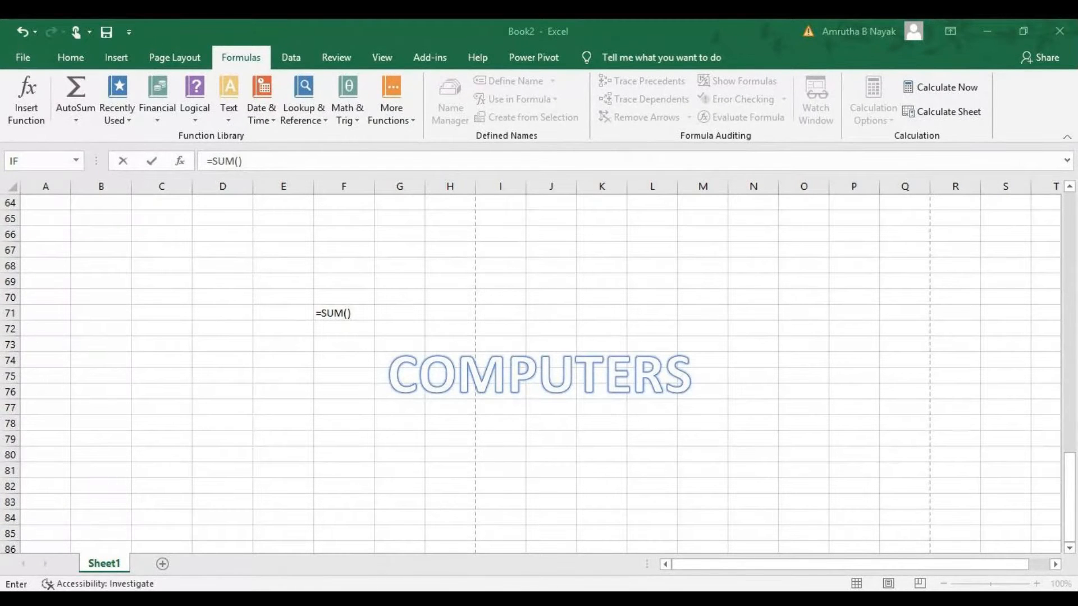
click(120, 239)
scroll(121, 239, up, 9)
scroll(124, 241, down, 9)
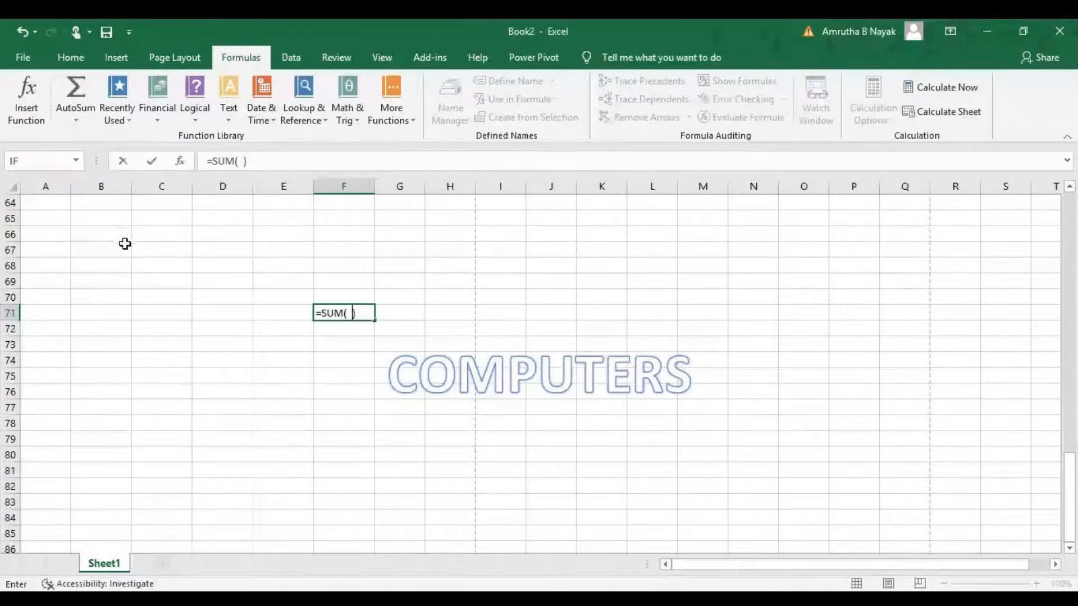
key(BackSpace)
key(BackSpace)
key(BackSpace)
key(BackSpace)
key(BackSpace)
key(BackSpace)
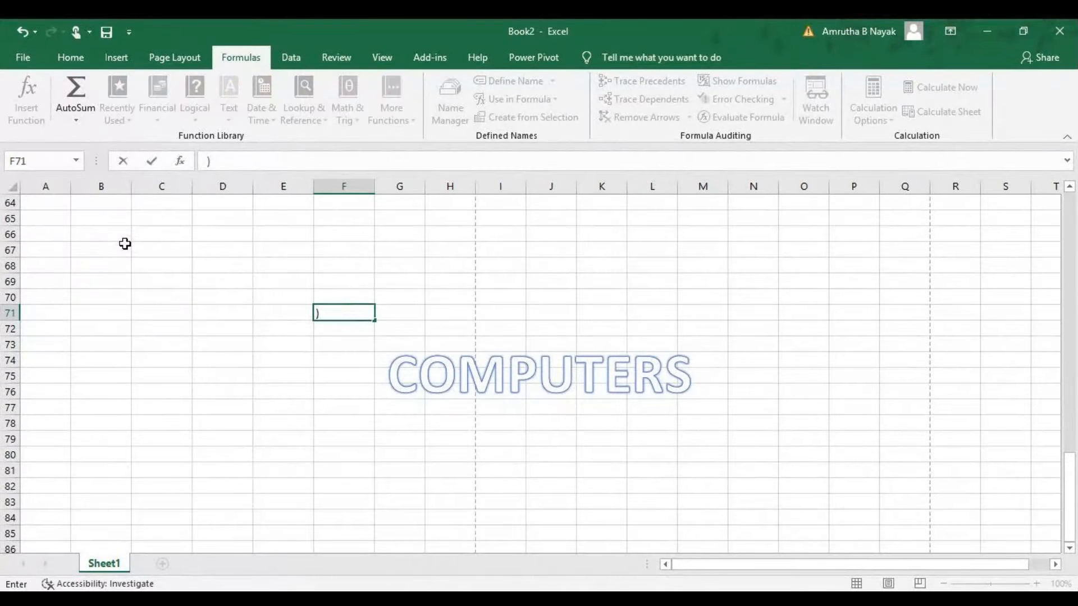
click(126, 248)
Enter the header NAME in cell A65.
click(54, 217)
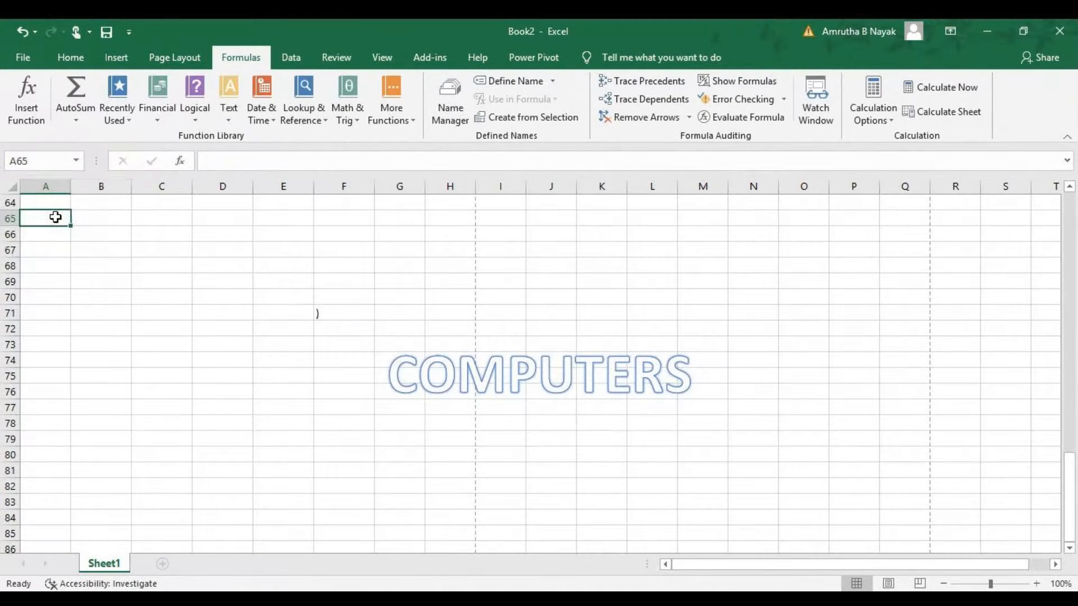
text(NAME)
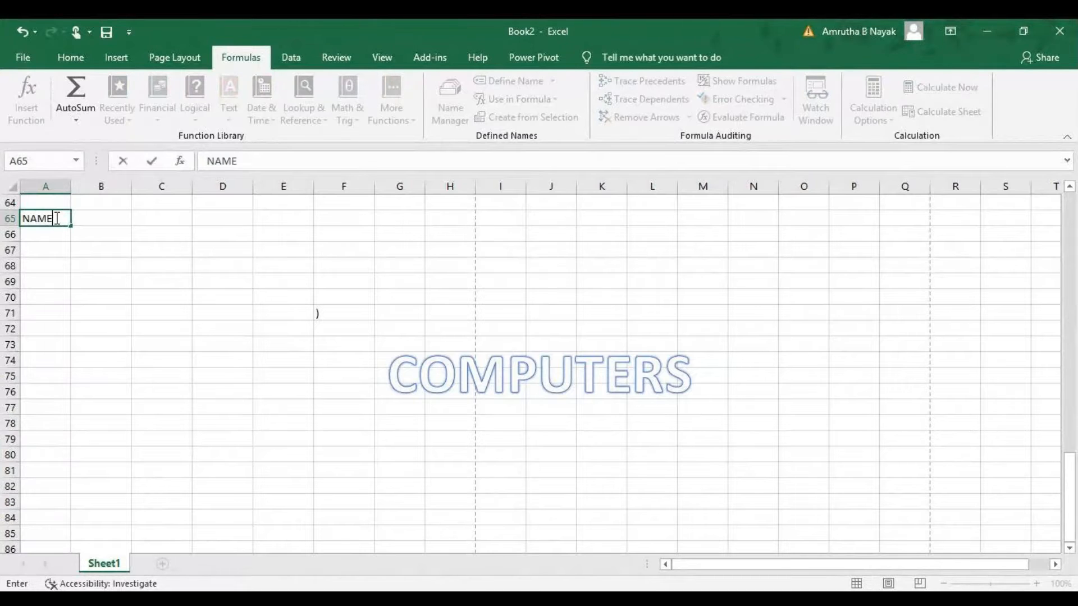
key(Return)
text(MAR)
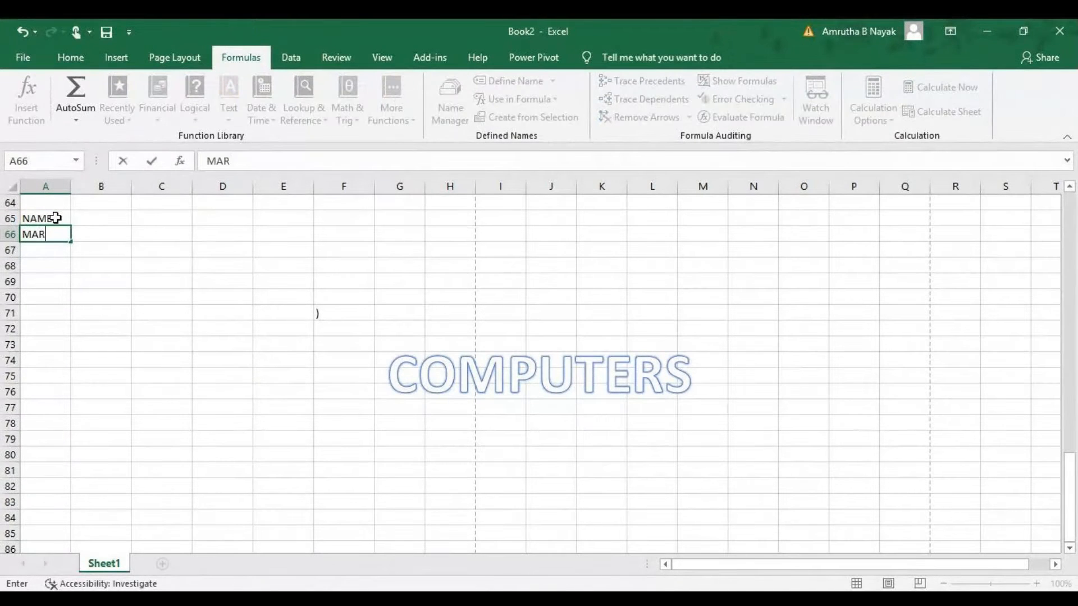
key(BackSpace)
key(BackSpace)
key(BackSpace)
key(Escape)
Enter the header MARKS in cell B65.
key(Right)
key(Up)
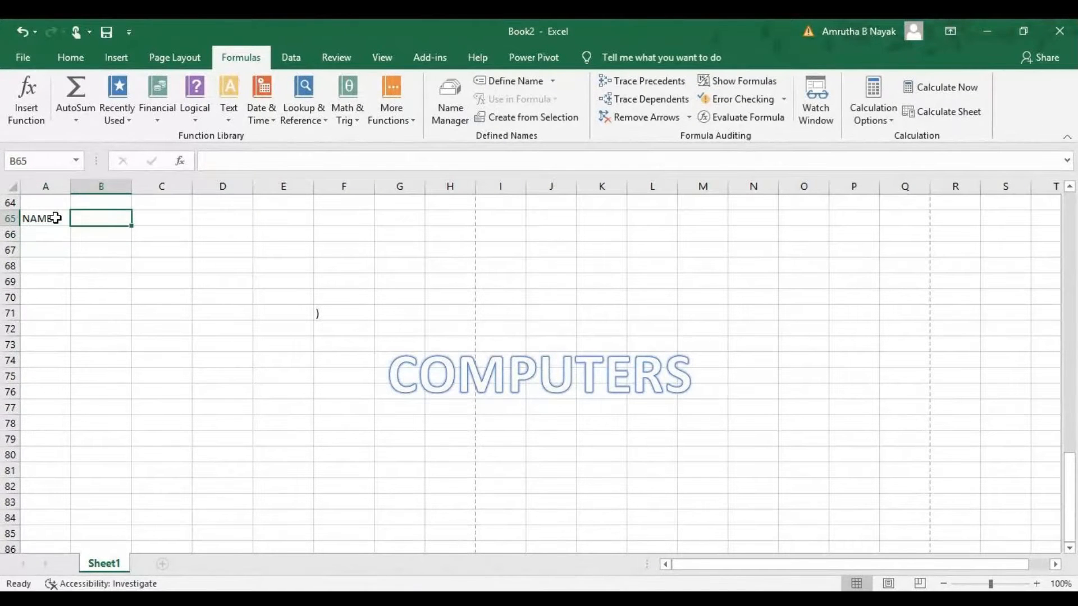
text(MARKS)
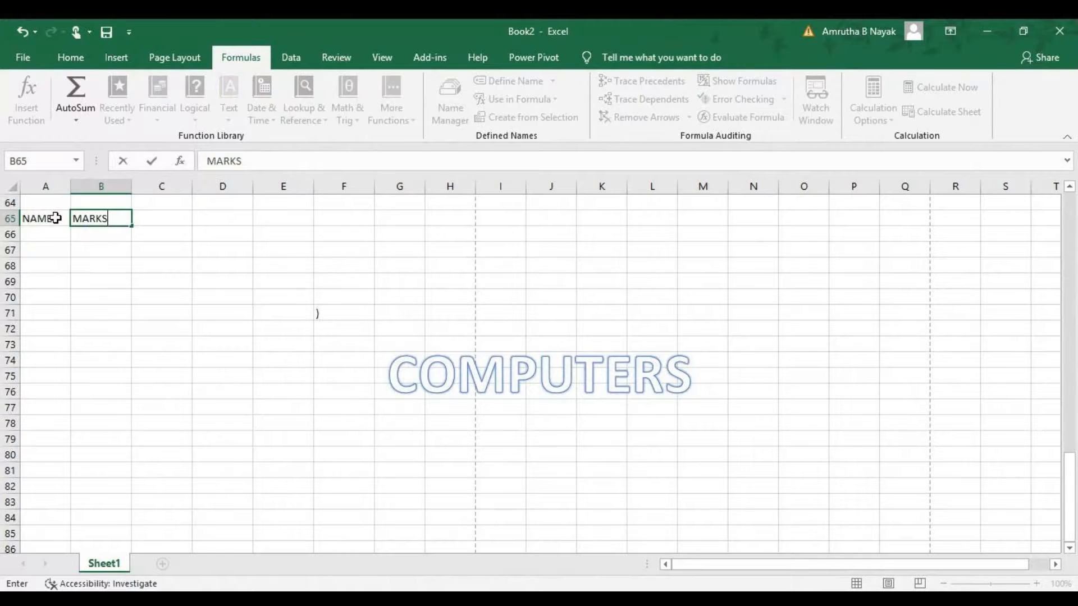
key(Return)
Enter the marks 32, 89, 65, 32 and 21 in cells B66 to B70.
text(32)
key(Return)
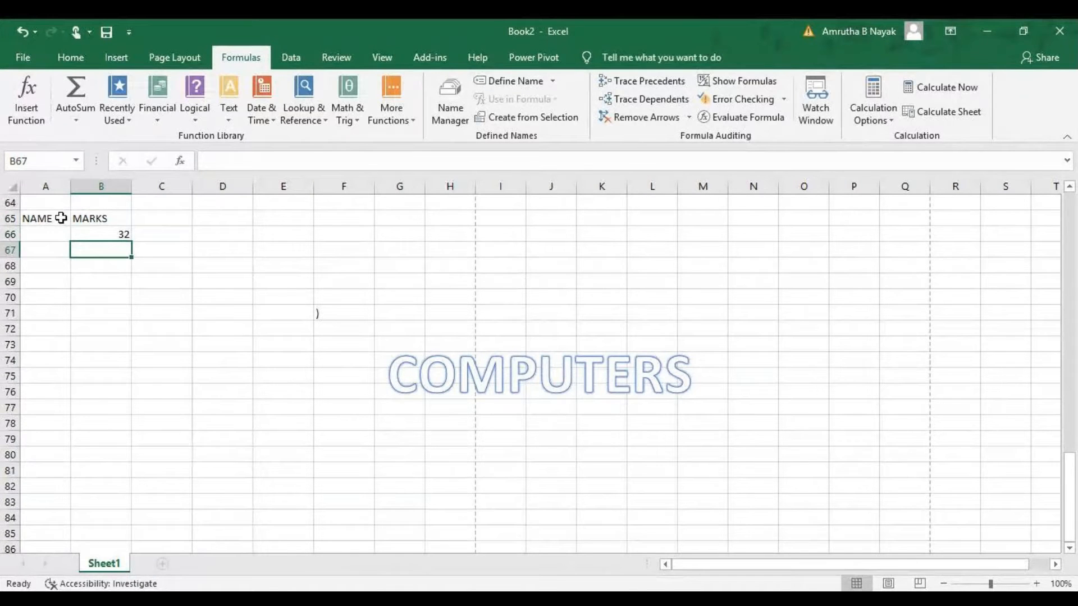
text(89)
key(Return)
text(65)
key(Return)
text(32)
key(Return)
text(21)
key(Return)
Total the marks in B71 with the formula =SUM(B66:B70).
text(=SUM()
drag(108, 238, 112, 291)
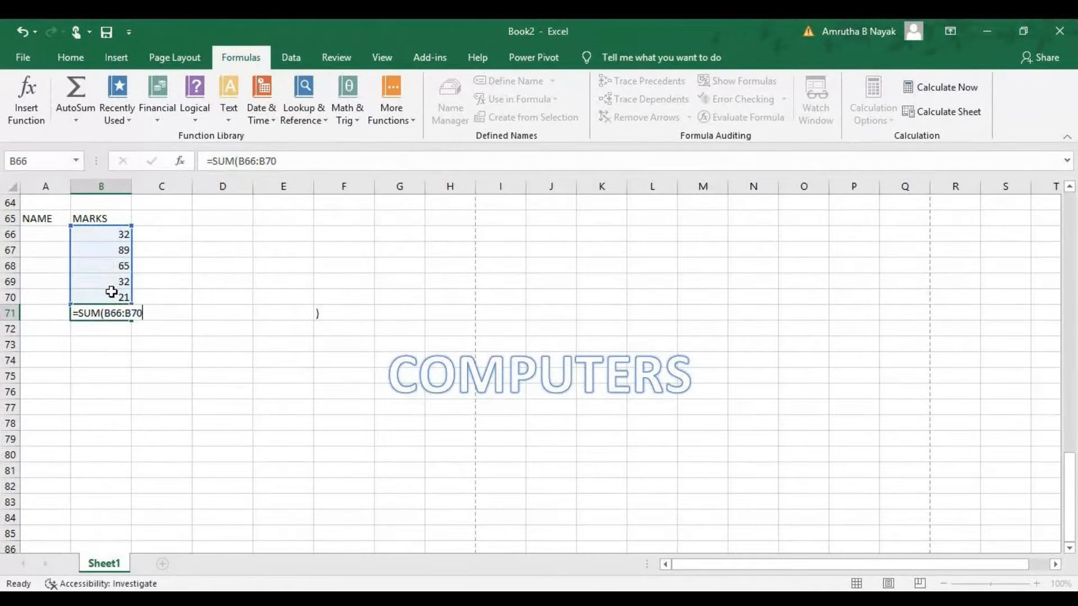
key(Return)
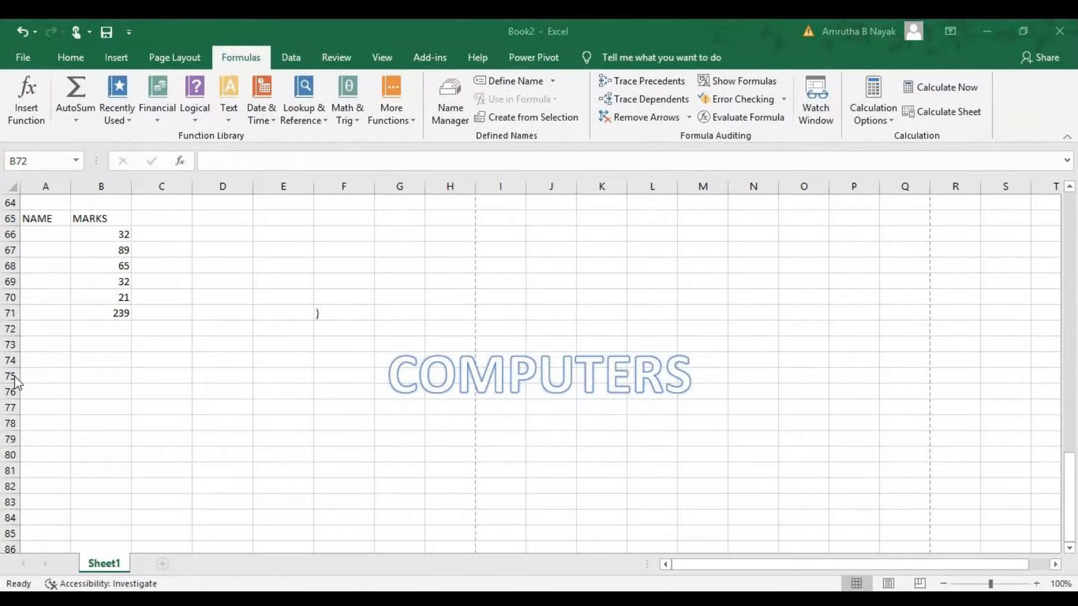
Define the name ABC for the total in cell B71.
click(106, 333)
click(119, 312)
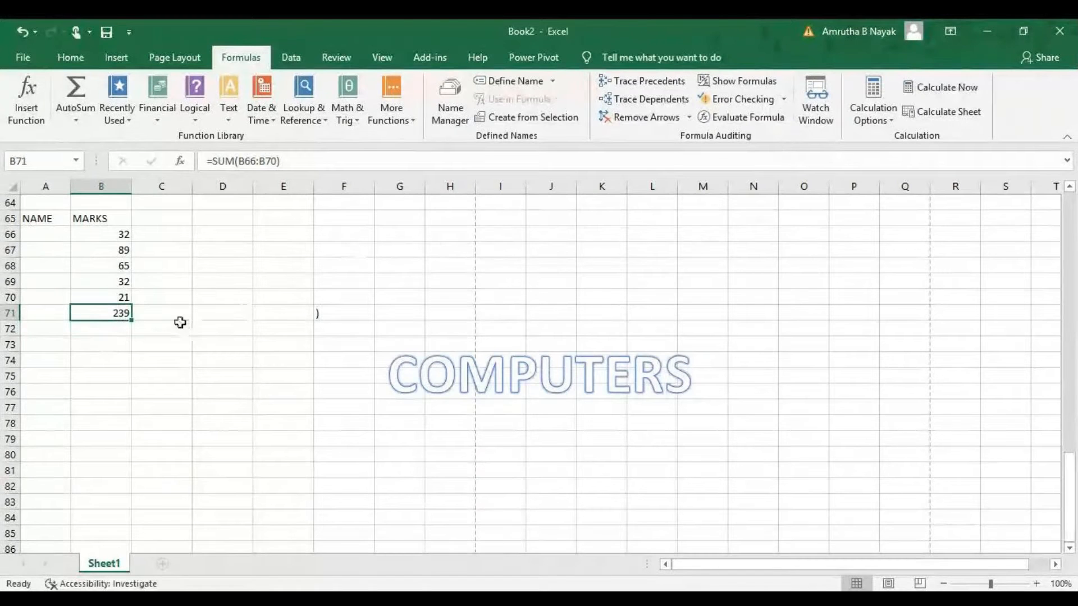
click(496, 83)
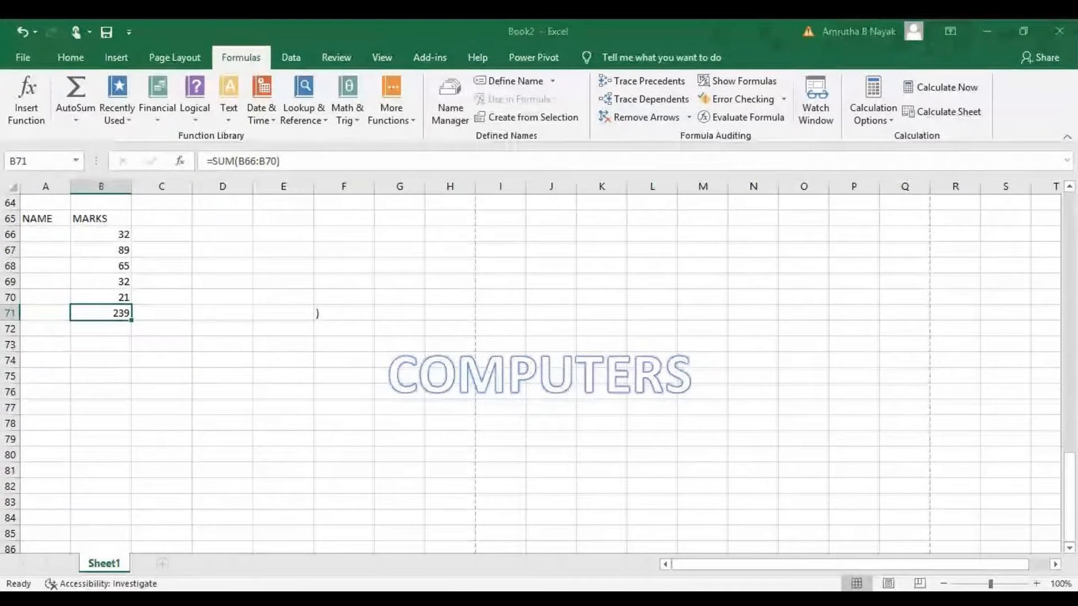
click(366, 234)
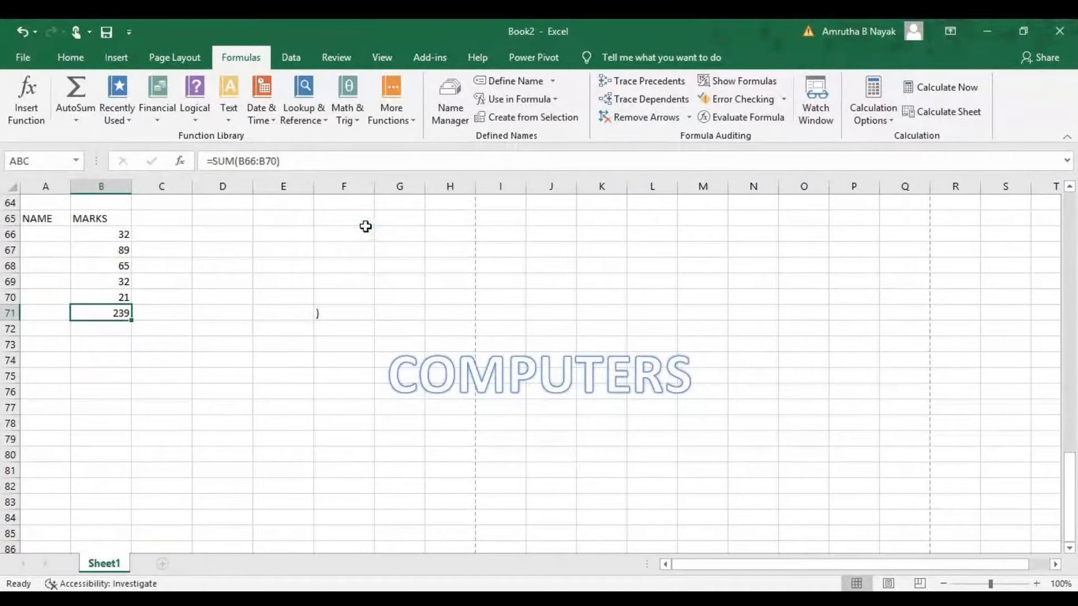
Reference the named cell in F66 with the formula =ABC.
click(319, 234)
text(=ABC)
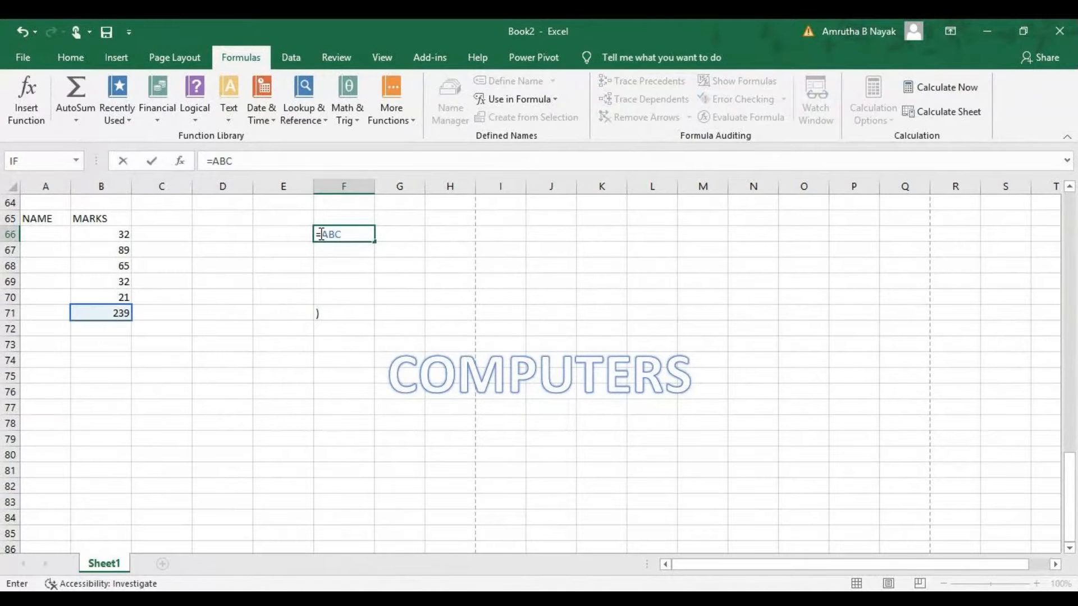
key(Return)
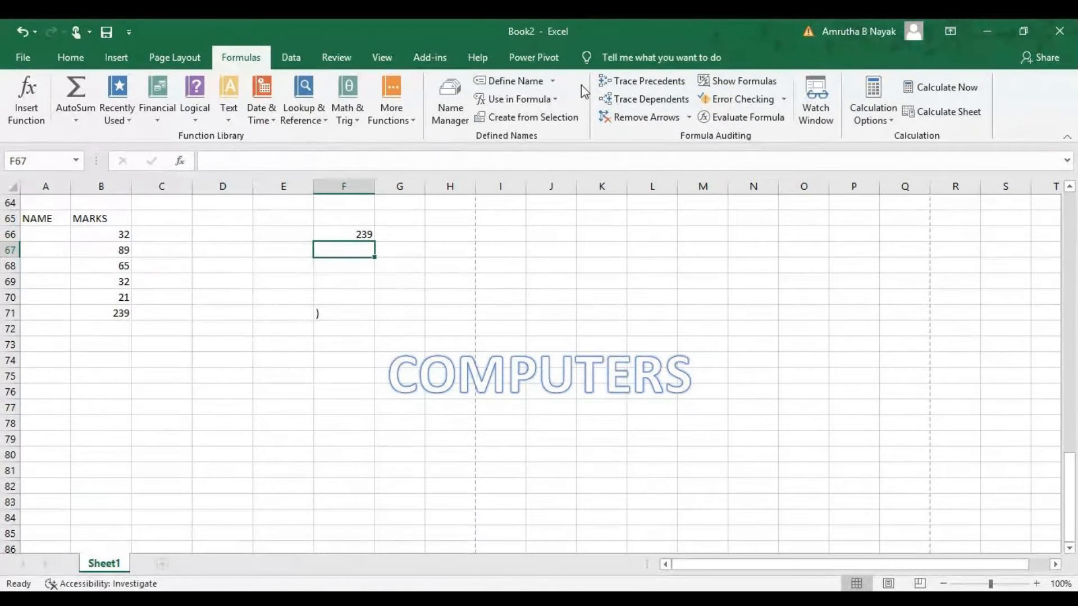
Trace the precedents of the named-total formula in F66.
click(355, 233)
click(634, 82)
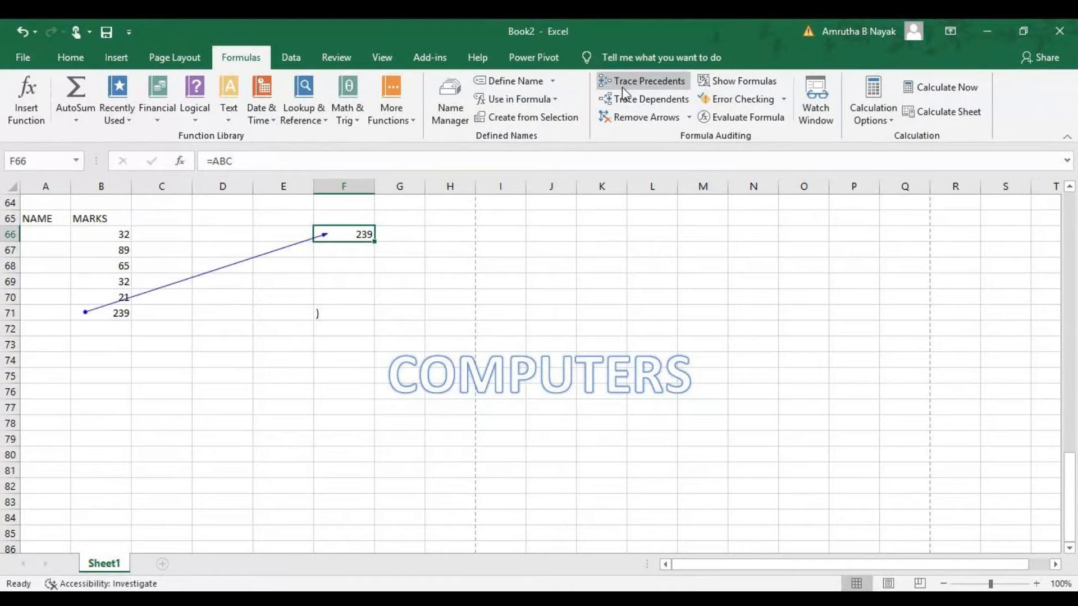
Select the marks in B67 to B70 and trace their dependents.
click(104, 312)
drag(112, 249, 112, 297)
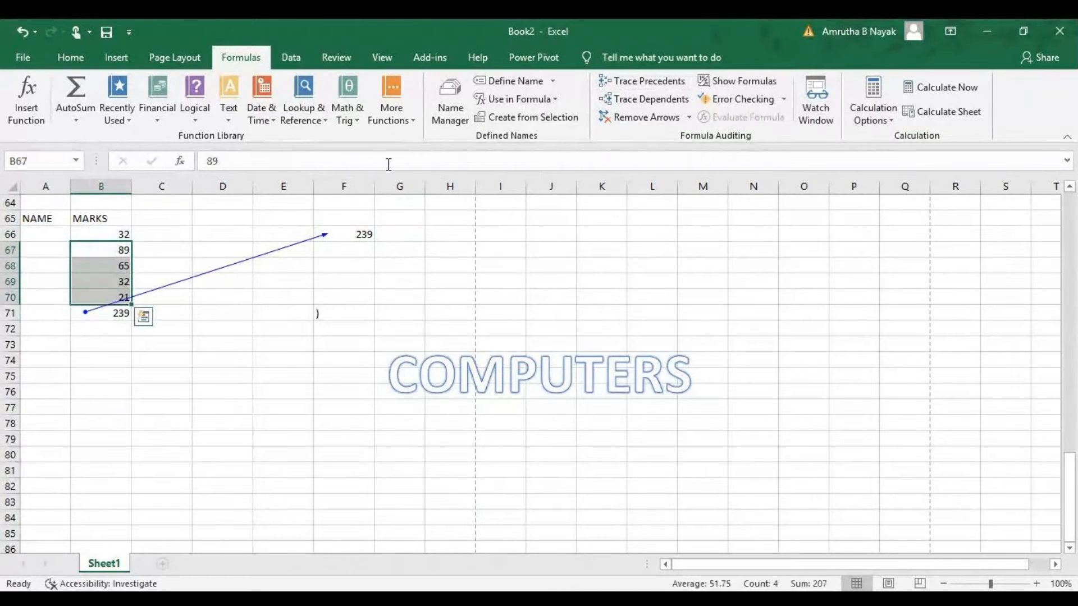
click(646, 101)
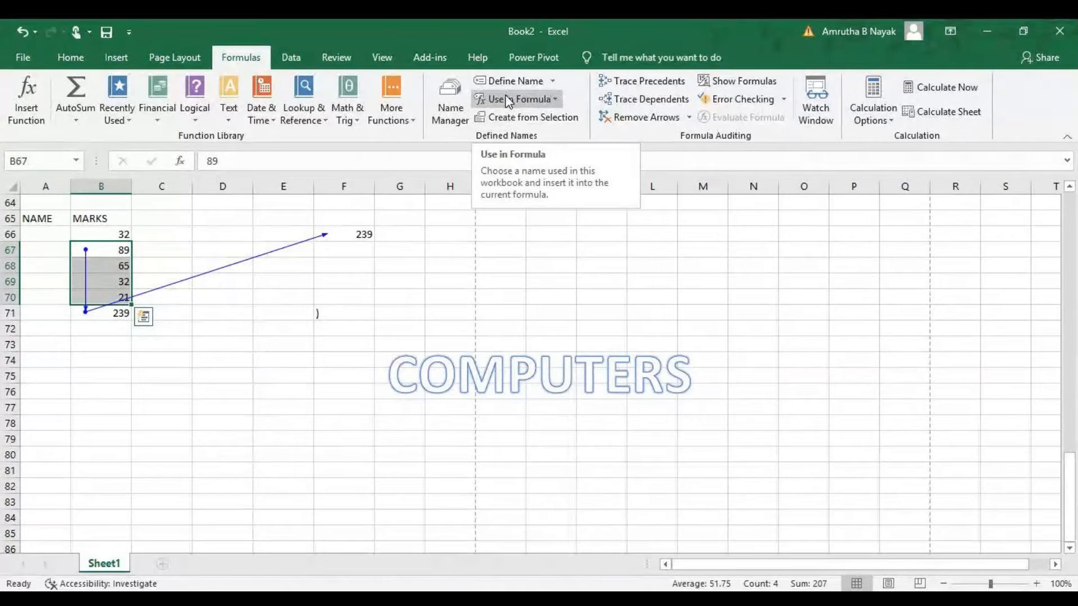
Switch the sheet to show formulas instead of calculated values.
click(736, 81)
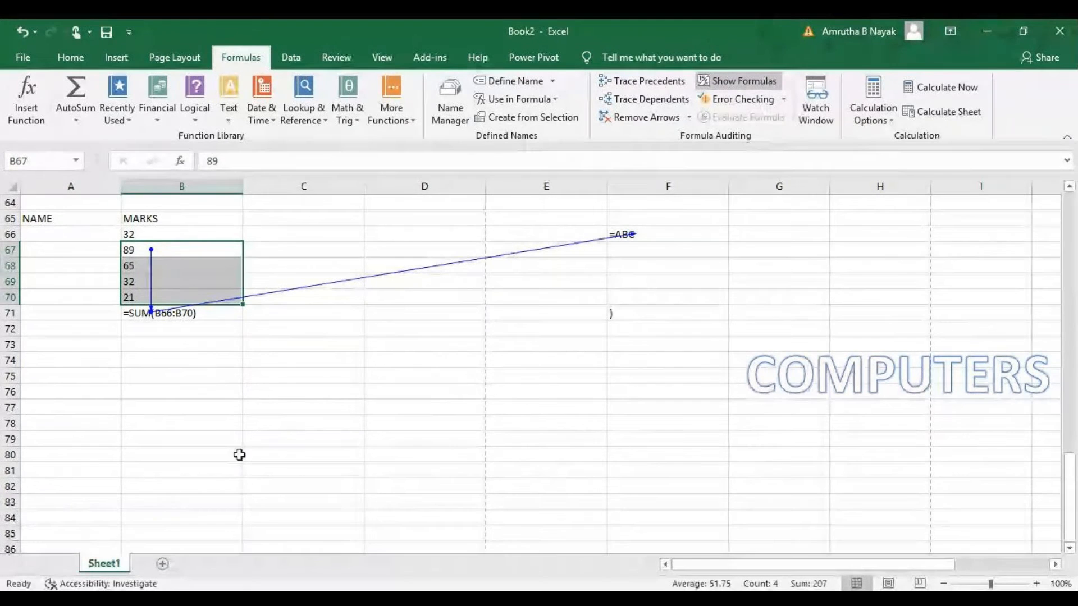
scroll(273, 404, up, 15)
scroll(273, 403, down, 6)
scroll(273, 404, down, 6)
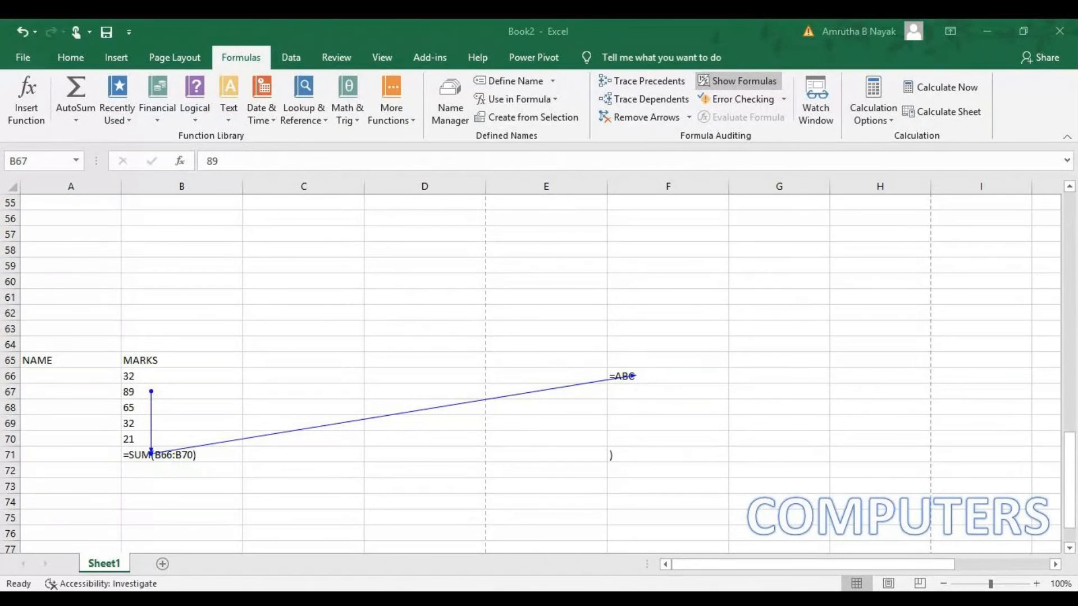
Copy the selected marks in B67 to B70.
key(ctrl+c)
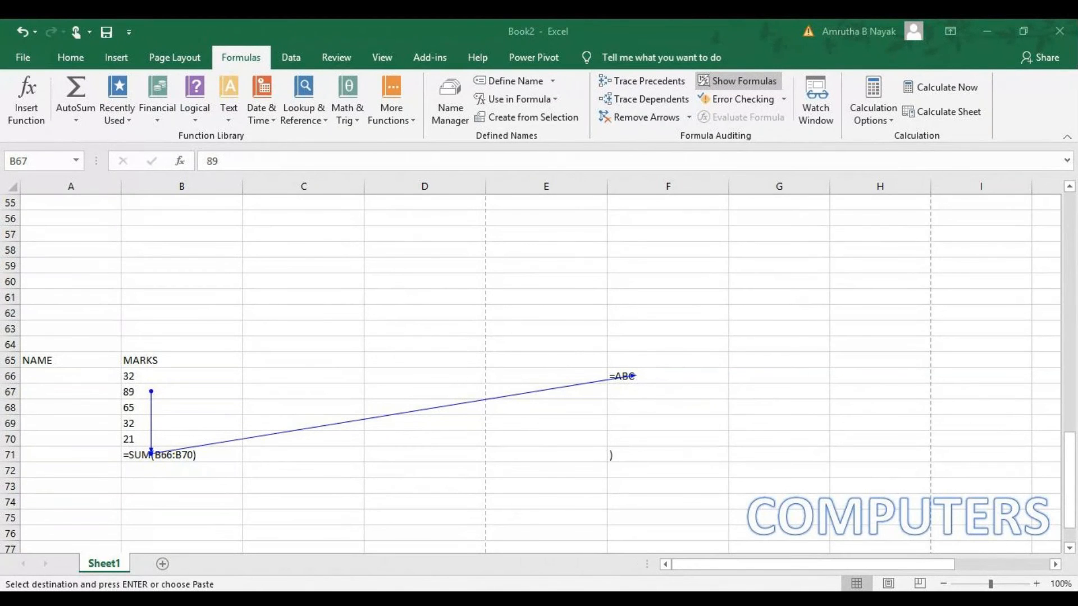